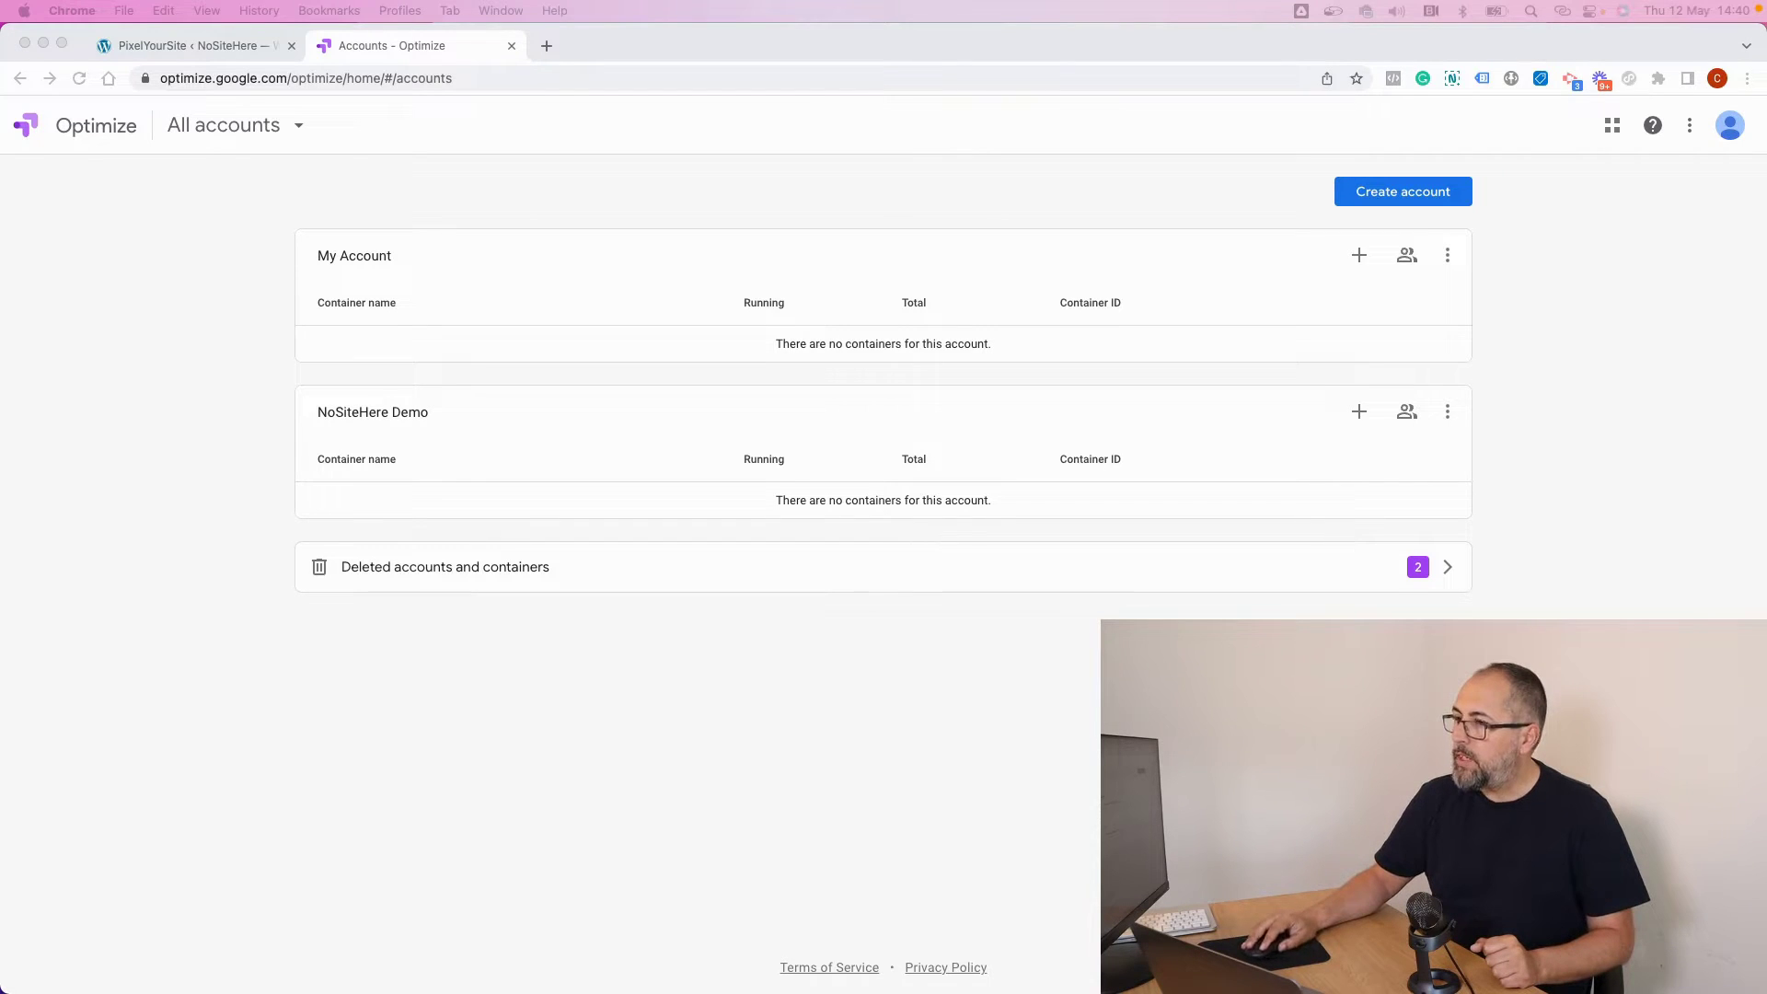
# - Review the Google Analytics tracking settings in WordPress's PixelYourSite plugin
pyautogui.click(228, 49)
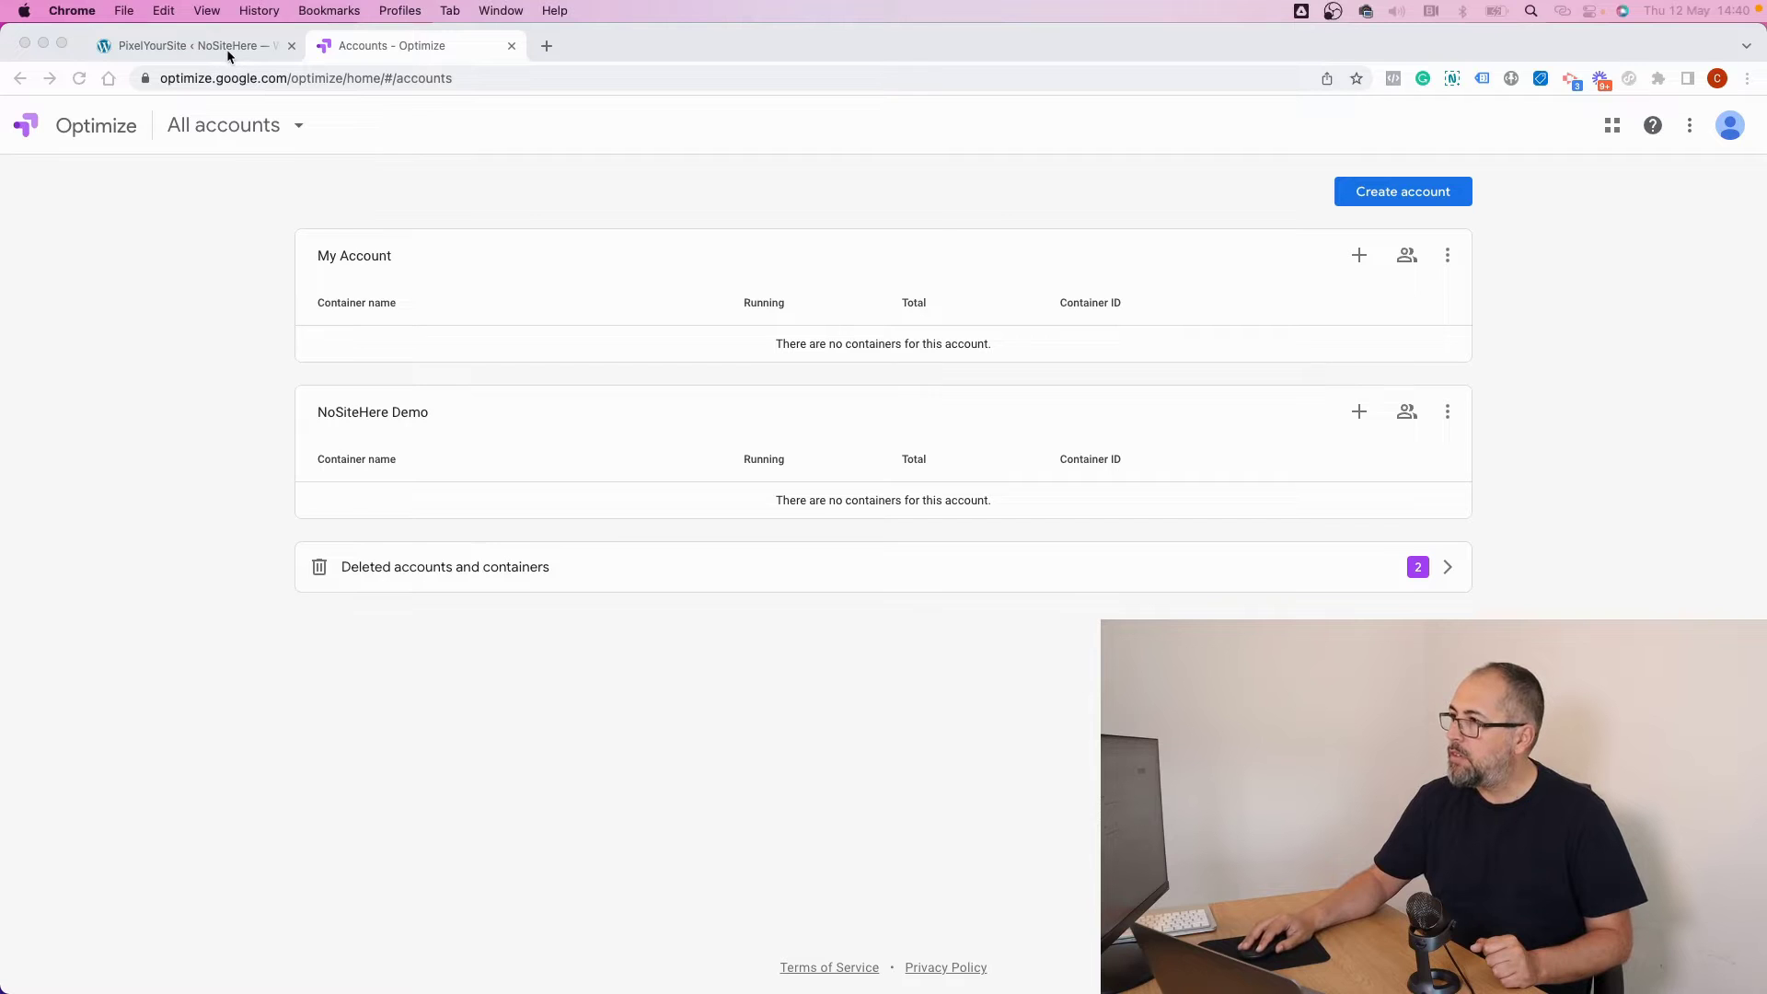
pyautogui.click(226, 48)
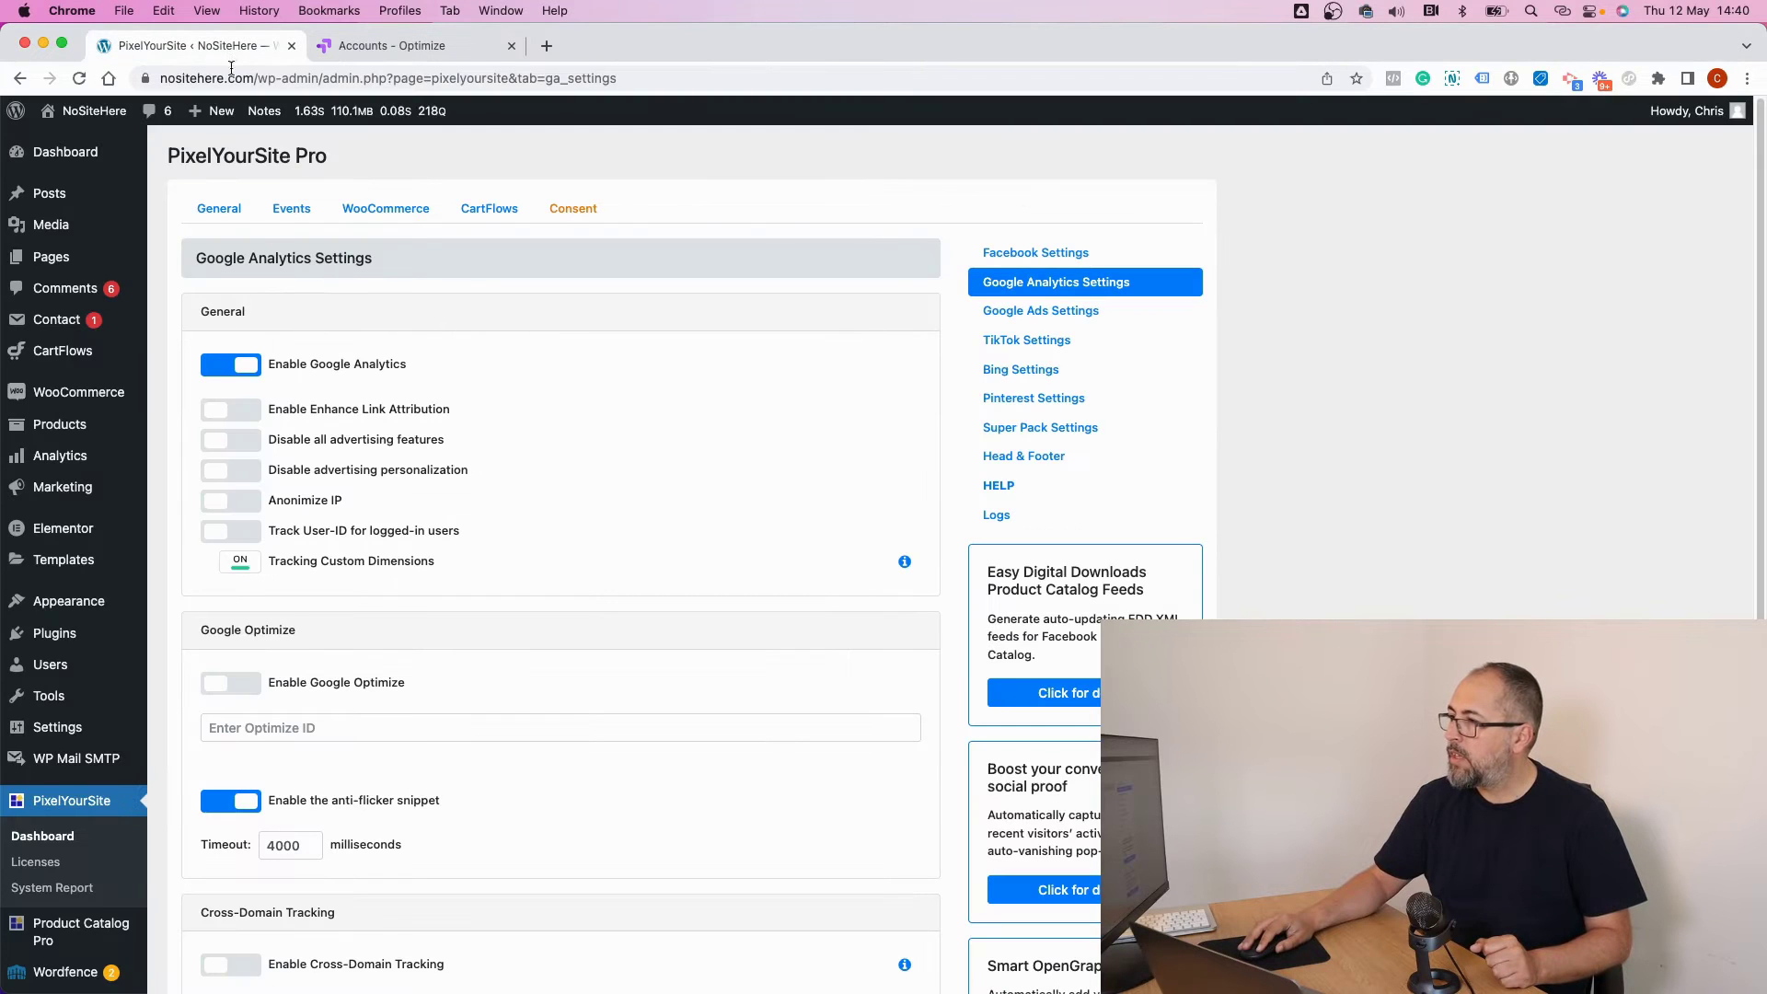
pyautogui.click(221, 210)
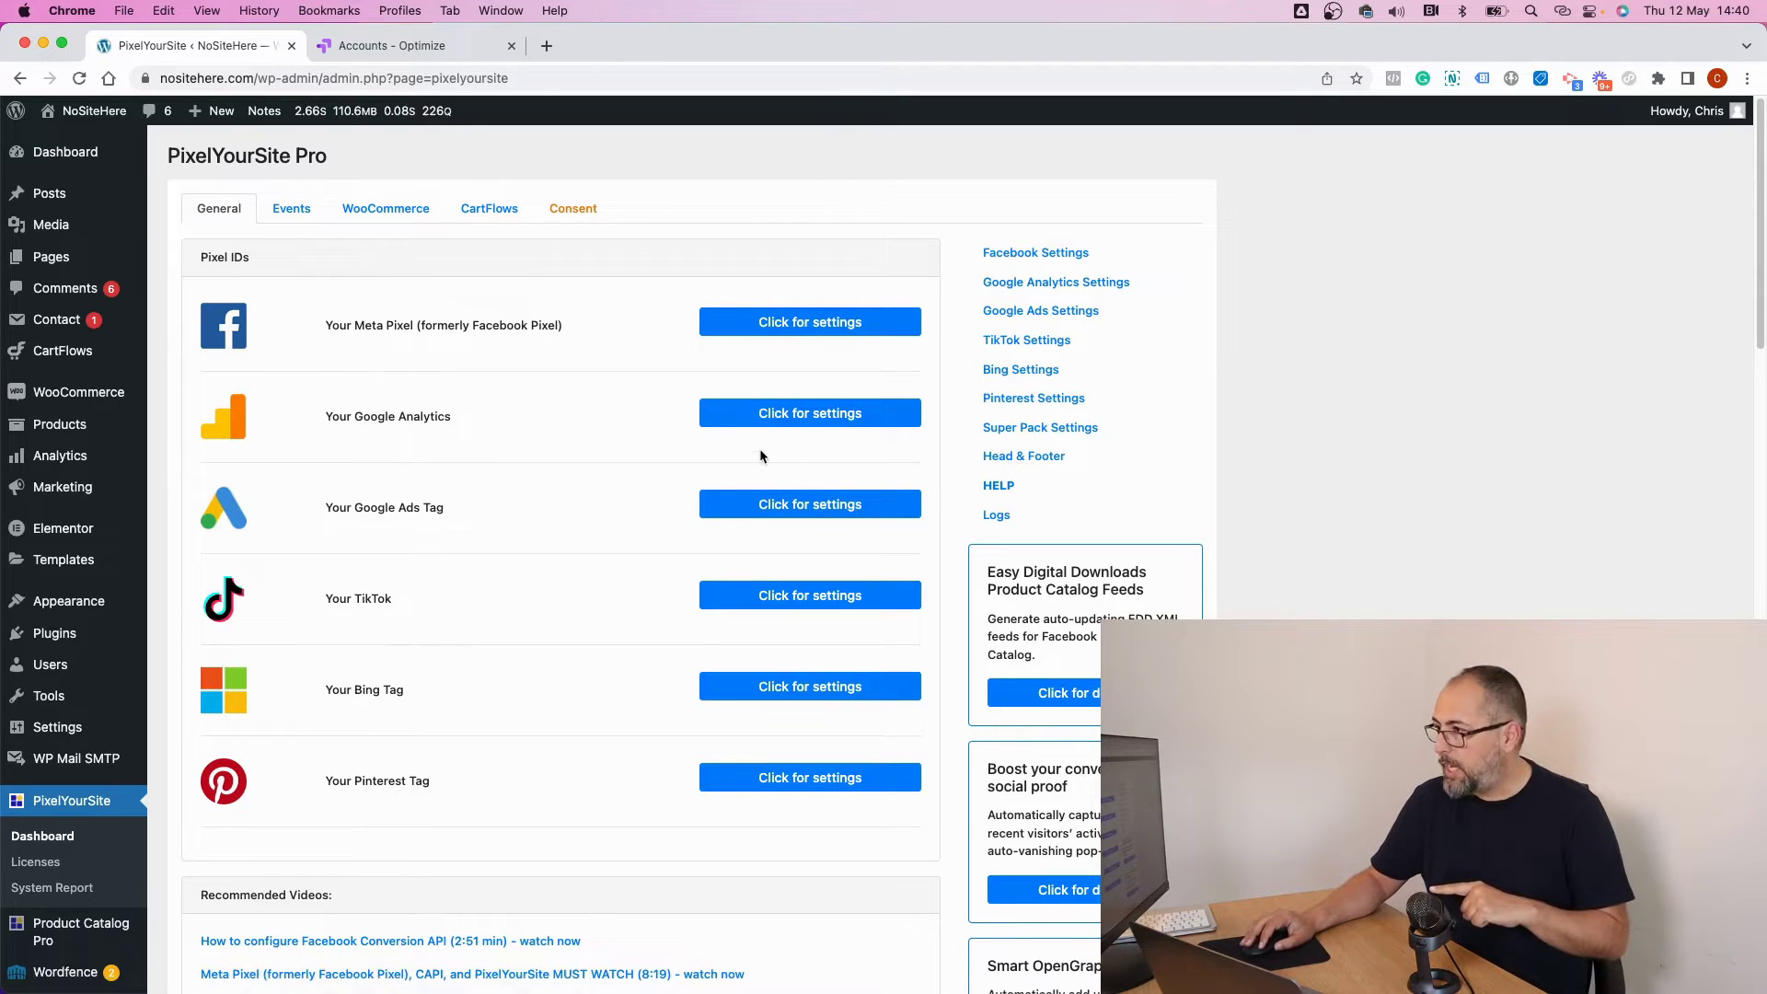
pyautogui.click(777, 414)
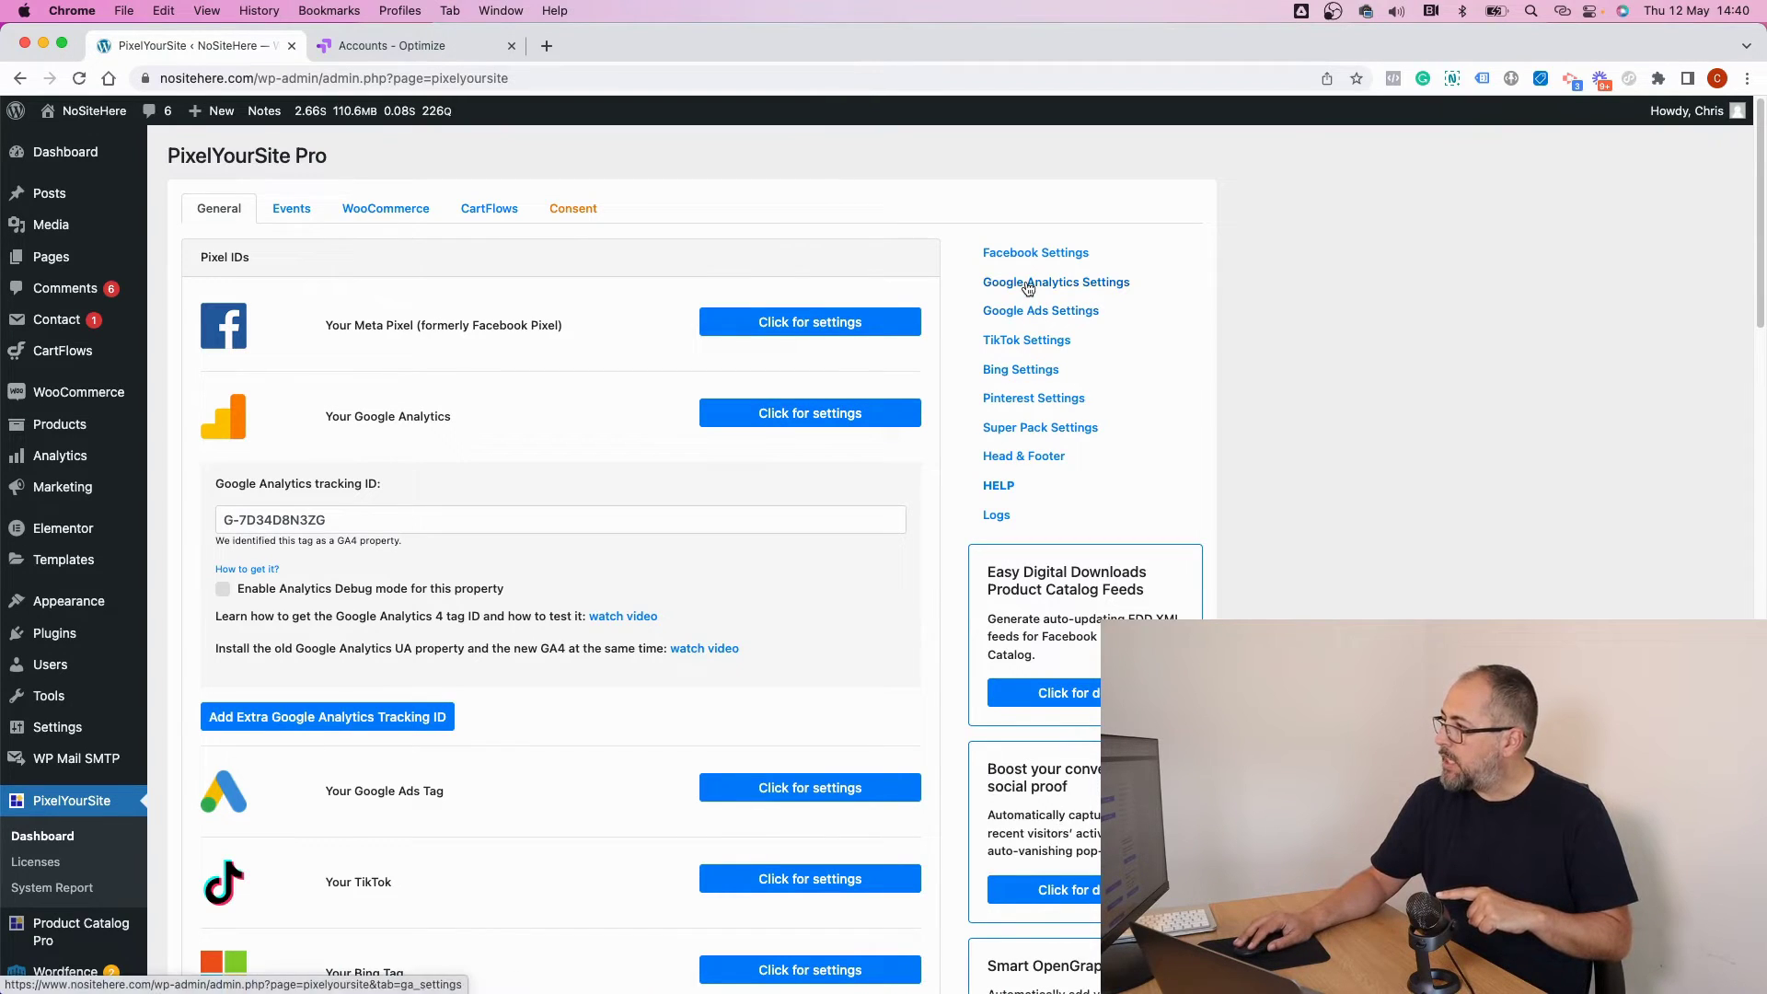
pyautogui.click(1028, 285)
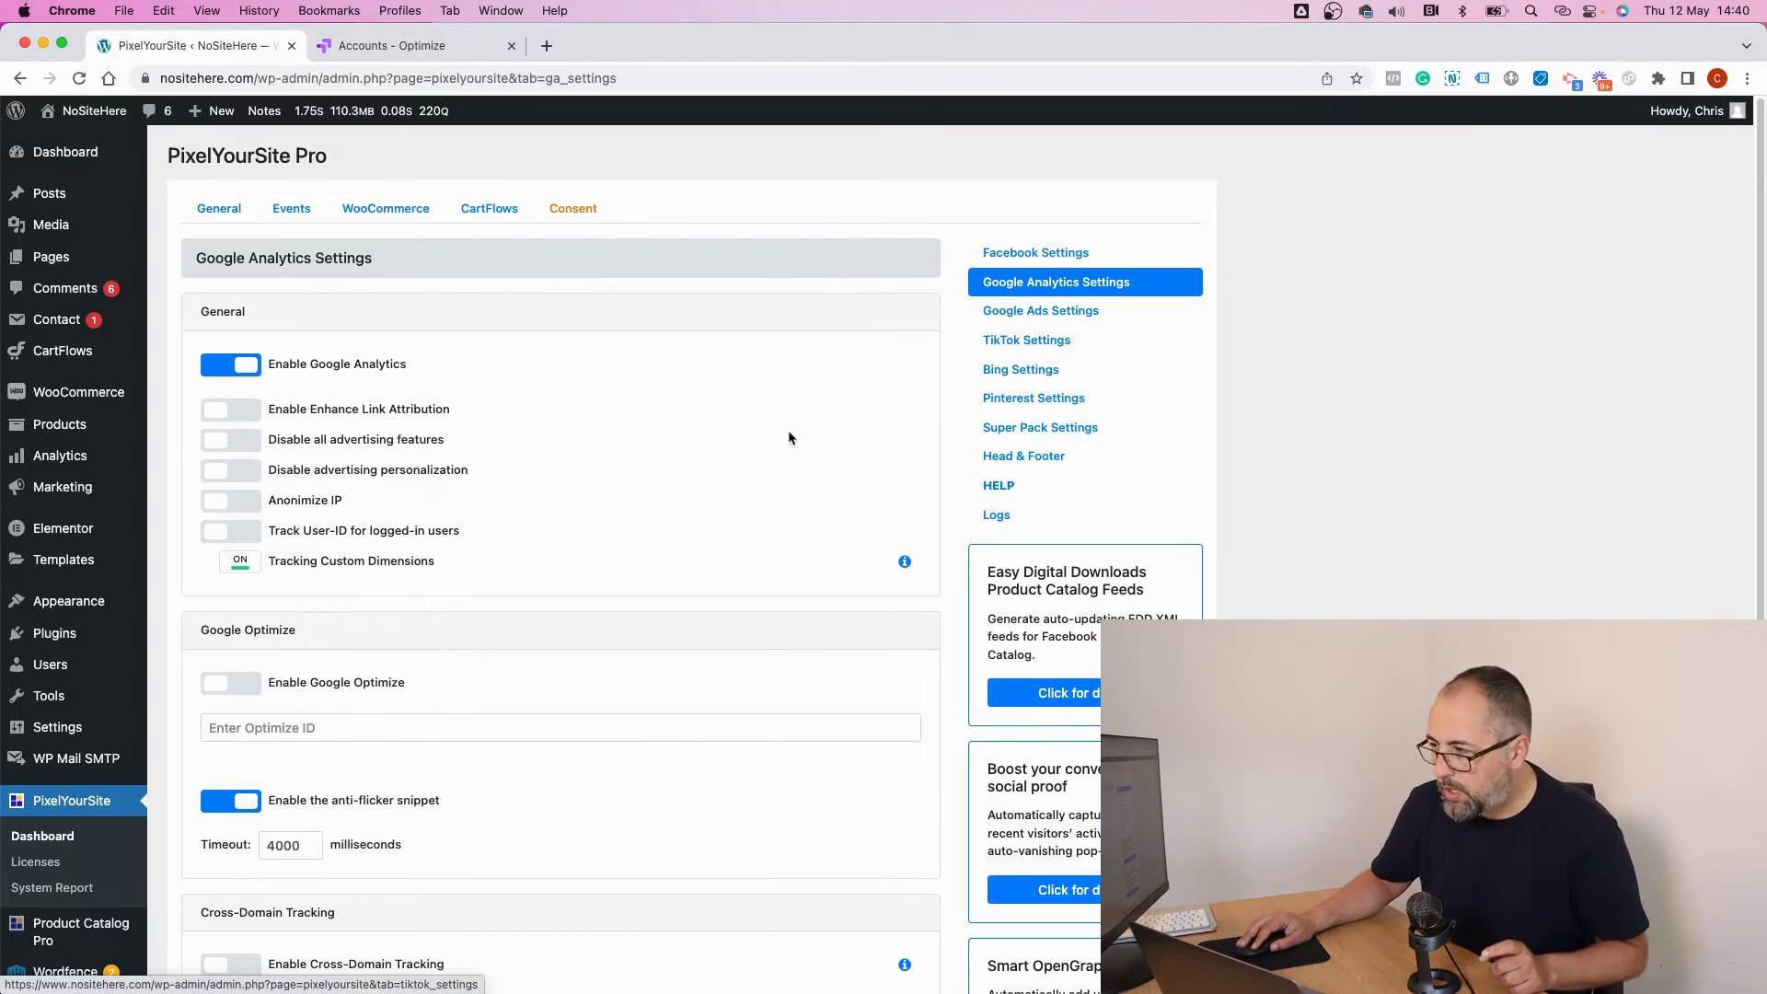
pyautogui.scroll(-3, 721, 460)
pyautogui.scroll(-1, 722, 467)
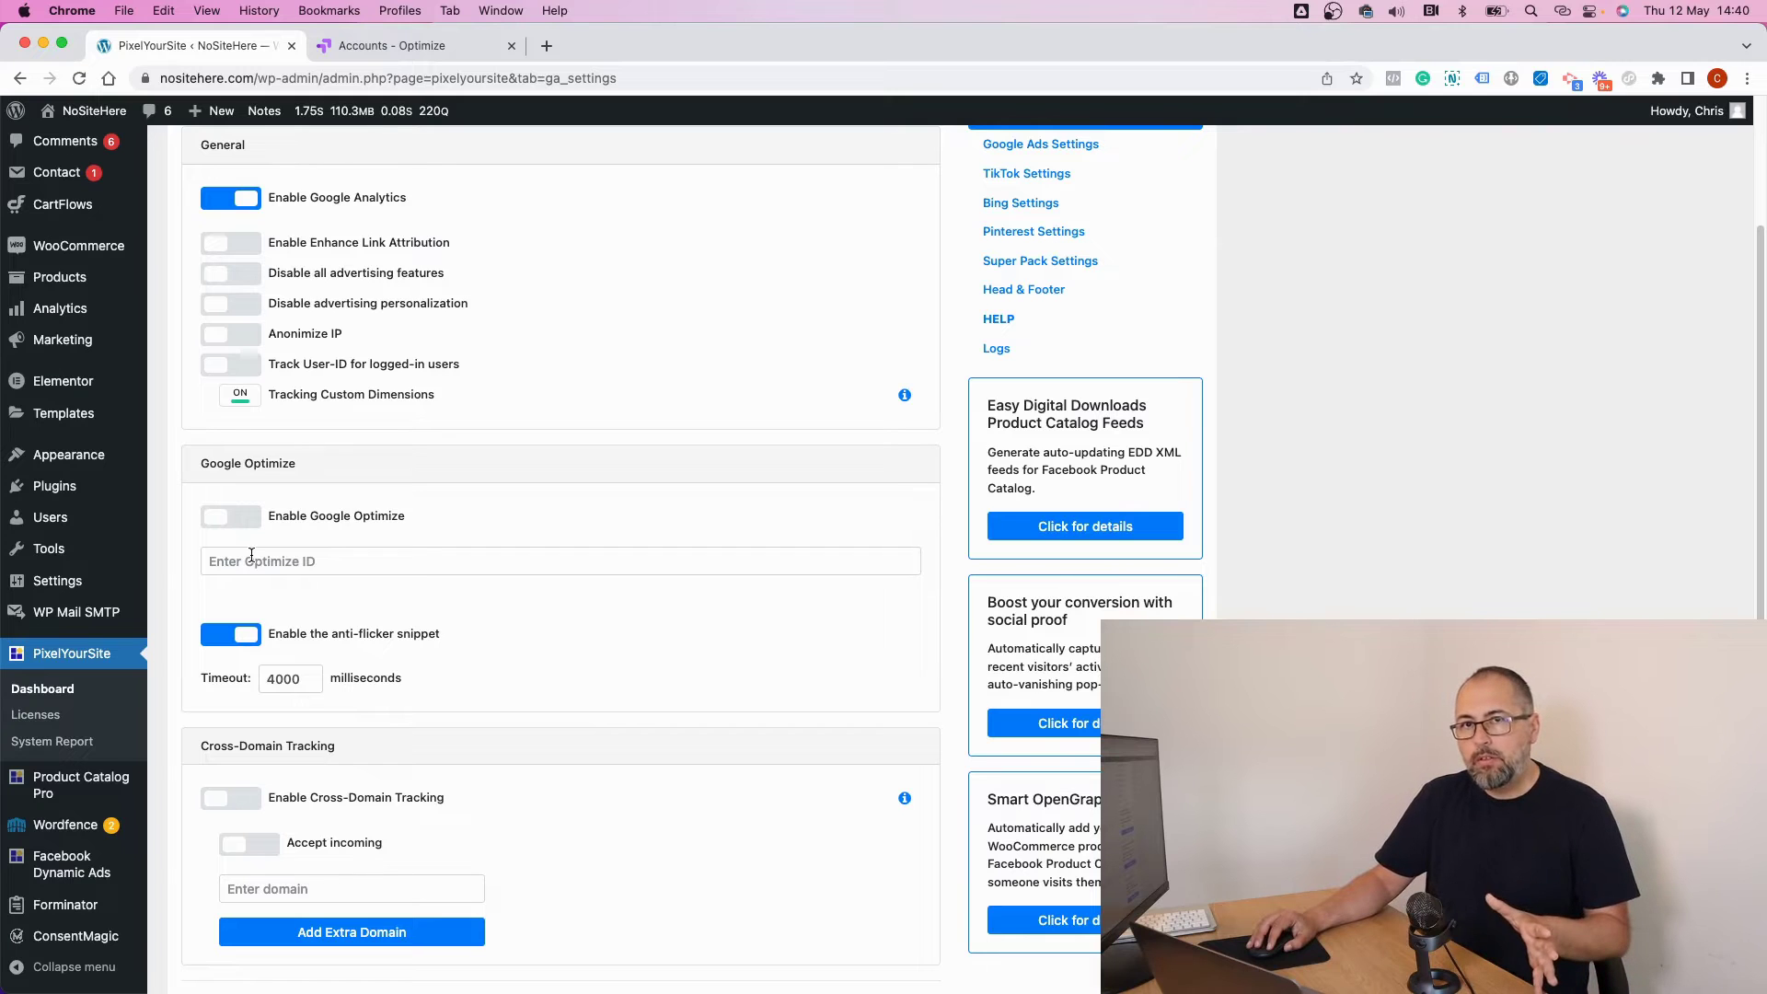
# - Create the Optimize account NSH with a container named nositehere.com
pyautogui.click(431, 48)
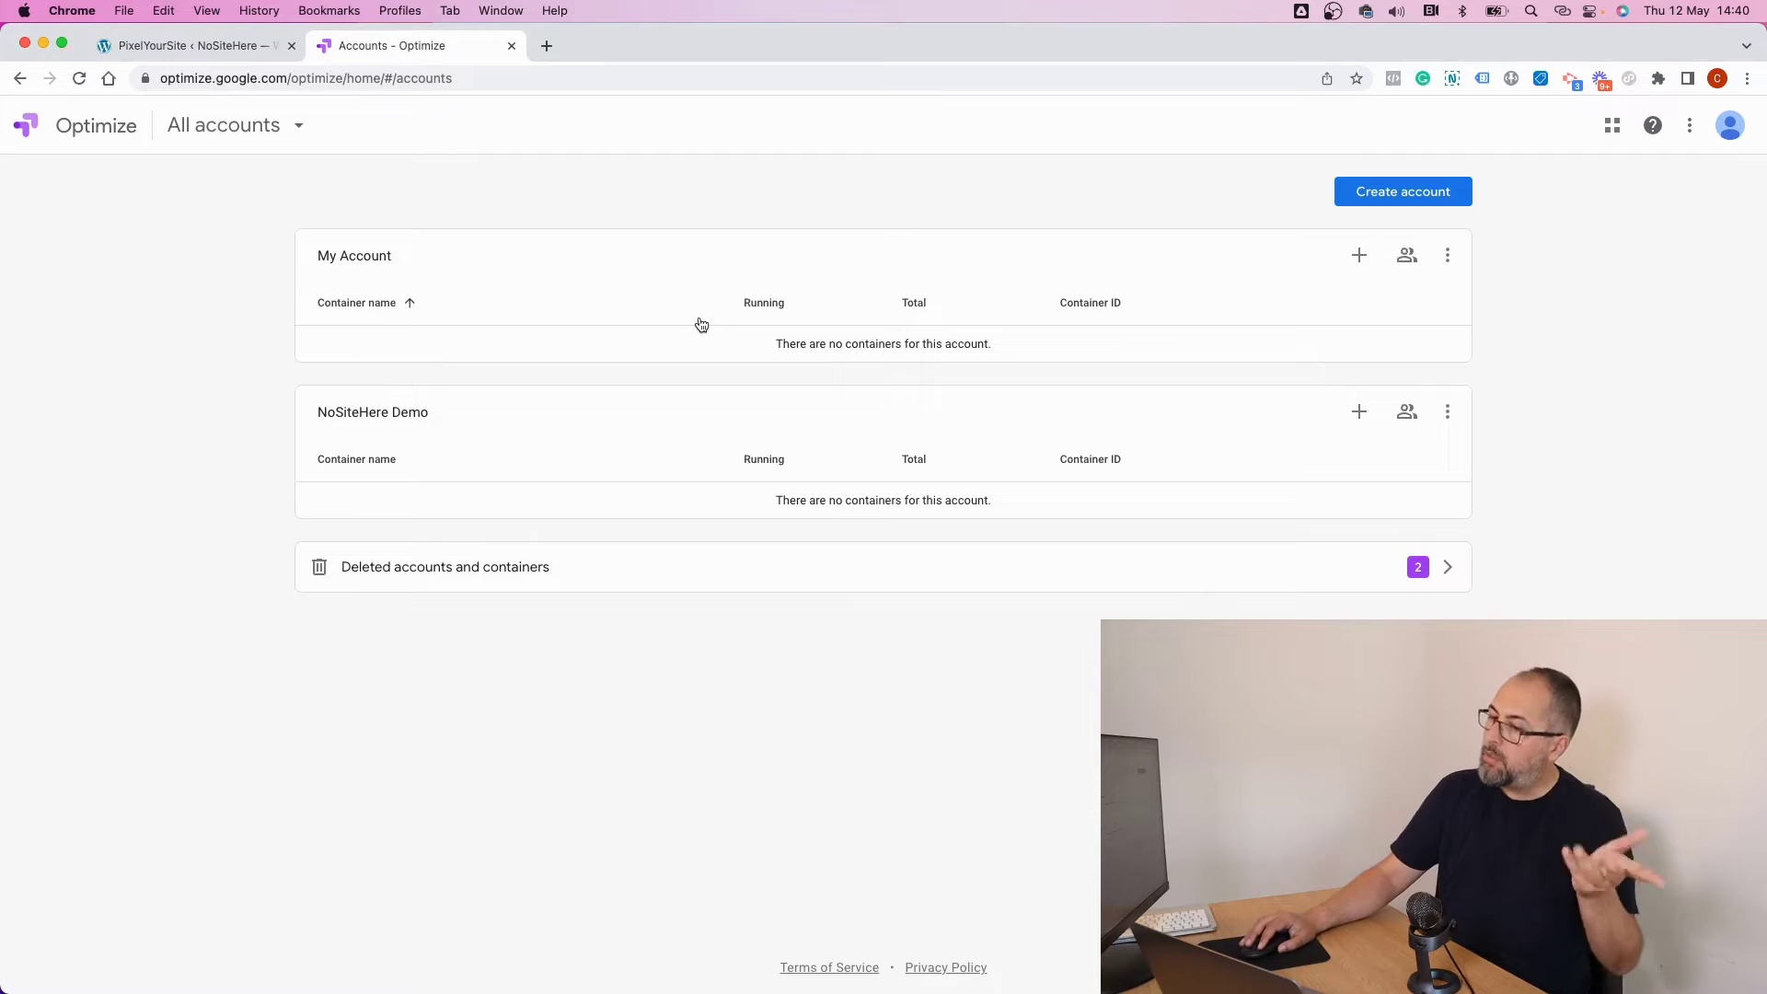
pyautogui.click(1378, 193)
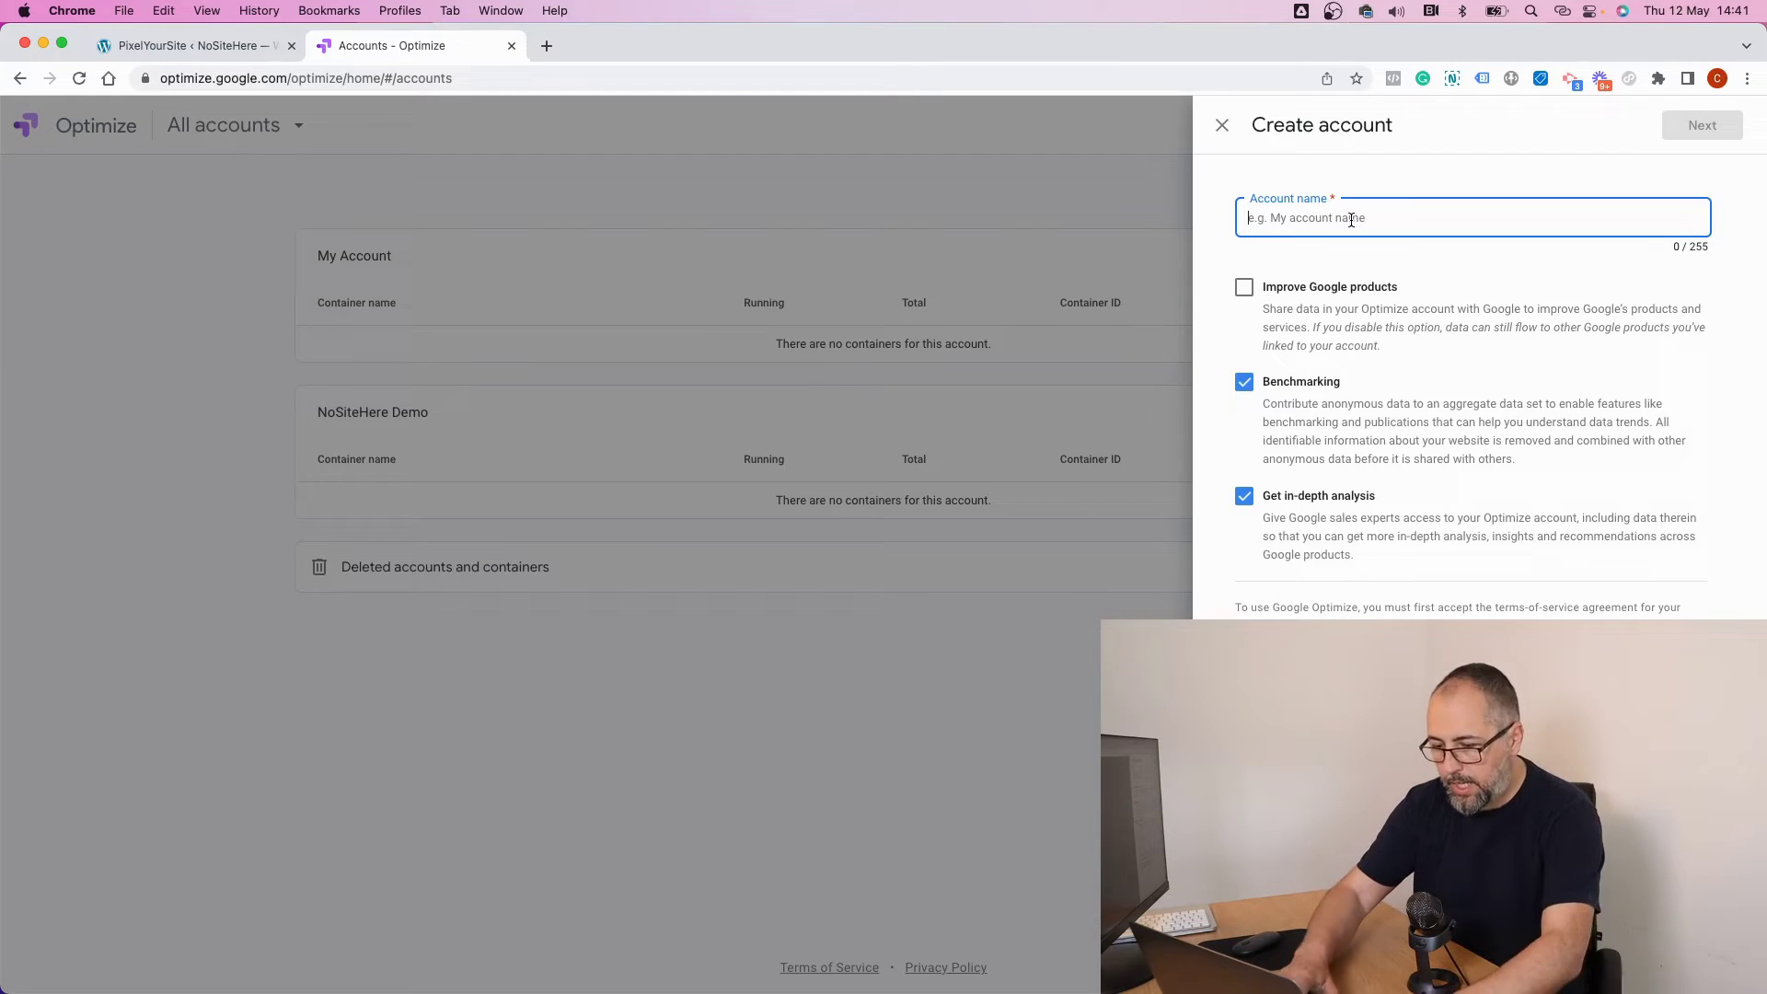
pyautogui.write('NSH')
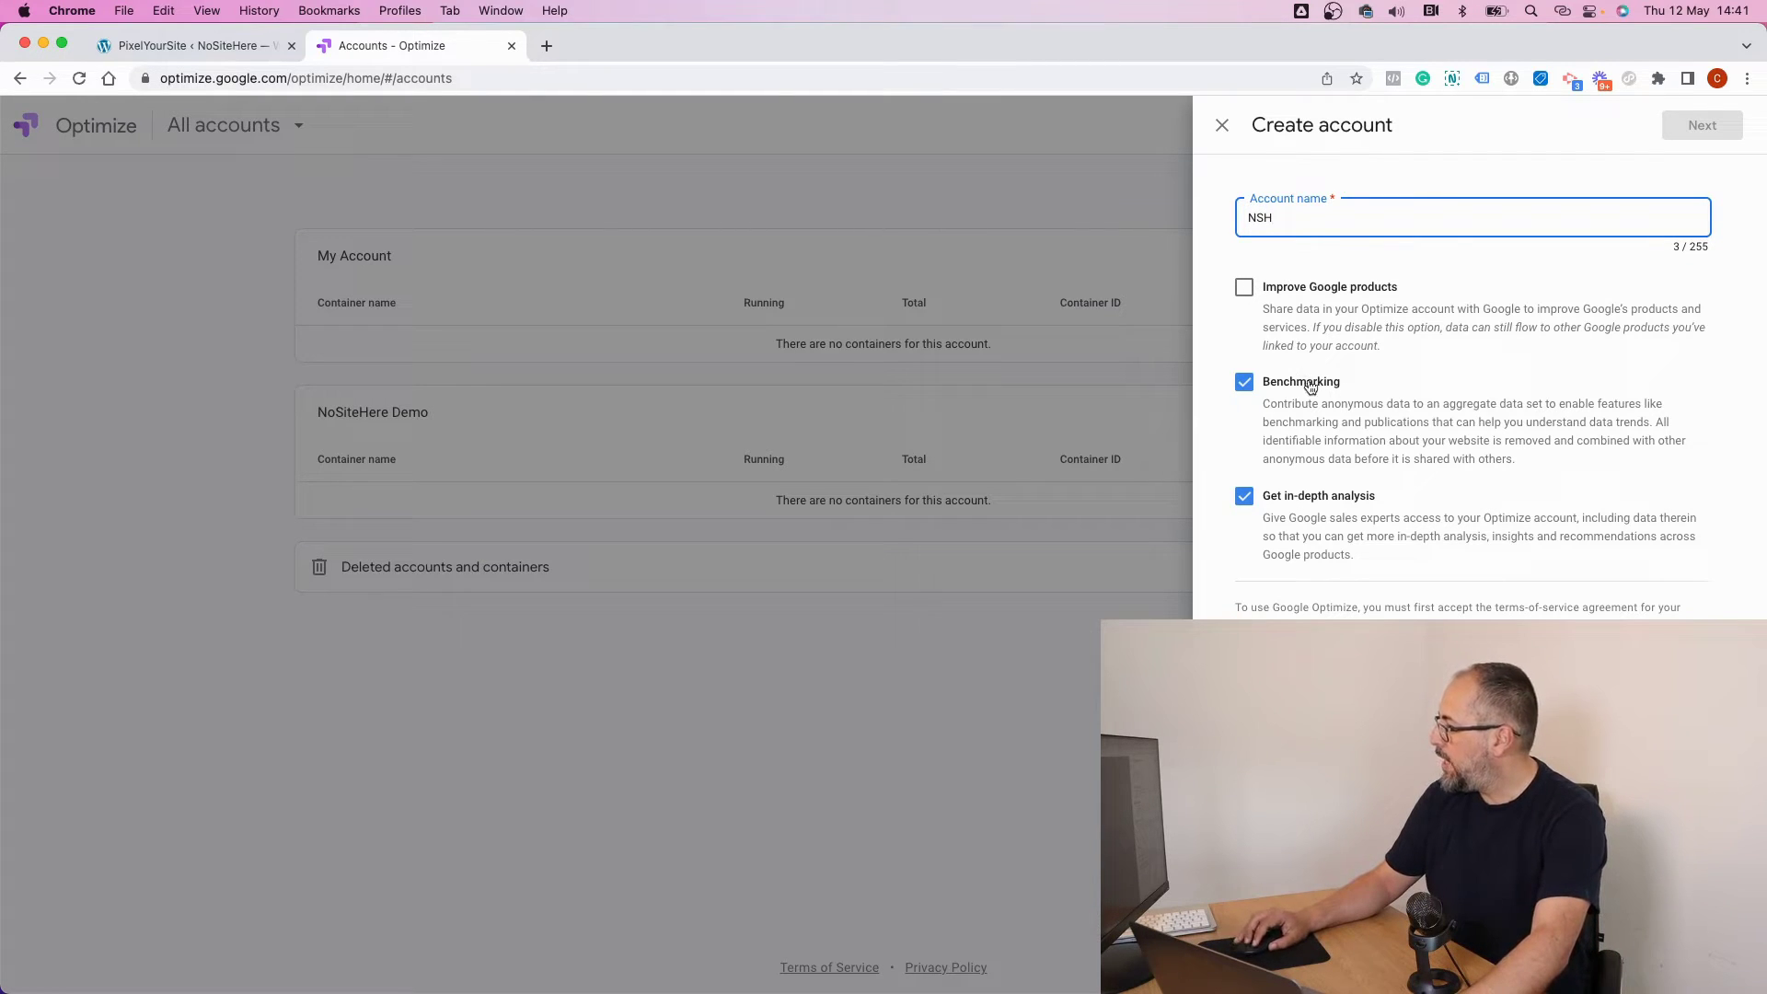
pyautogui.press('Tab')
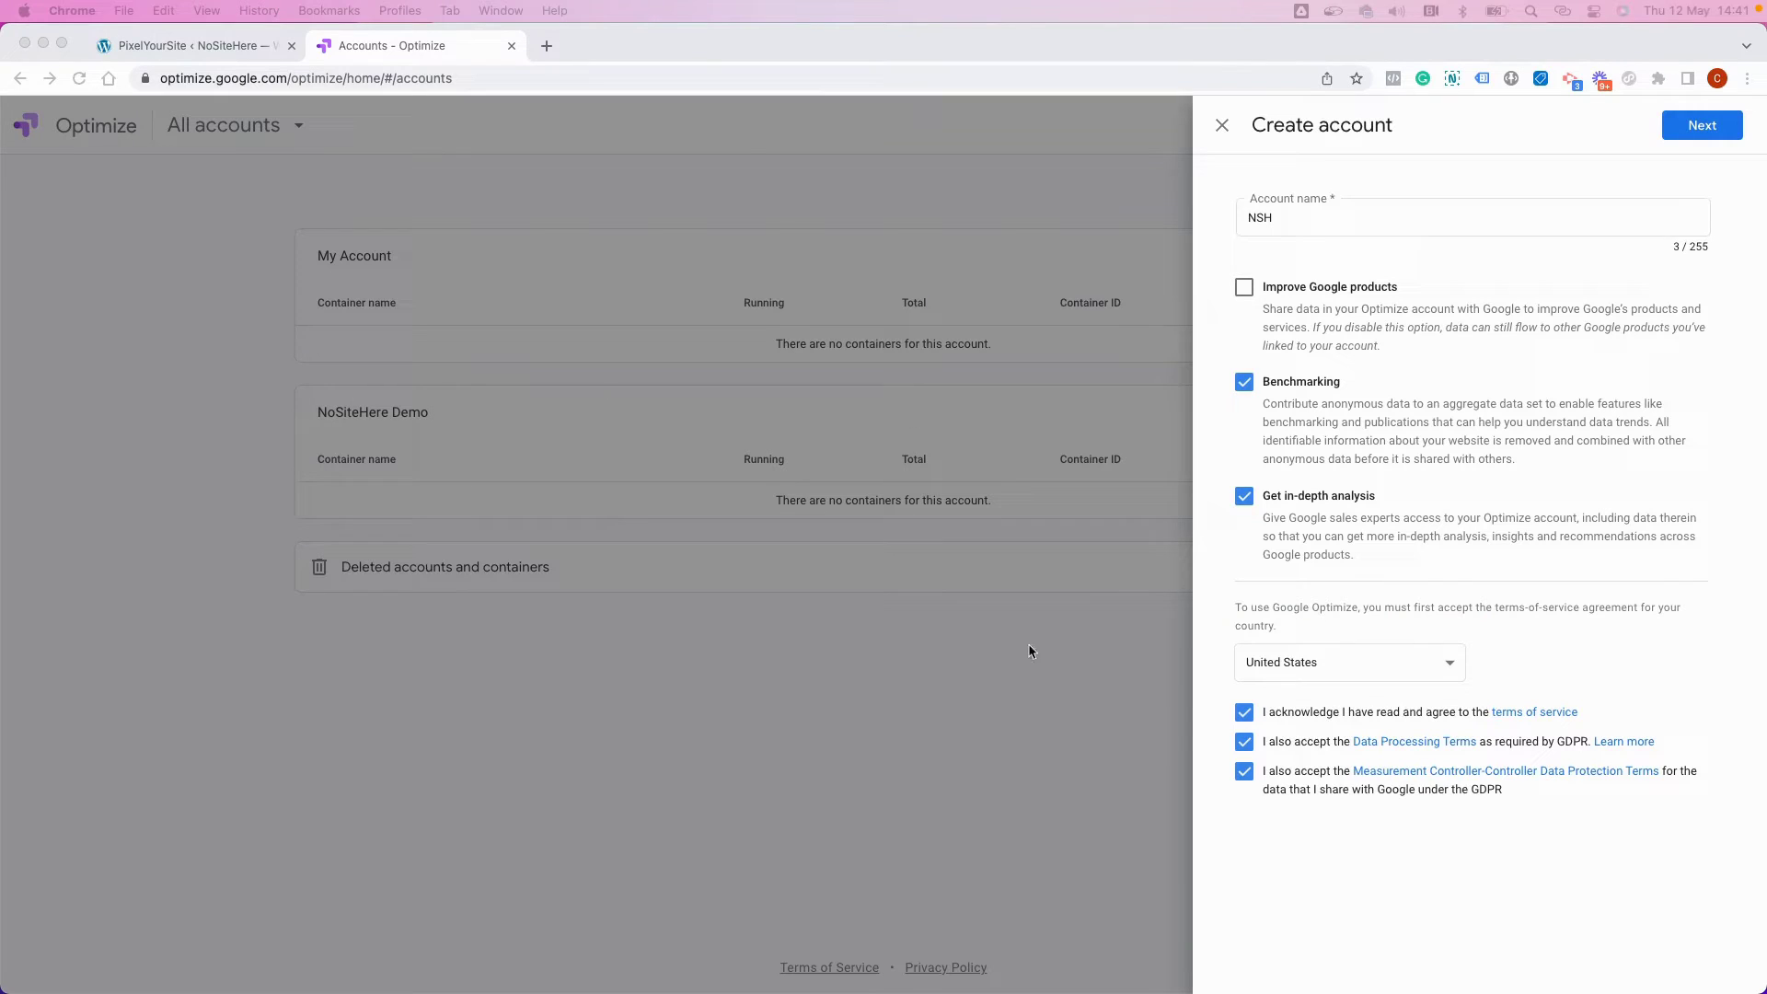
pyautogui.click(1704, 129)
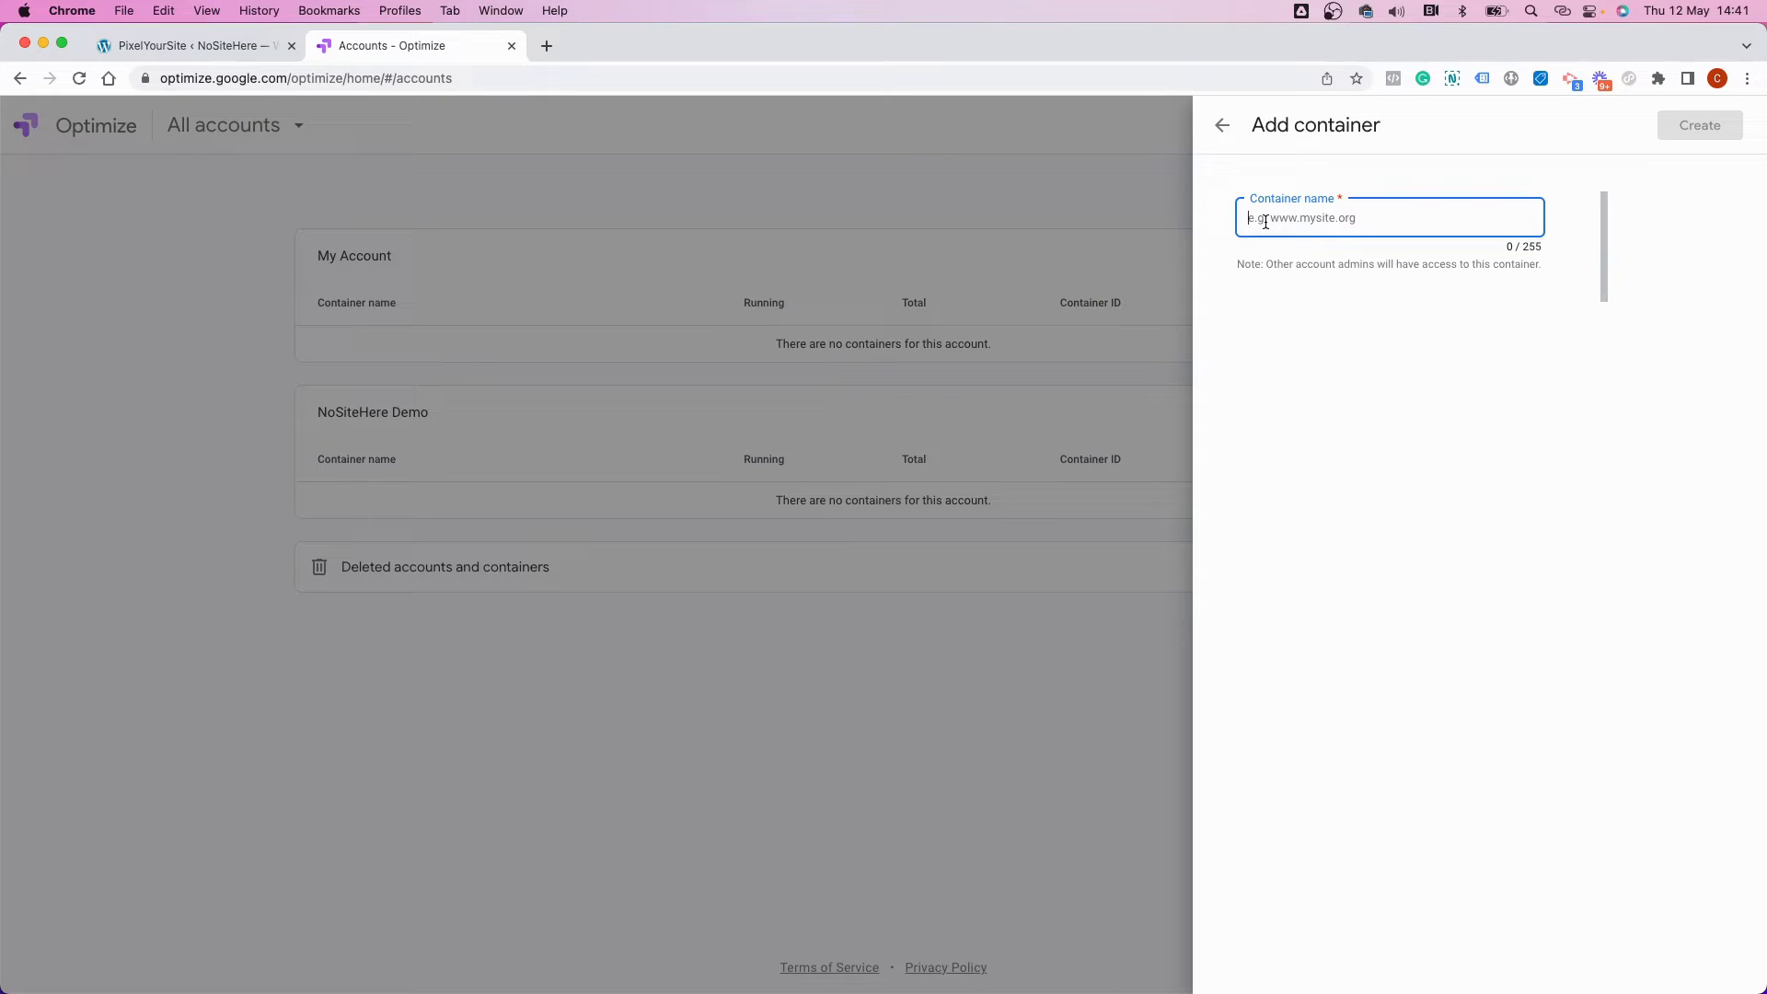
pyautogui.write('nositehere.com')
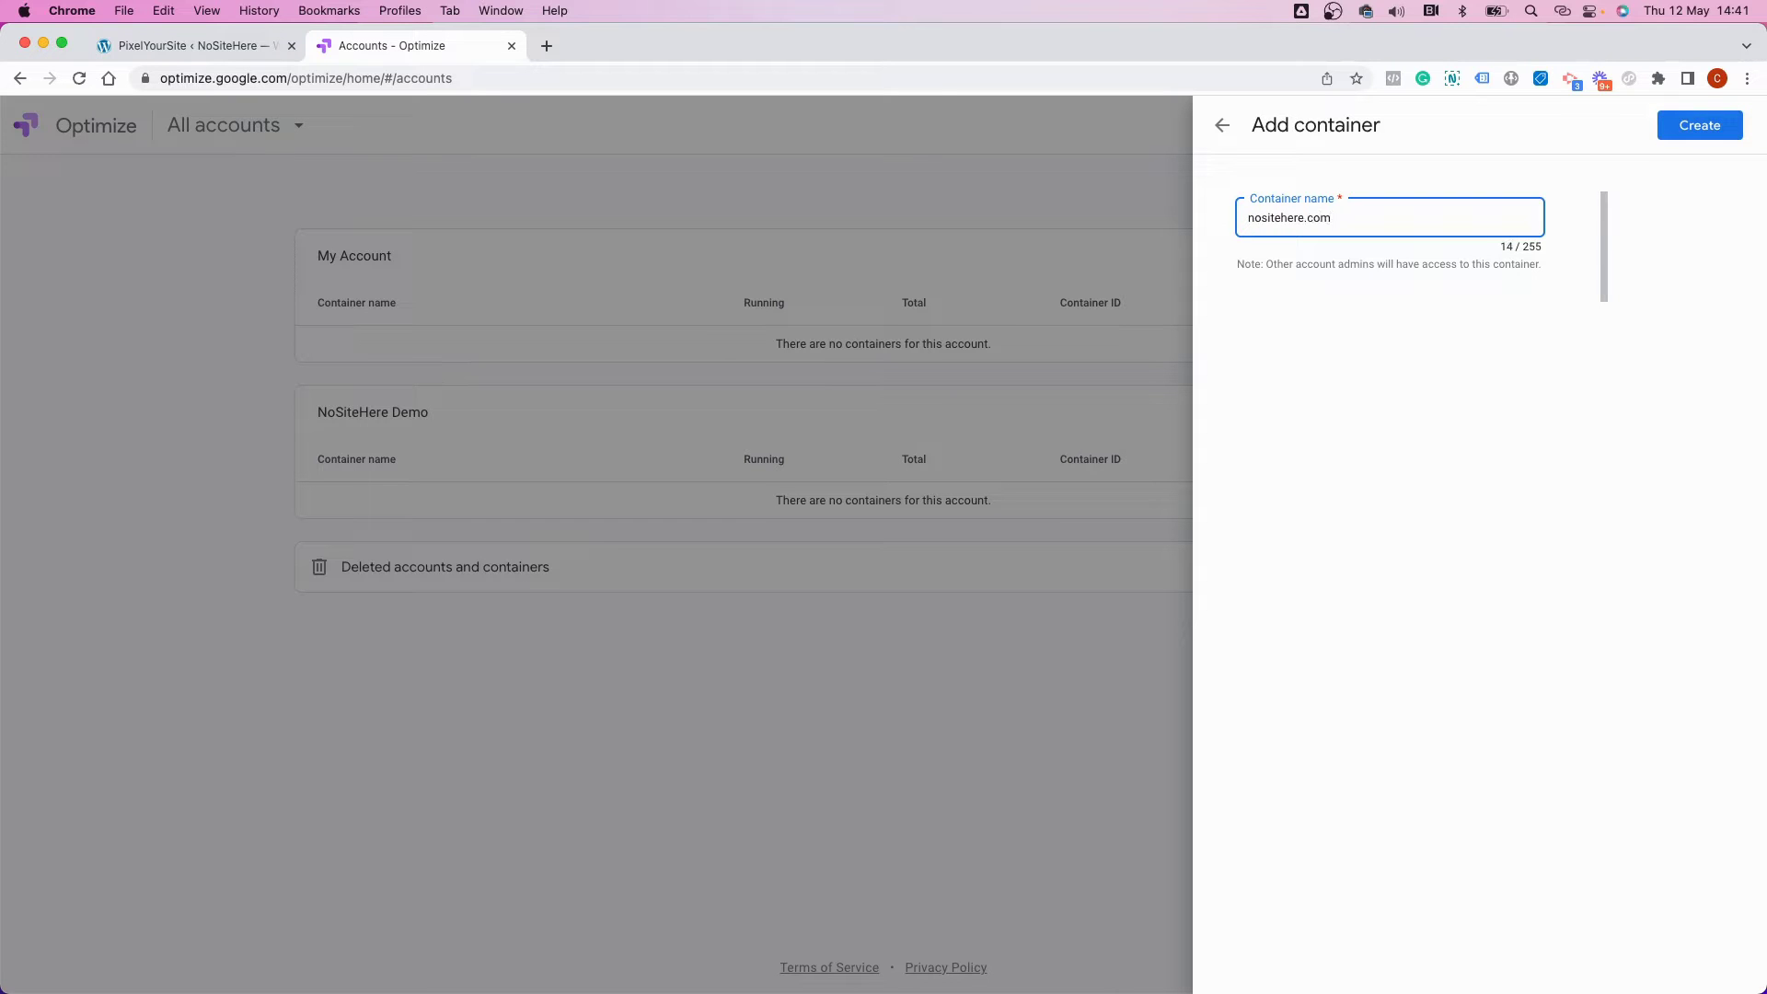
pyautogui.click(1683, 123)
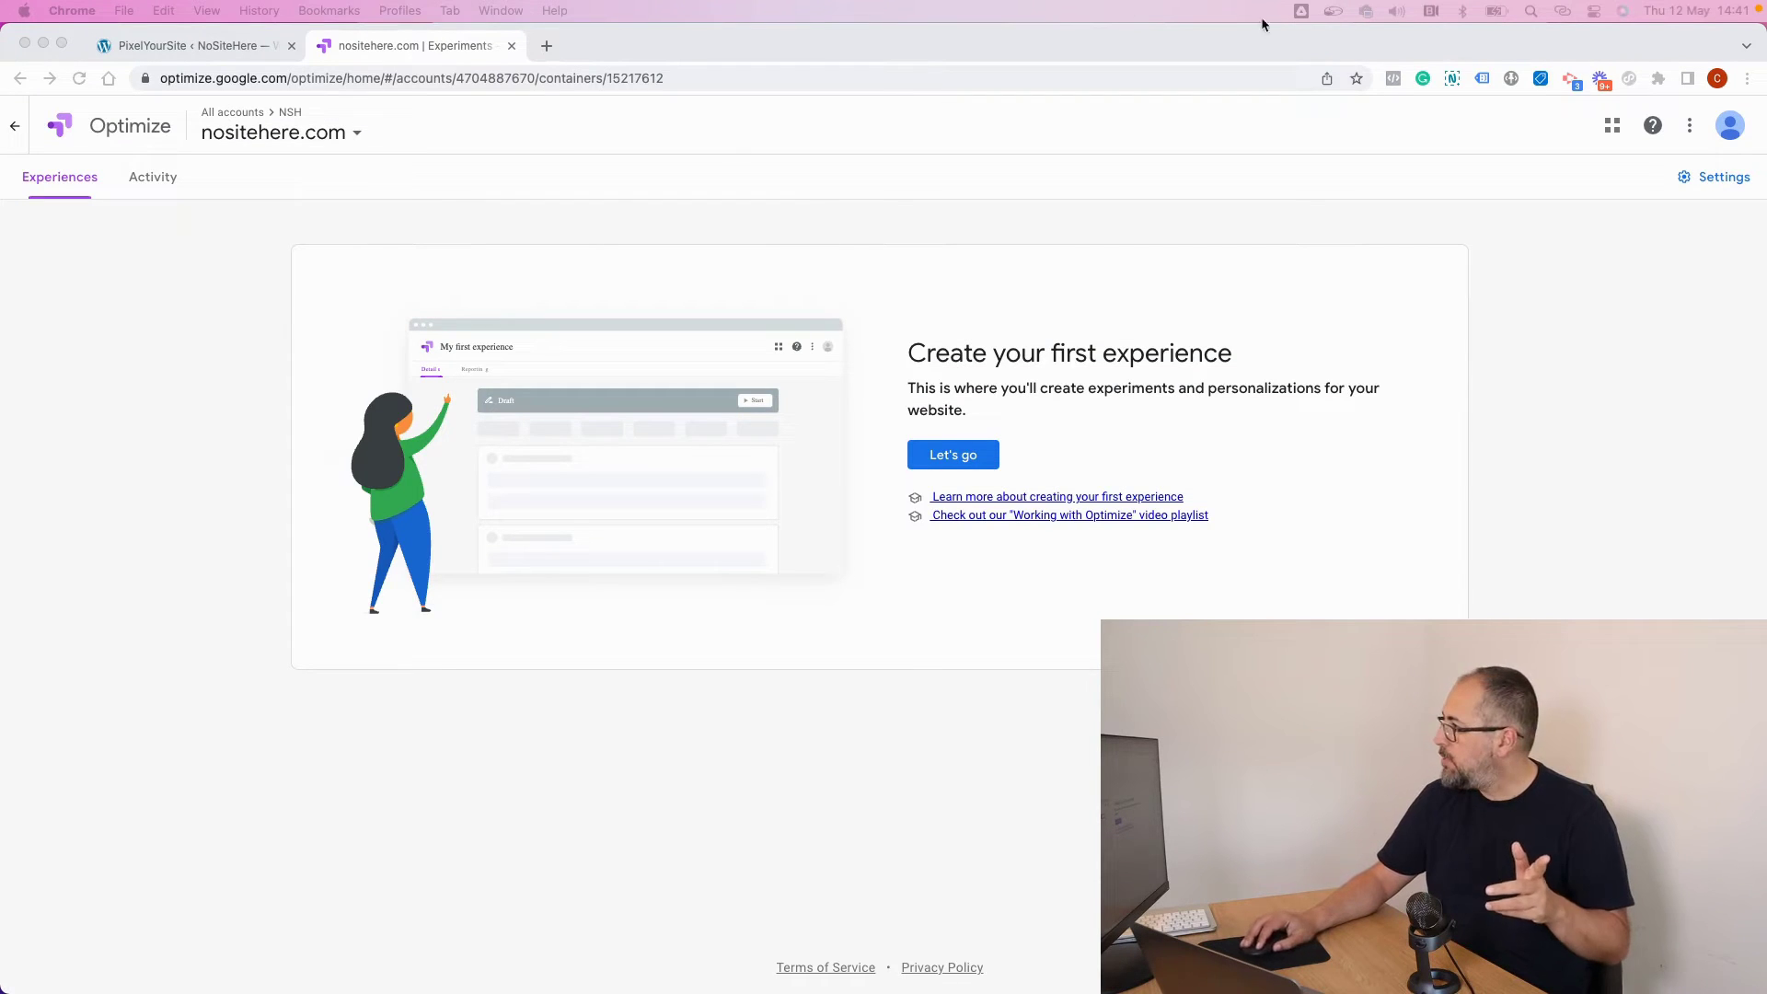
# - Copy the nositehere.com container ID from its settings and return to PixelYourSite
pyautogui.click(1688, 177)
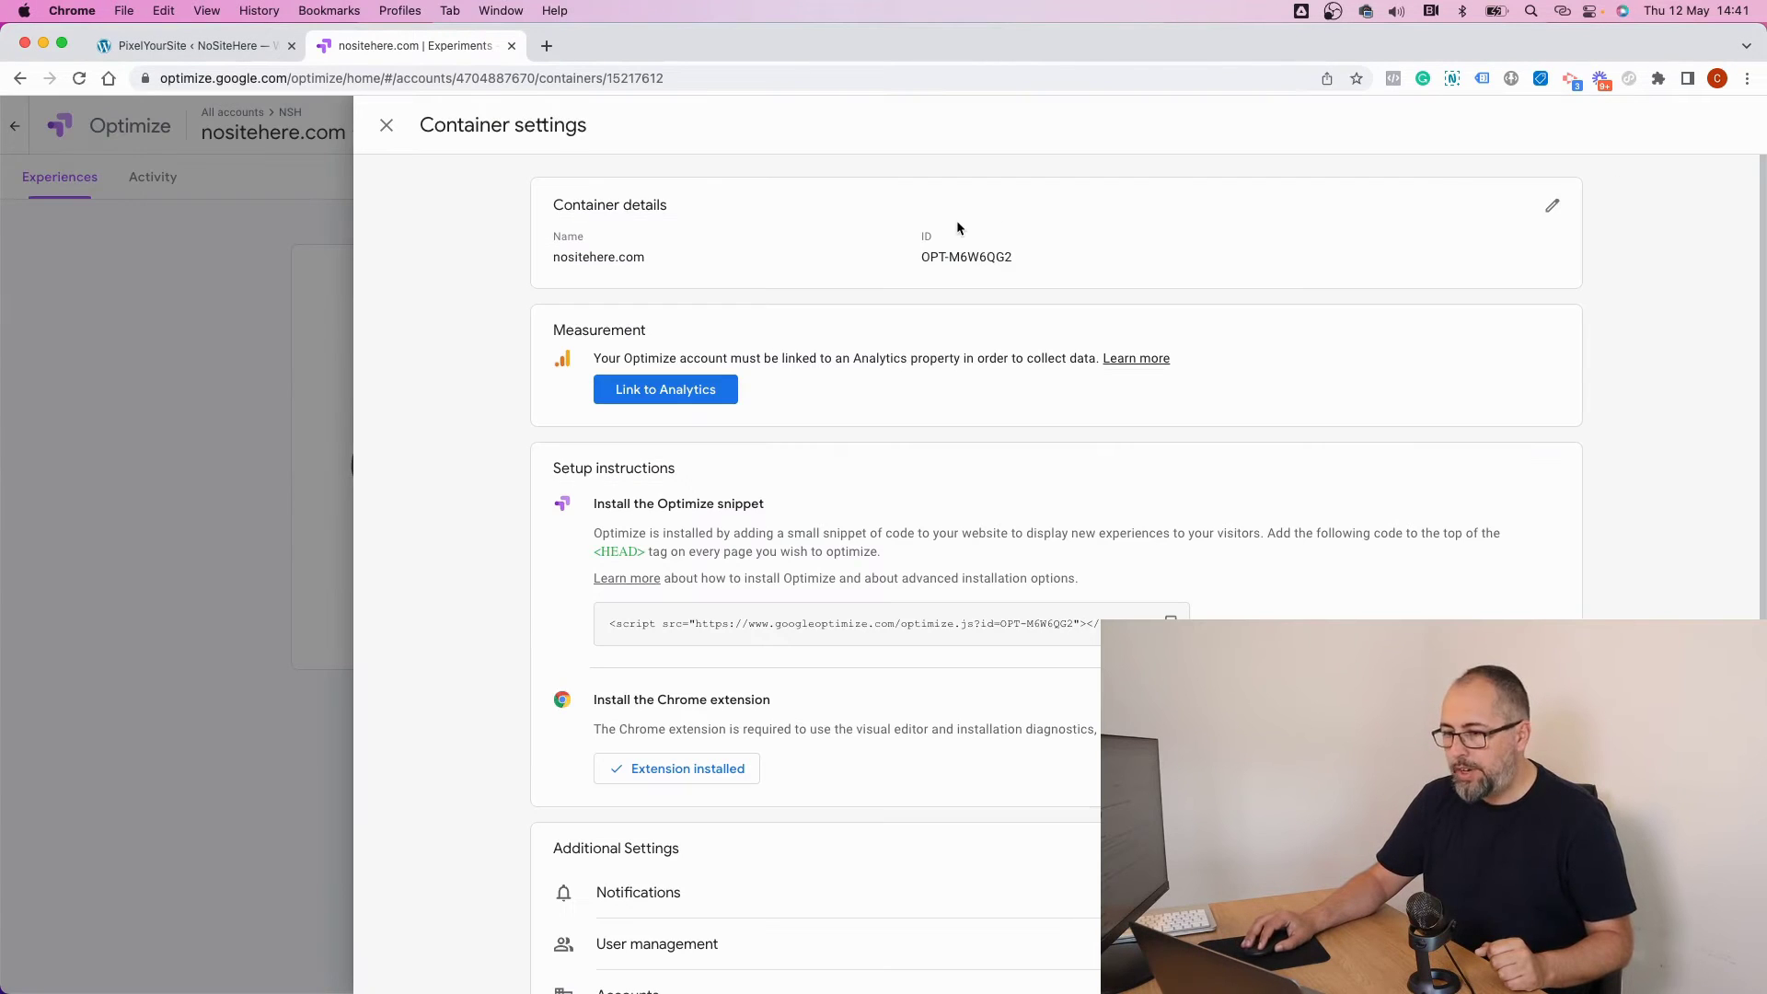
pyautogui.moveTo(1014, 258); pyautogui.dragTo(931, 256)
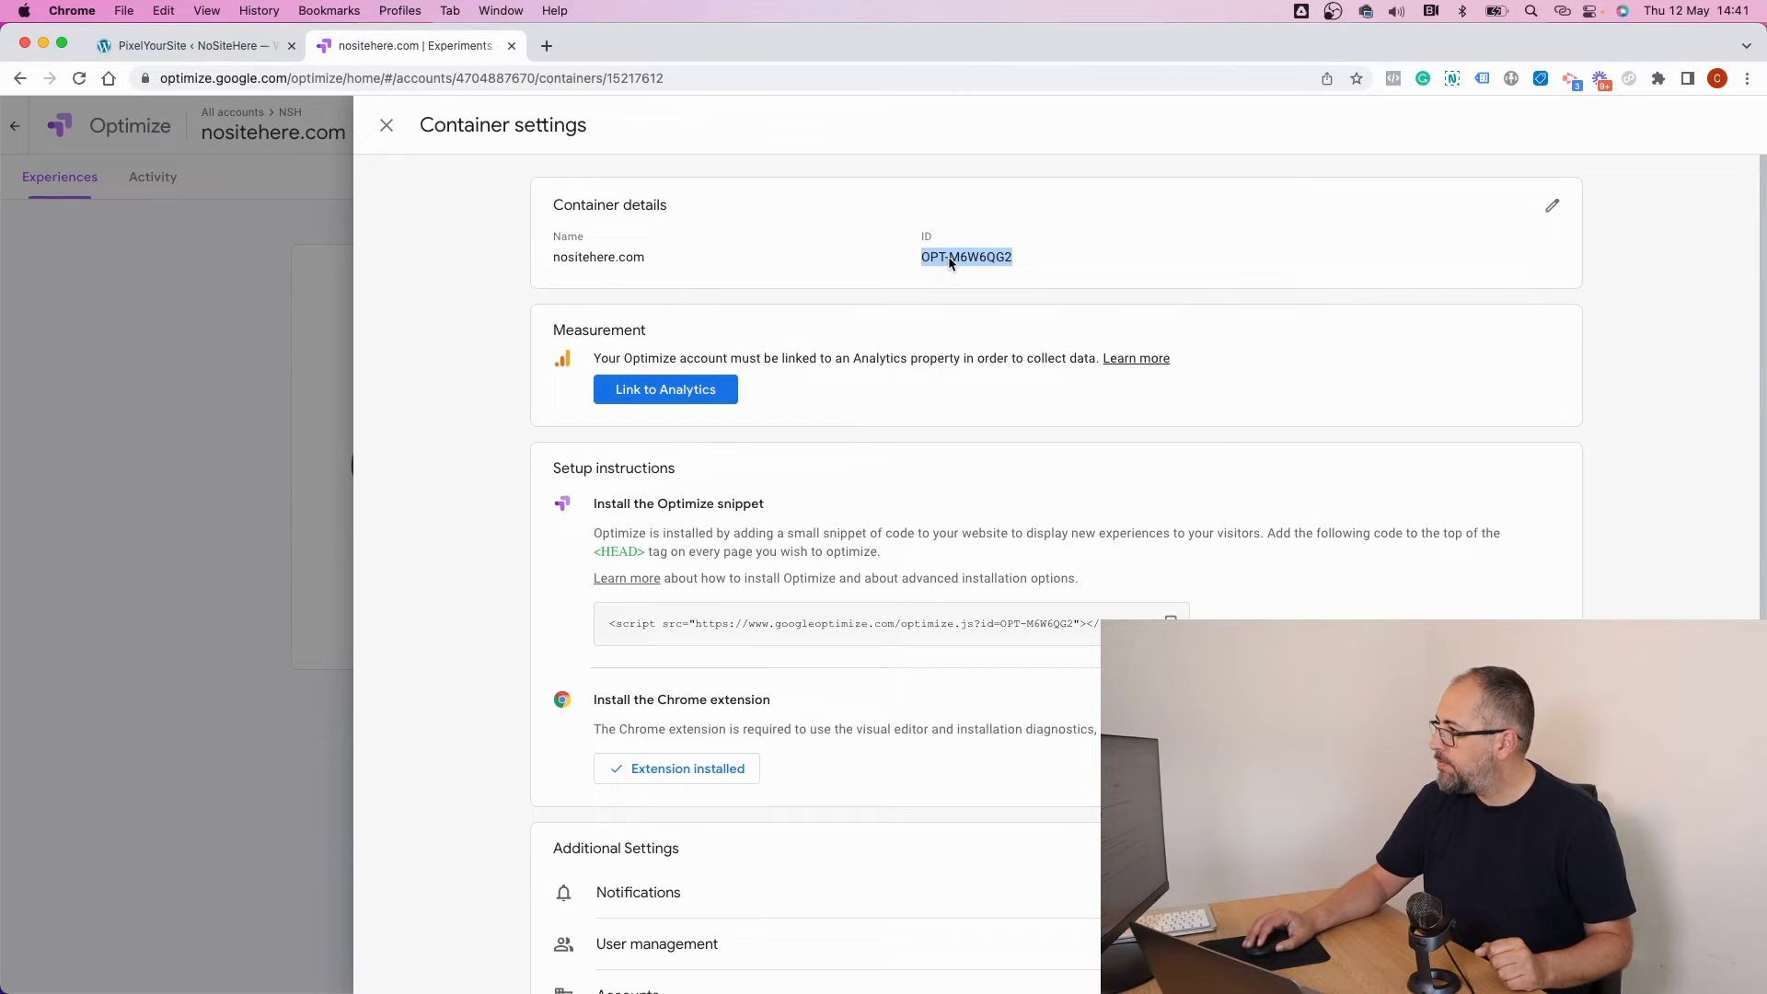
pyautogui.rightClick(951, 263)
pyautogui.click(974, 288)
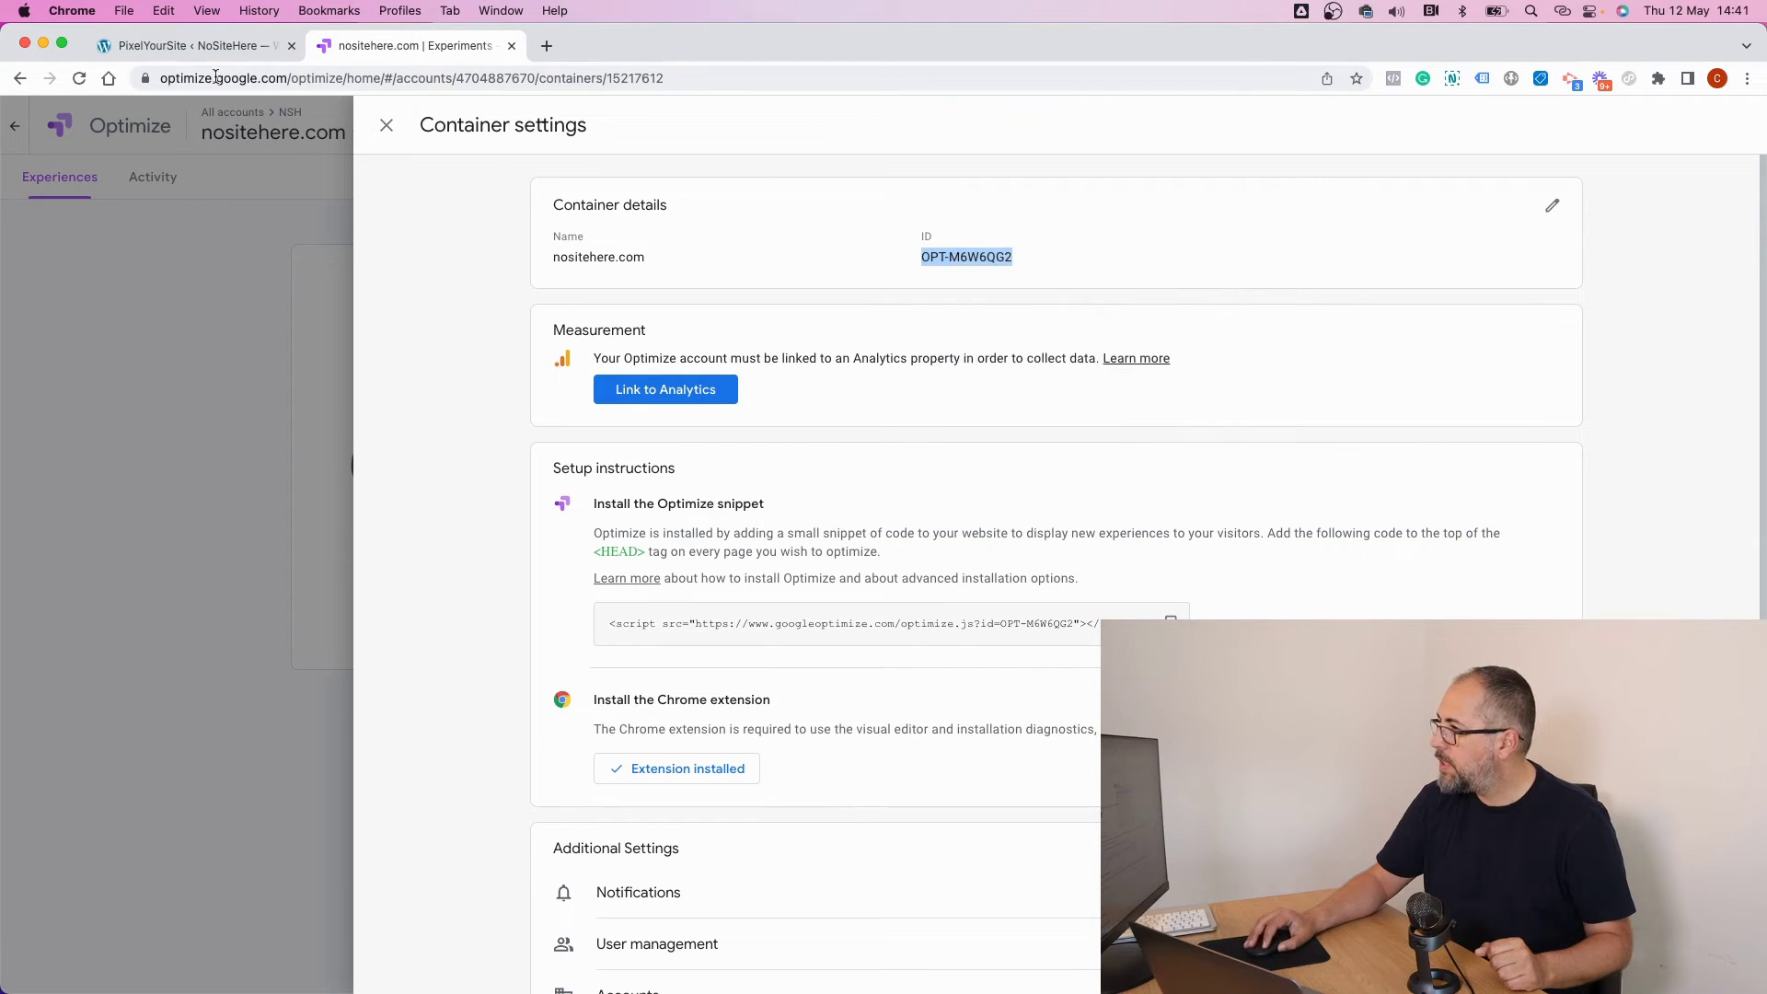
pyautogui.click(175, 54)
# - Paste the container ID as PixelYourSite's Optimize ID, enable Google Optimize, and save the settings
pyautogui.click(256, 560)
pyautogui.rightClick(259, 560)
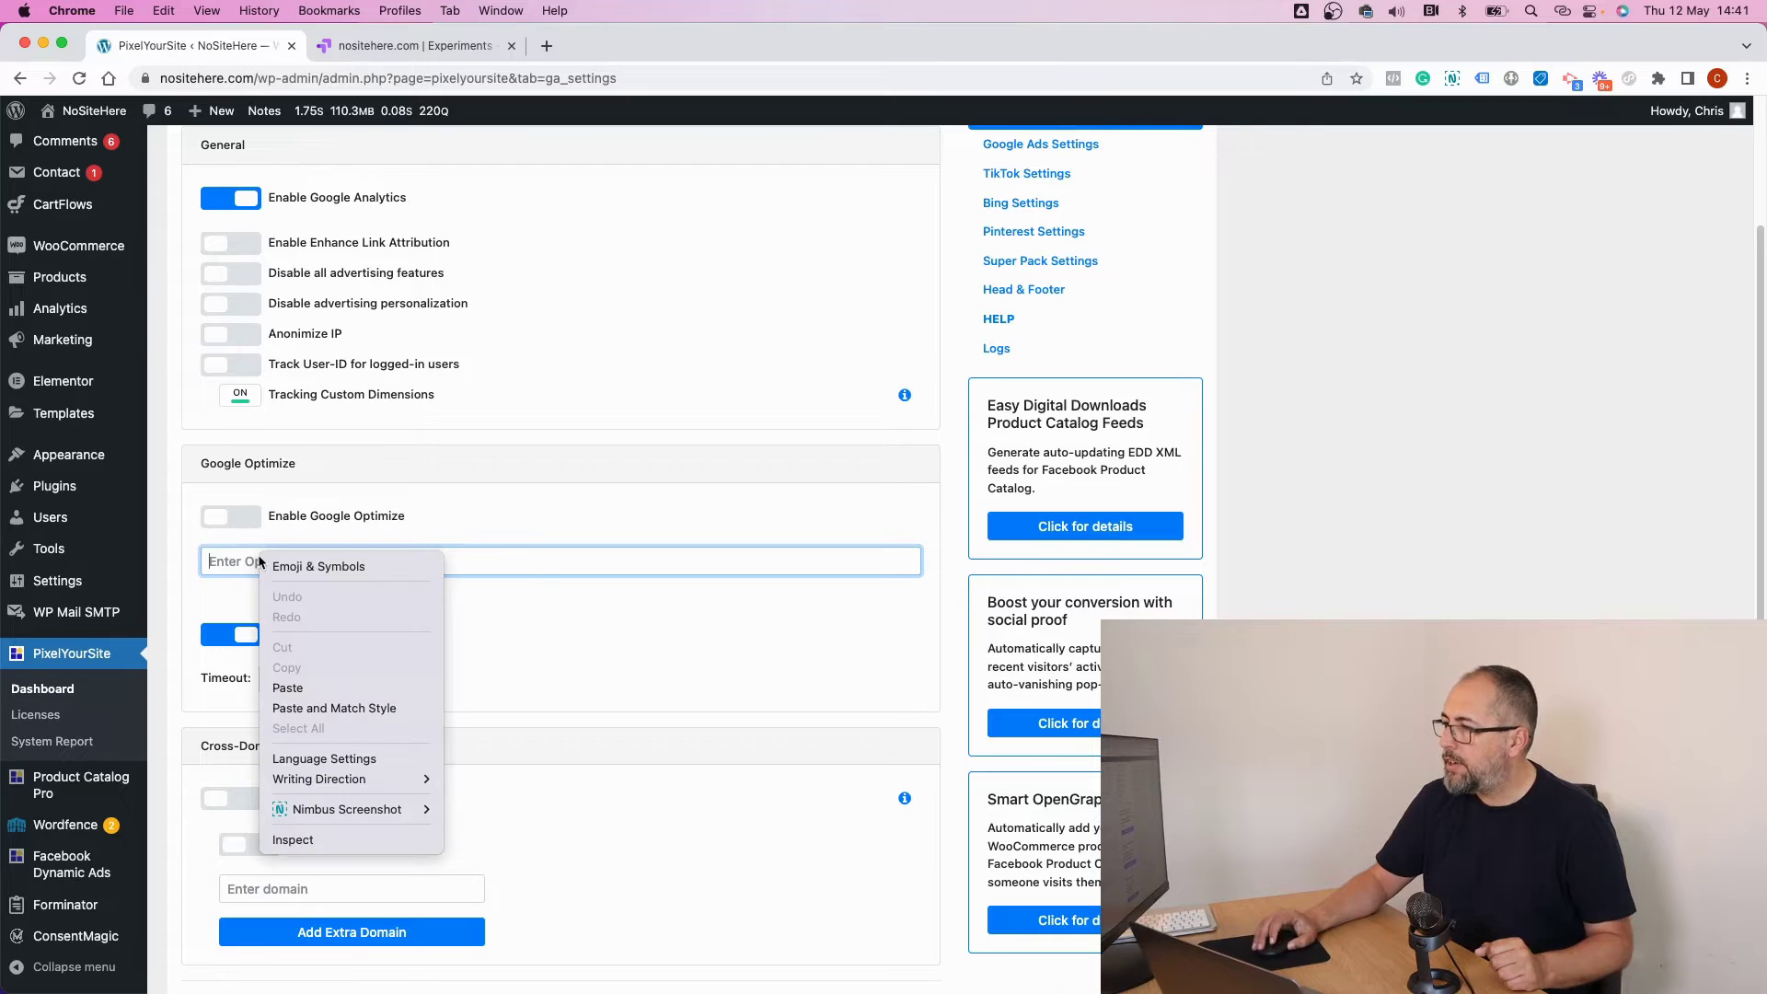
pyautogui.click(282, 688)
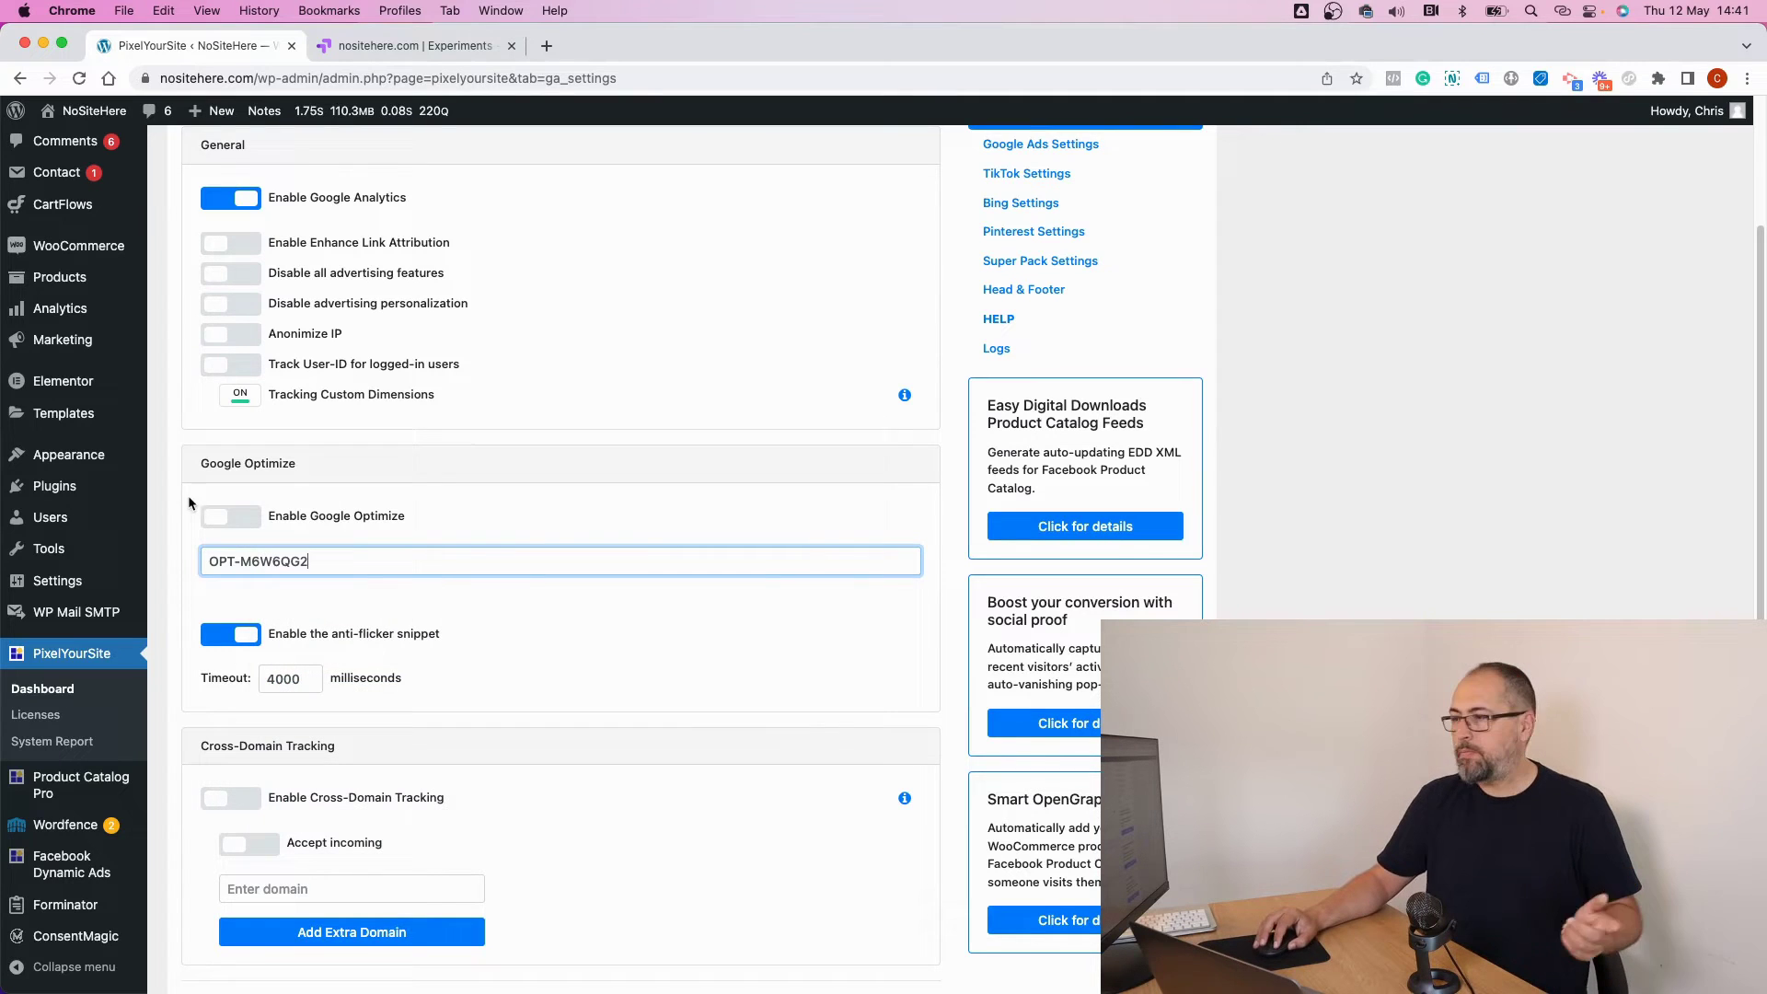
pyautogui.click(219, 516)
pyautogui.scroll(-2, 463, 507)
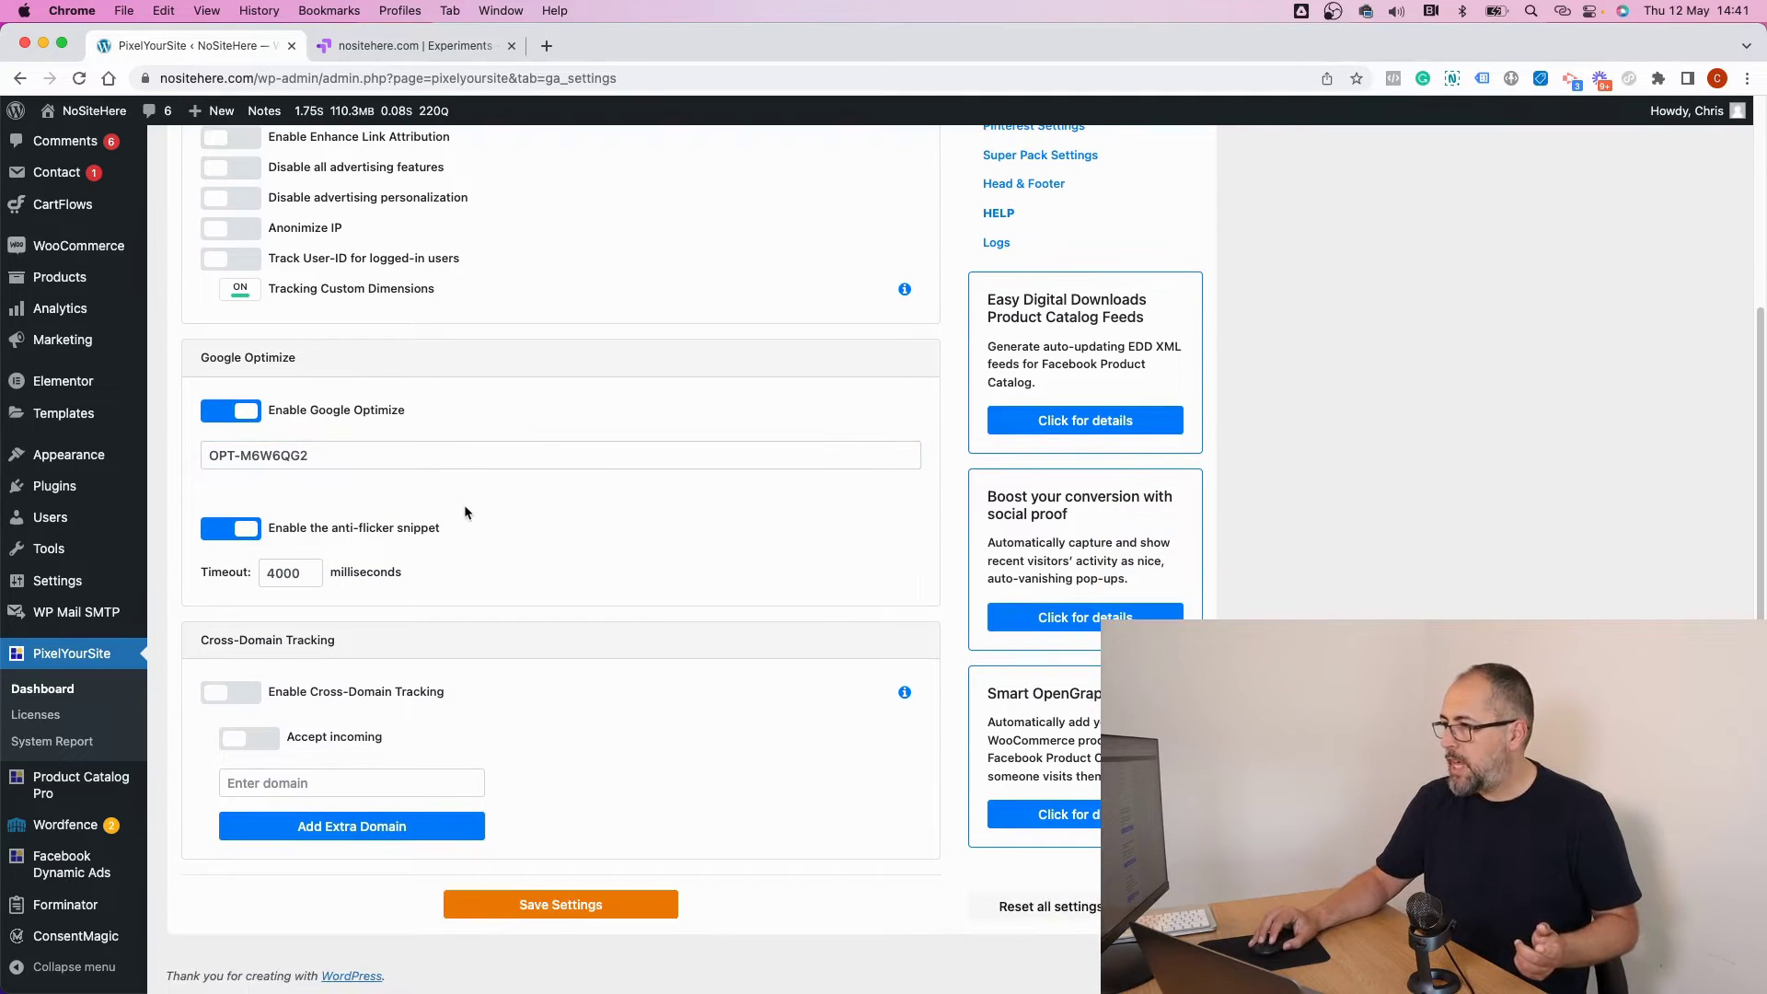
pyautogui.click(498, 904)
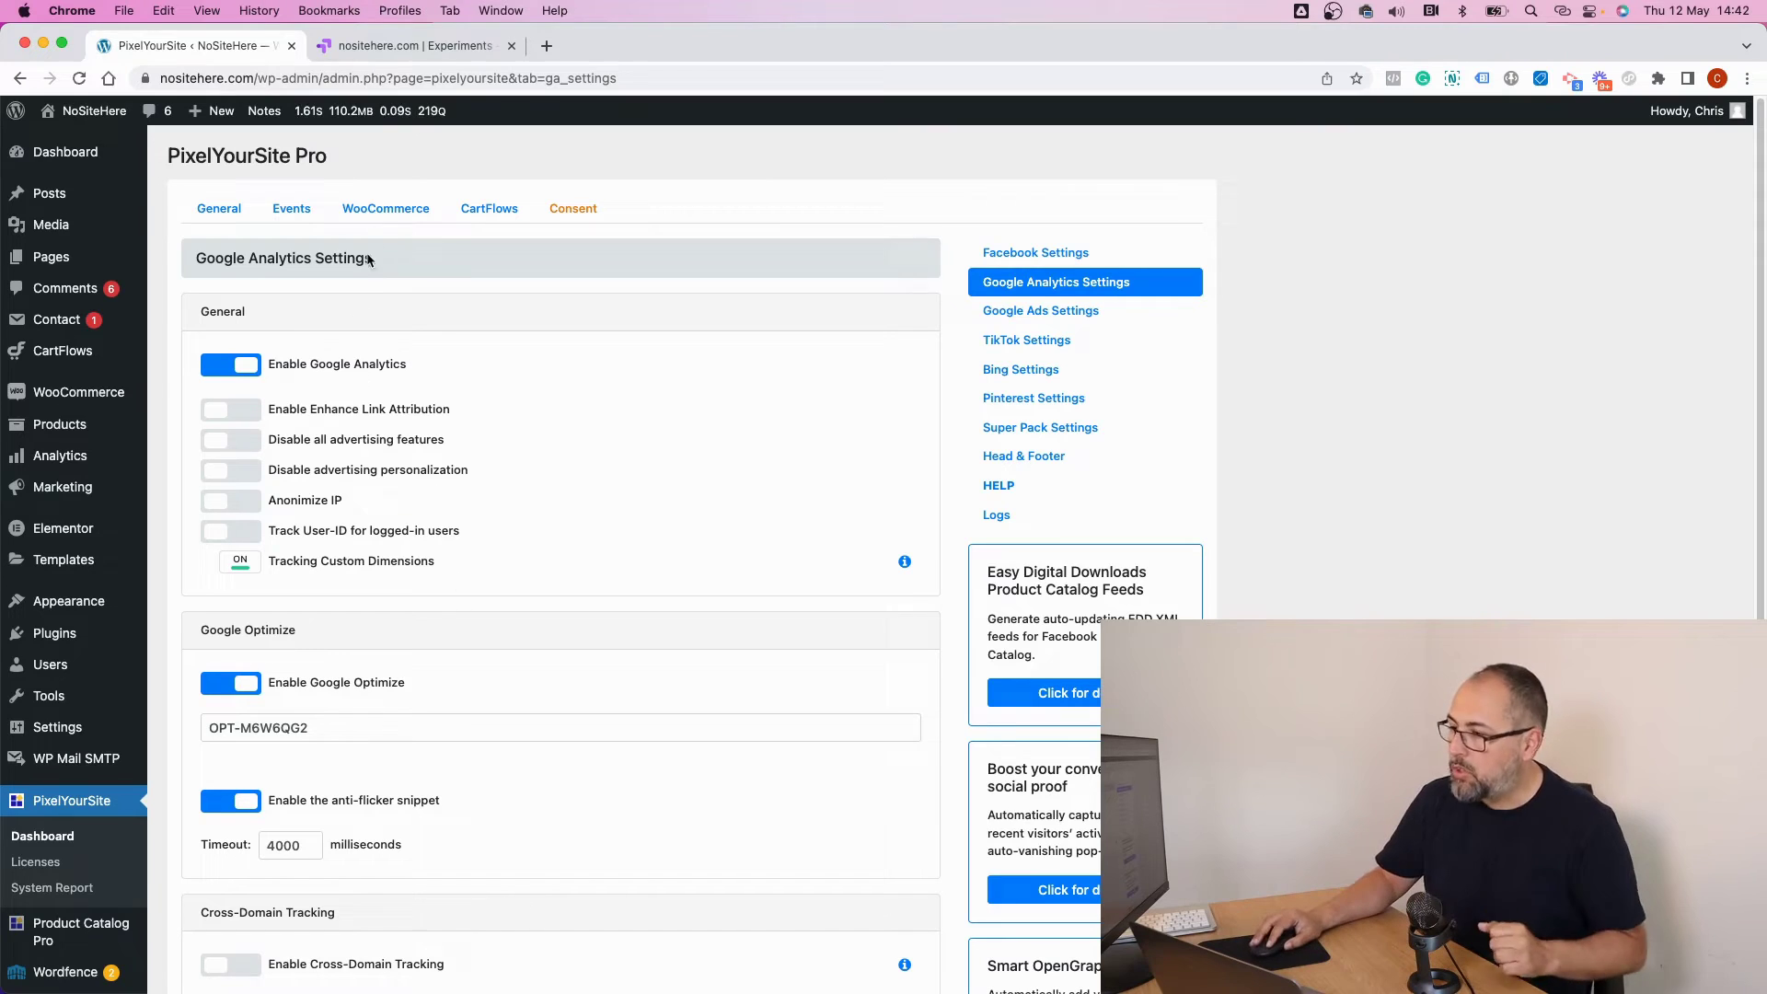
pyautogui.click(390, 56)
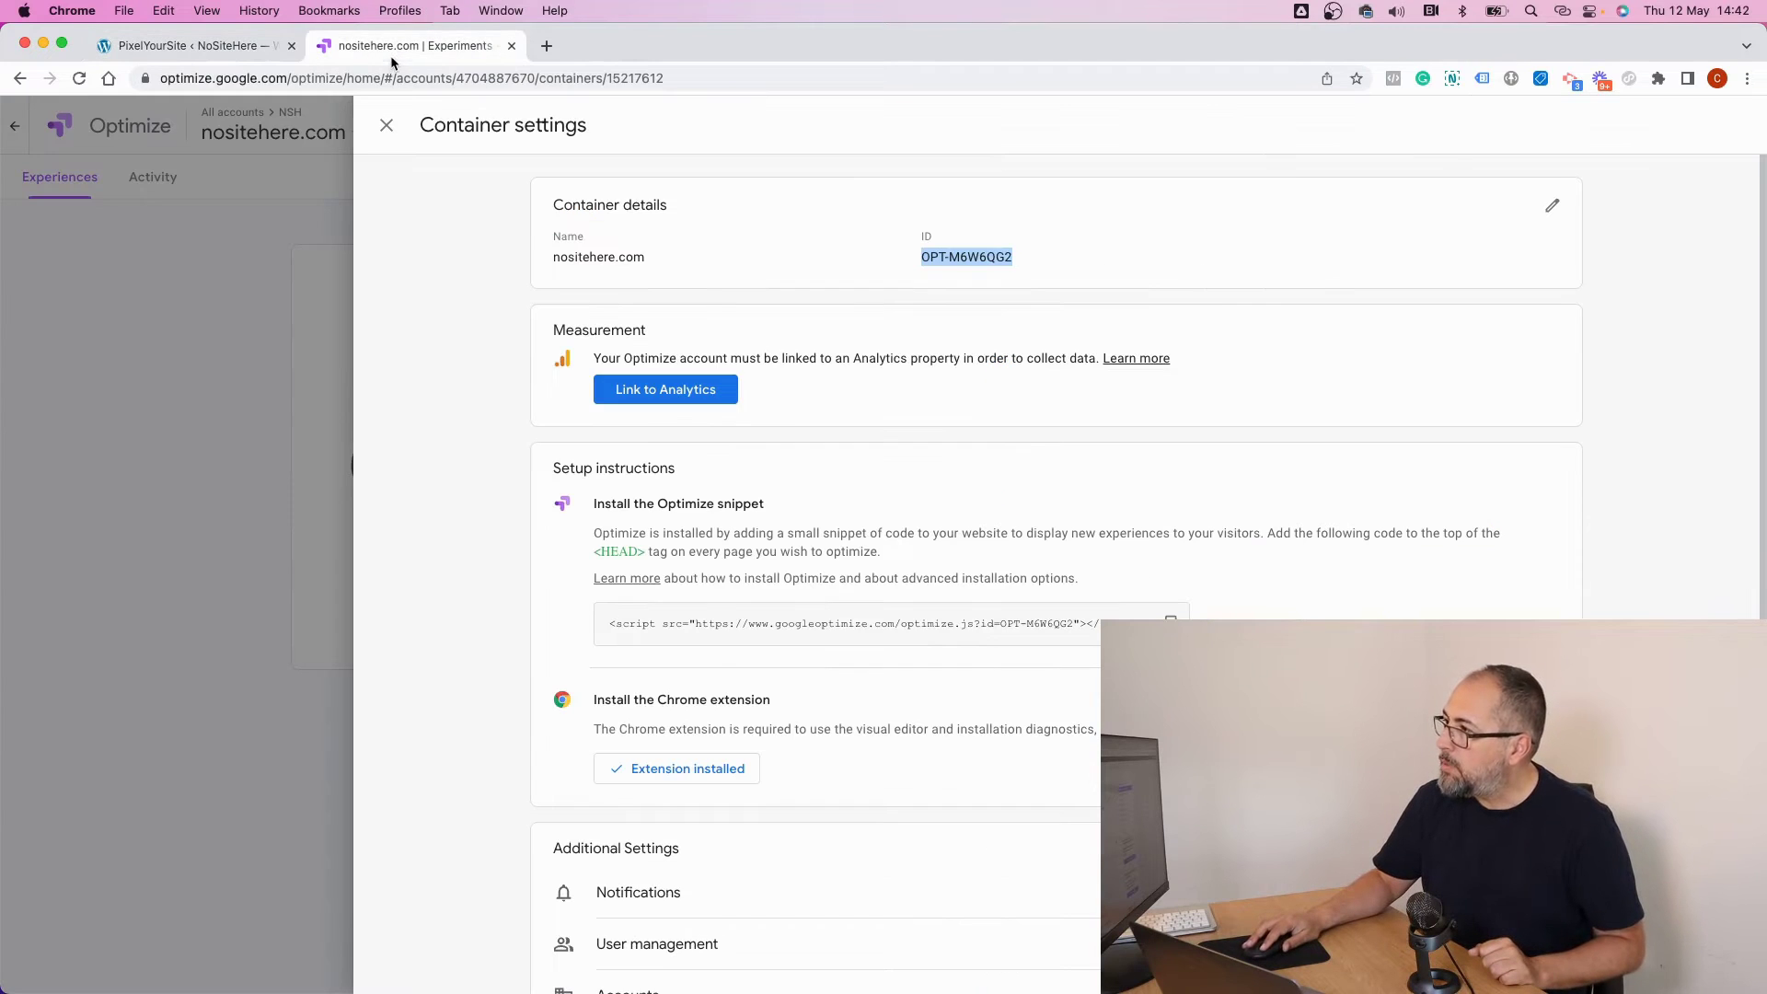
# - Start the first experience in the container and name it Test
pyautogui.click(386, 125)
pyautogui.click(962, 466)
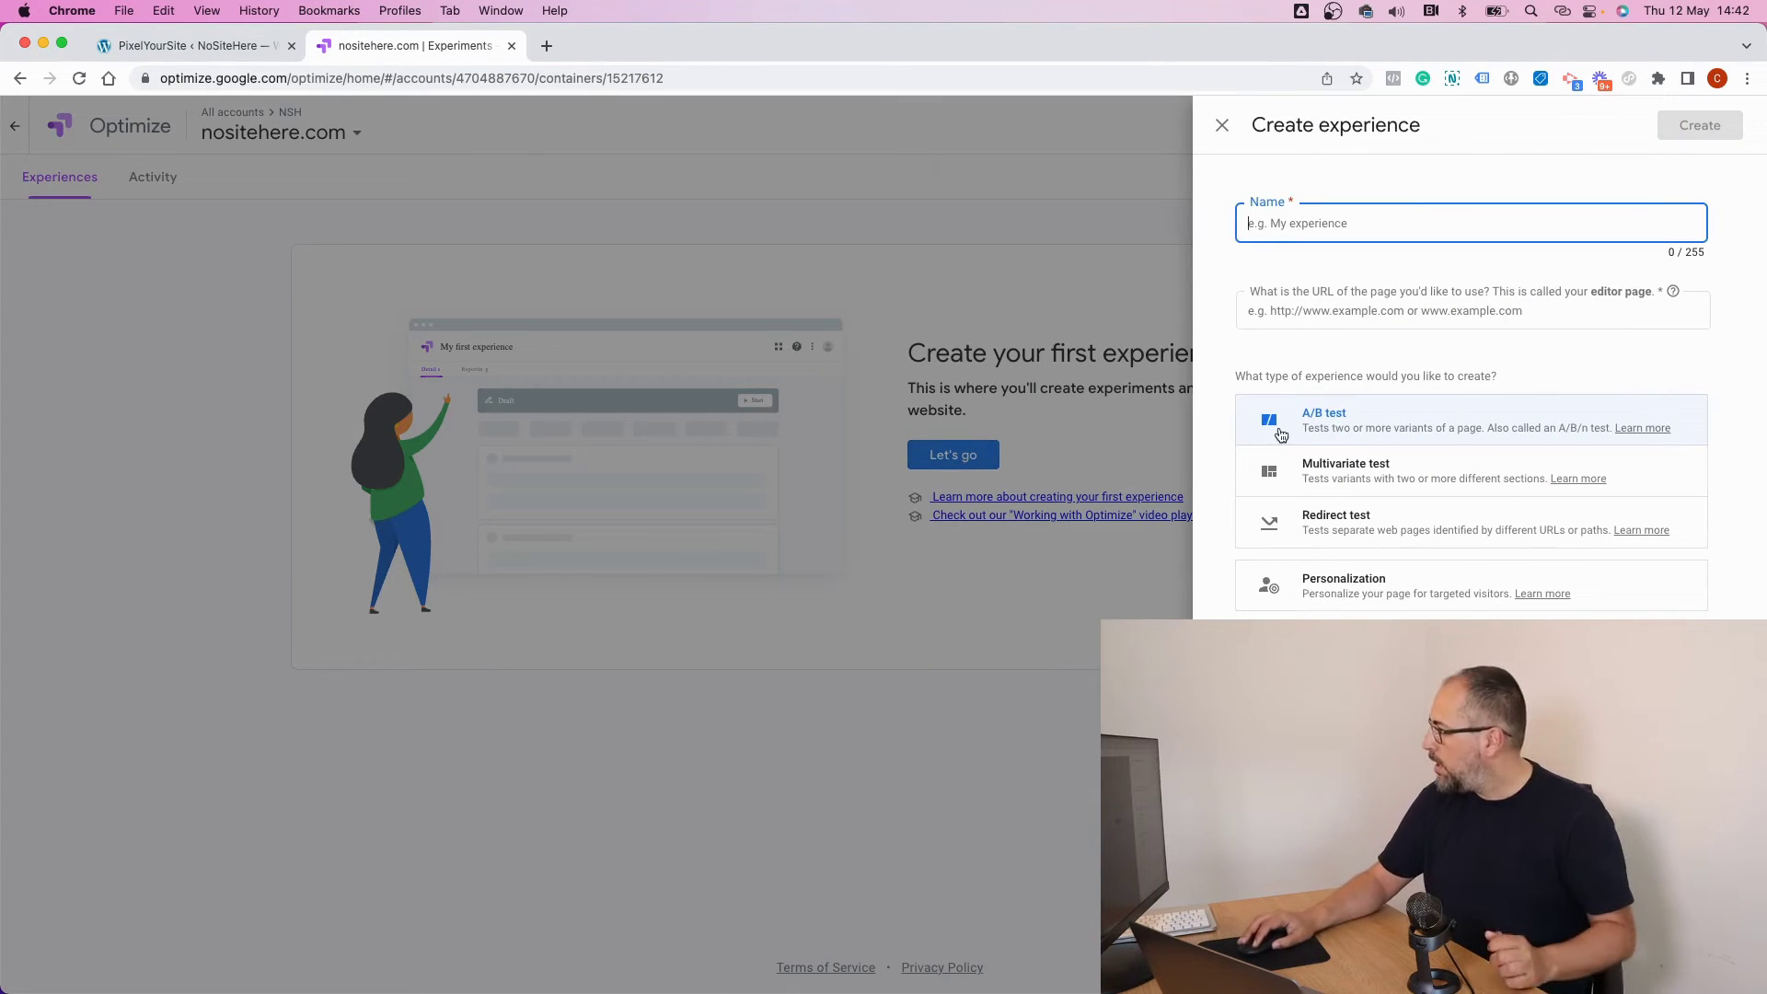
pyautogui.click(1315, 221)
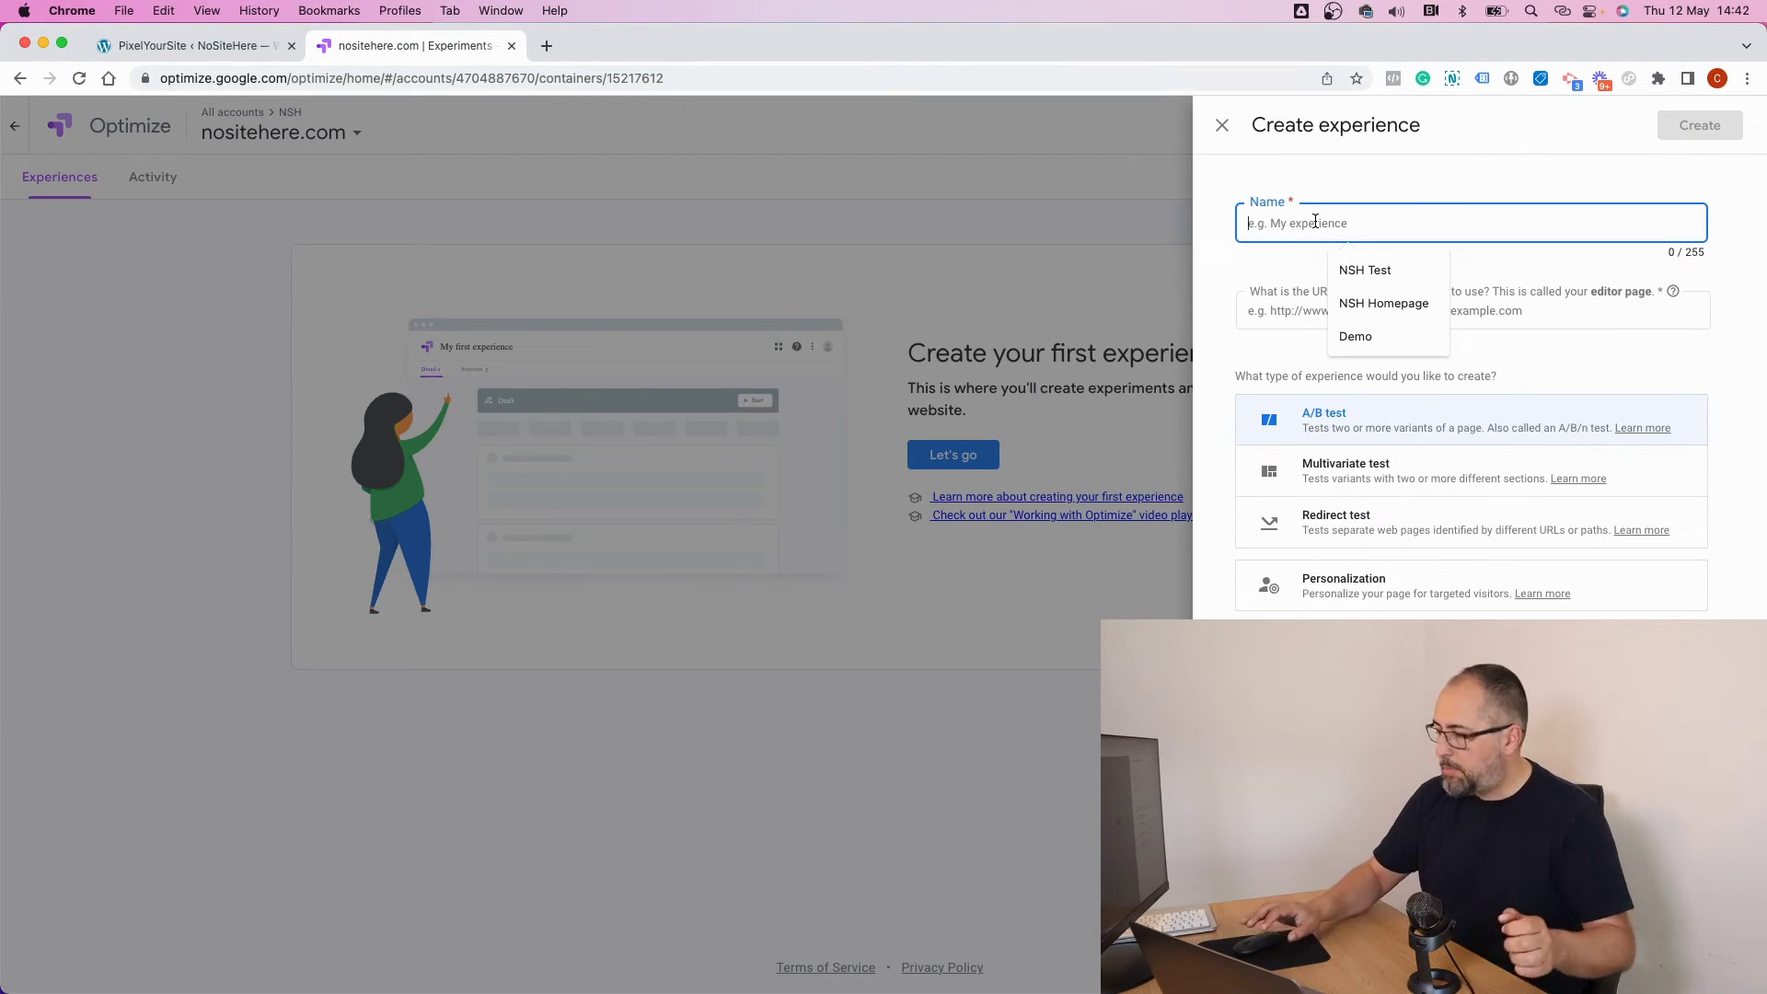
pyautogui.write('Test')
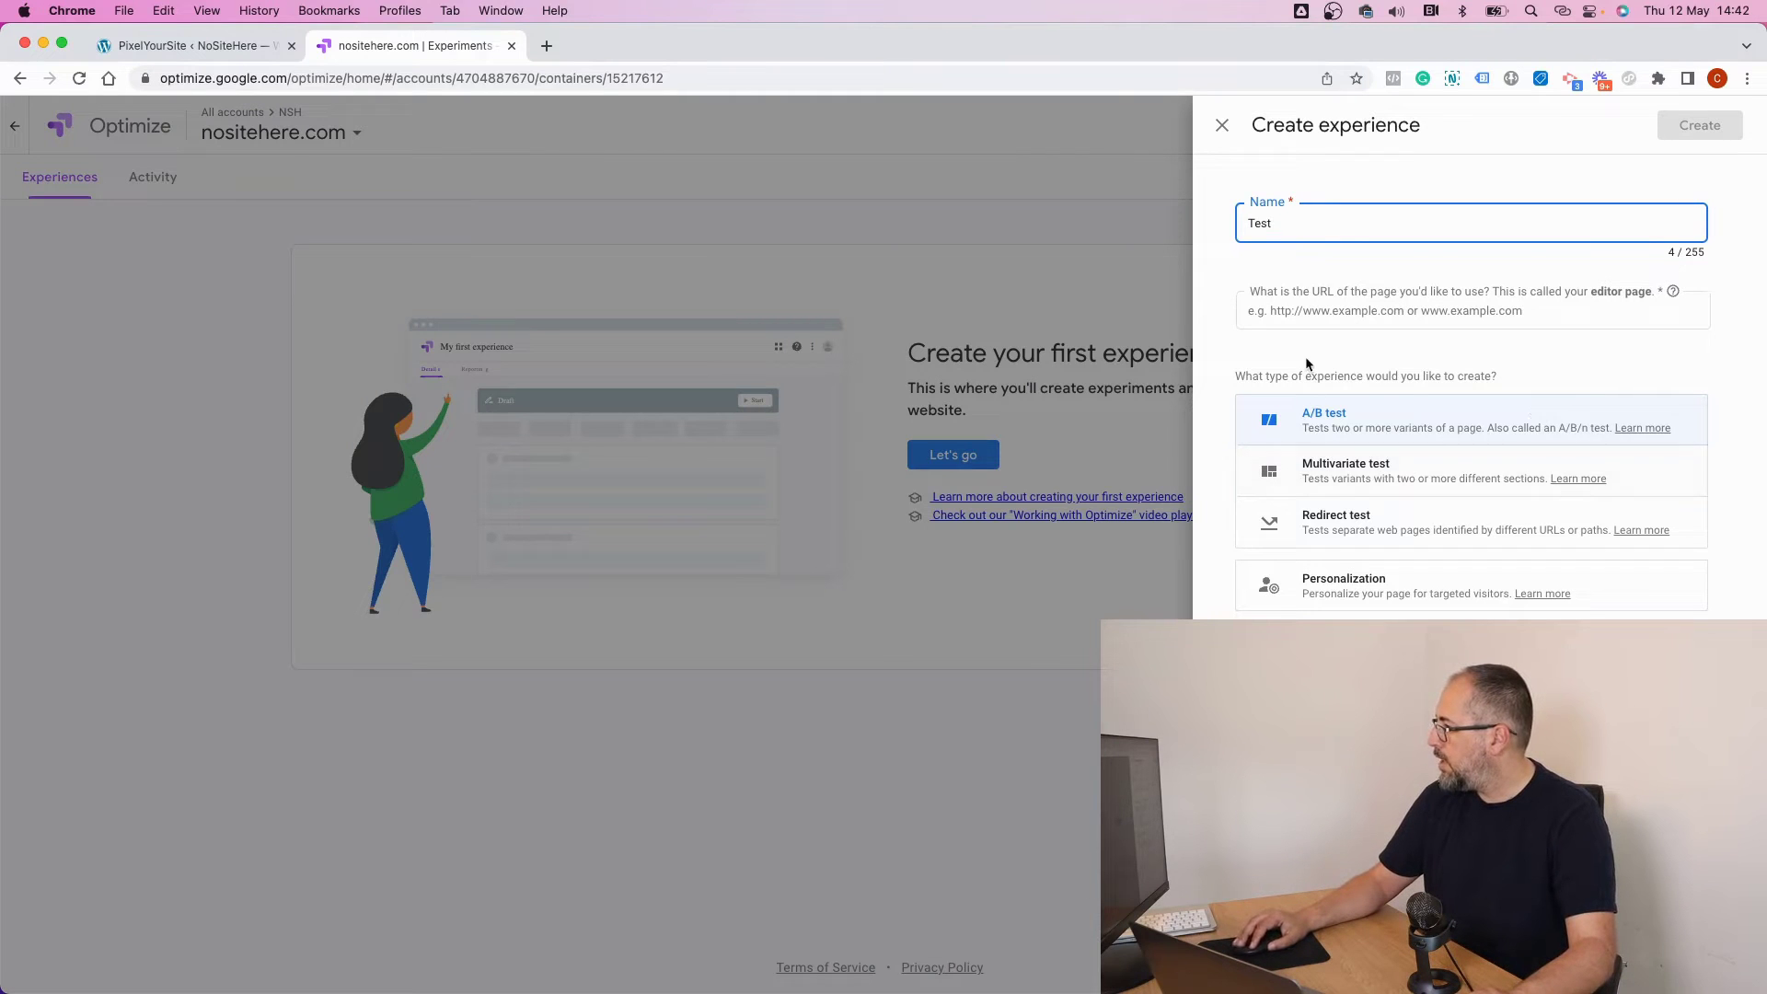
pyautogui.click(1293, 320)
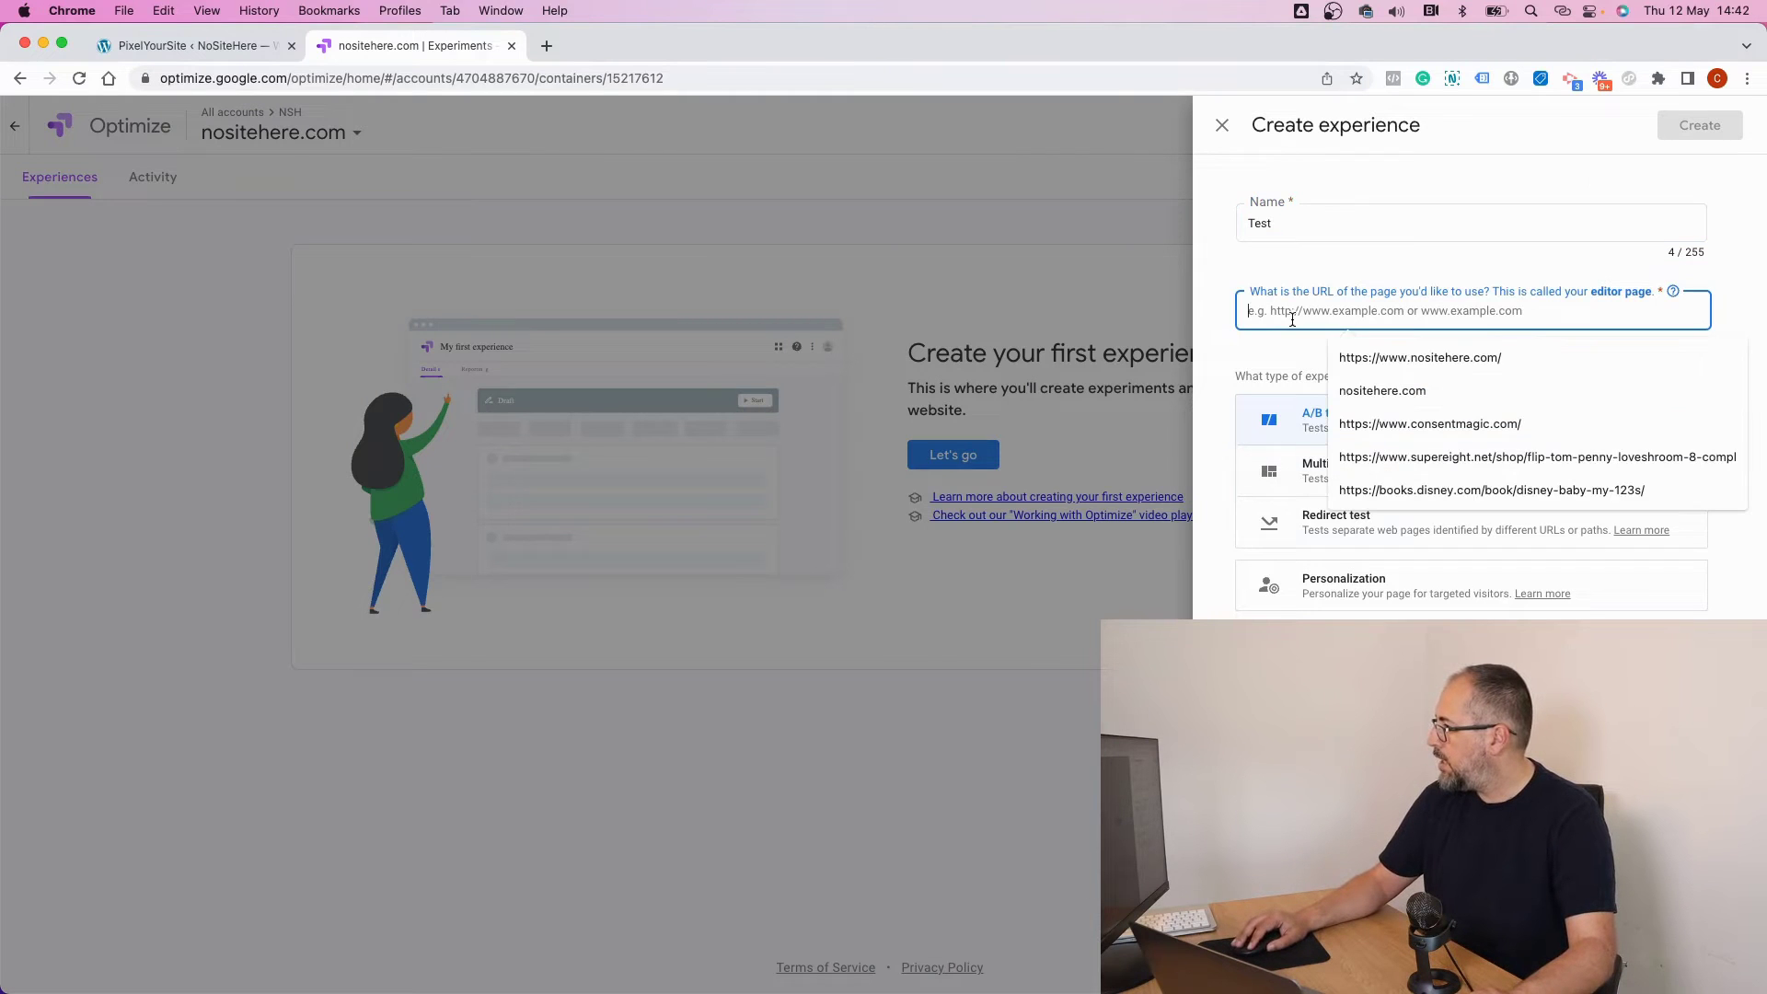
pyautogui.click(195, 46)
pyautogui.rightClick(117, 114)
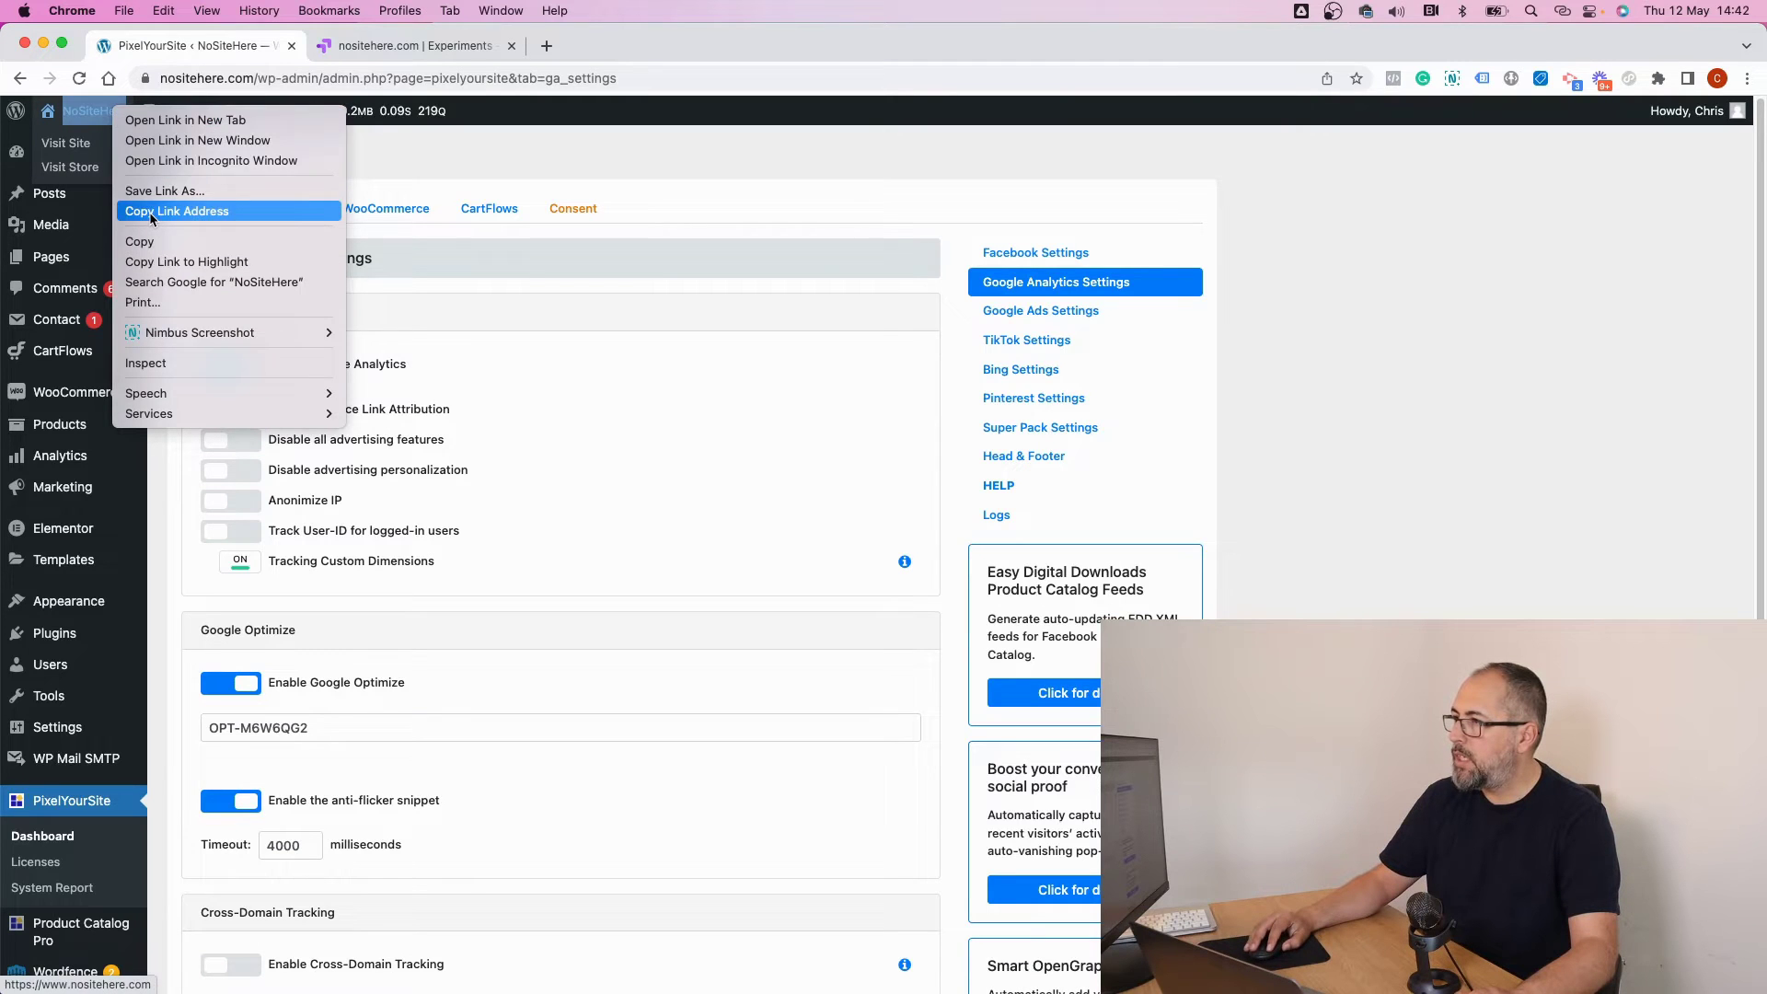
pyautogui.click(149, 211)
pyautogui.rightClick(89, 112)
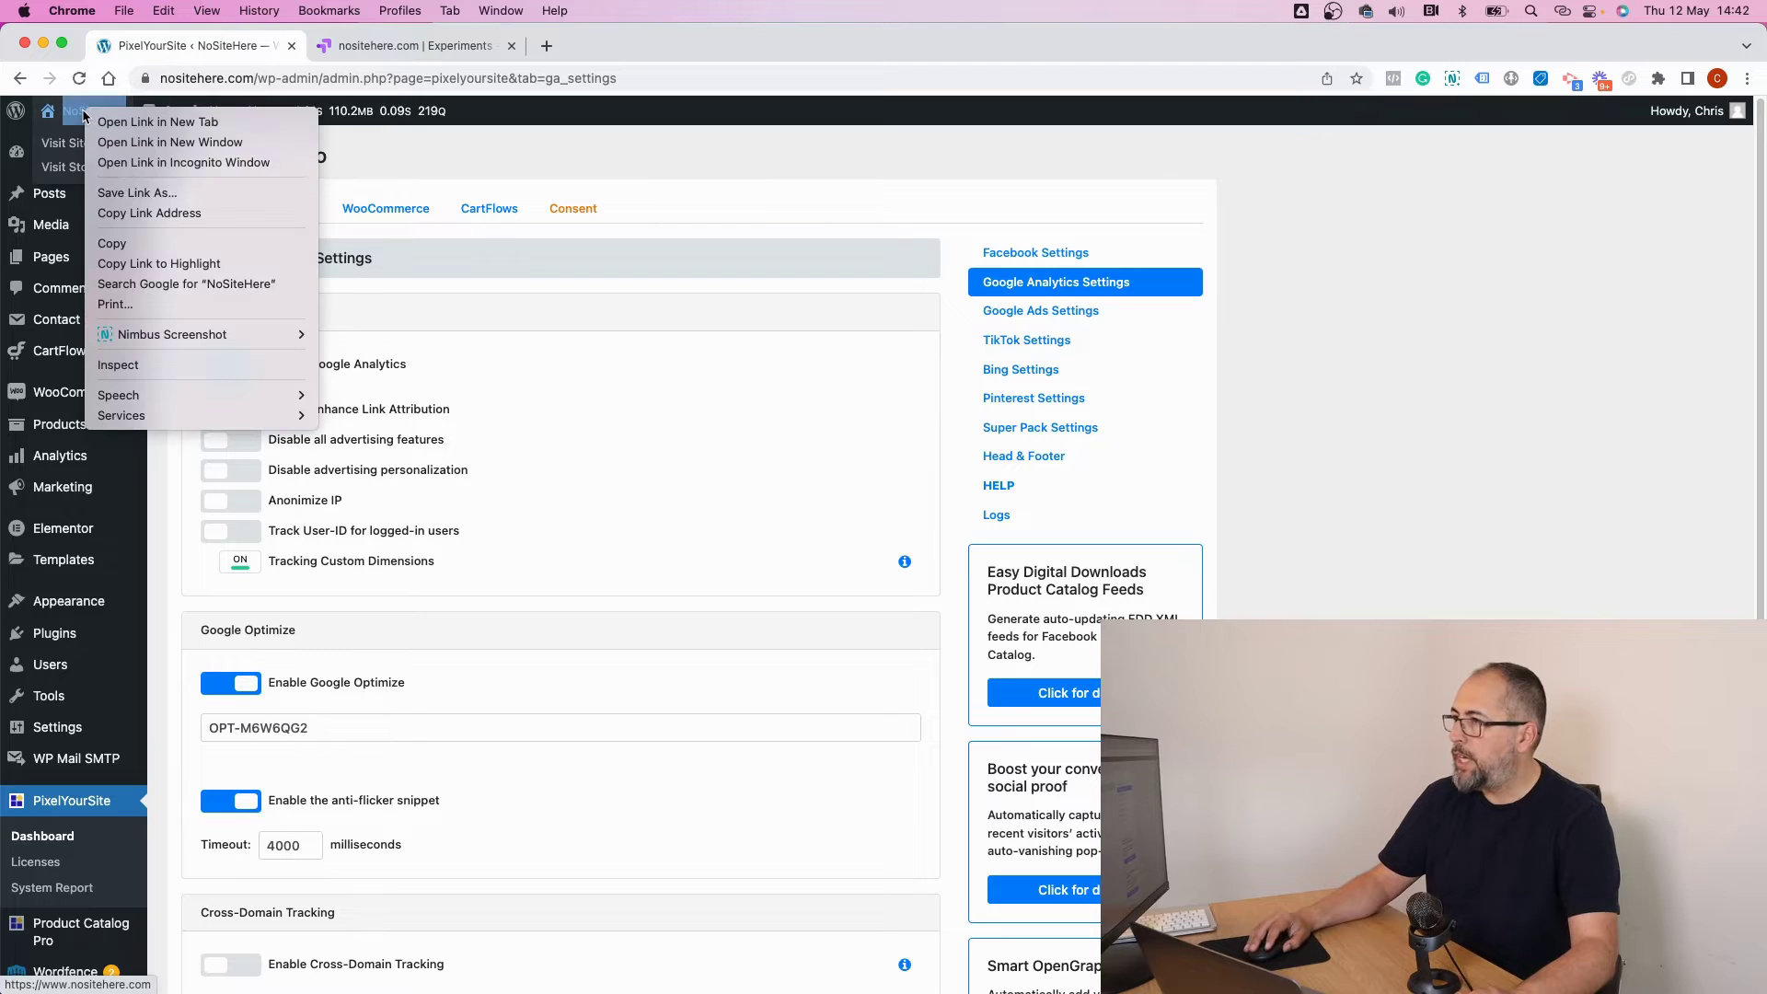
pyautogui.click(150, 212)
pyautogui.click(361, 46)
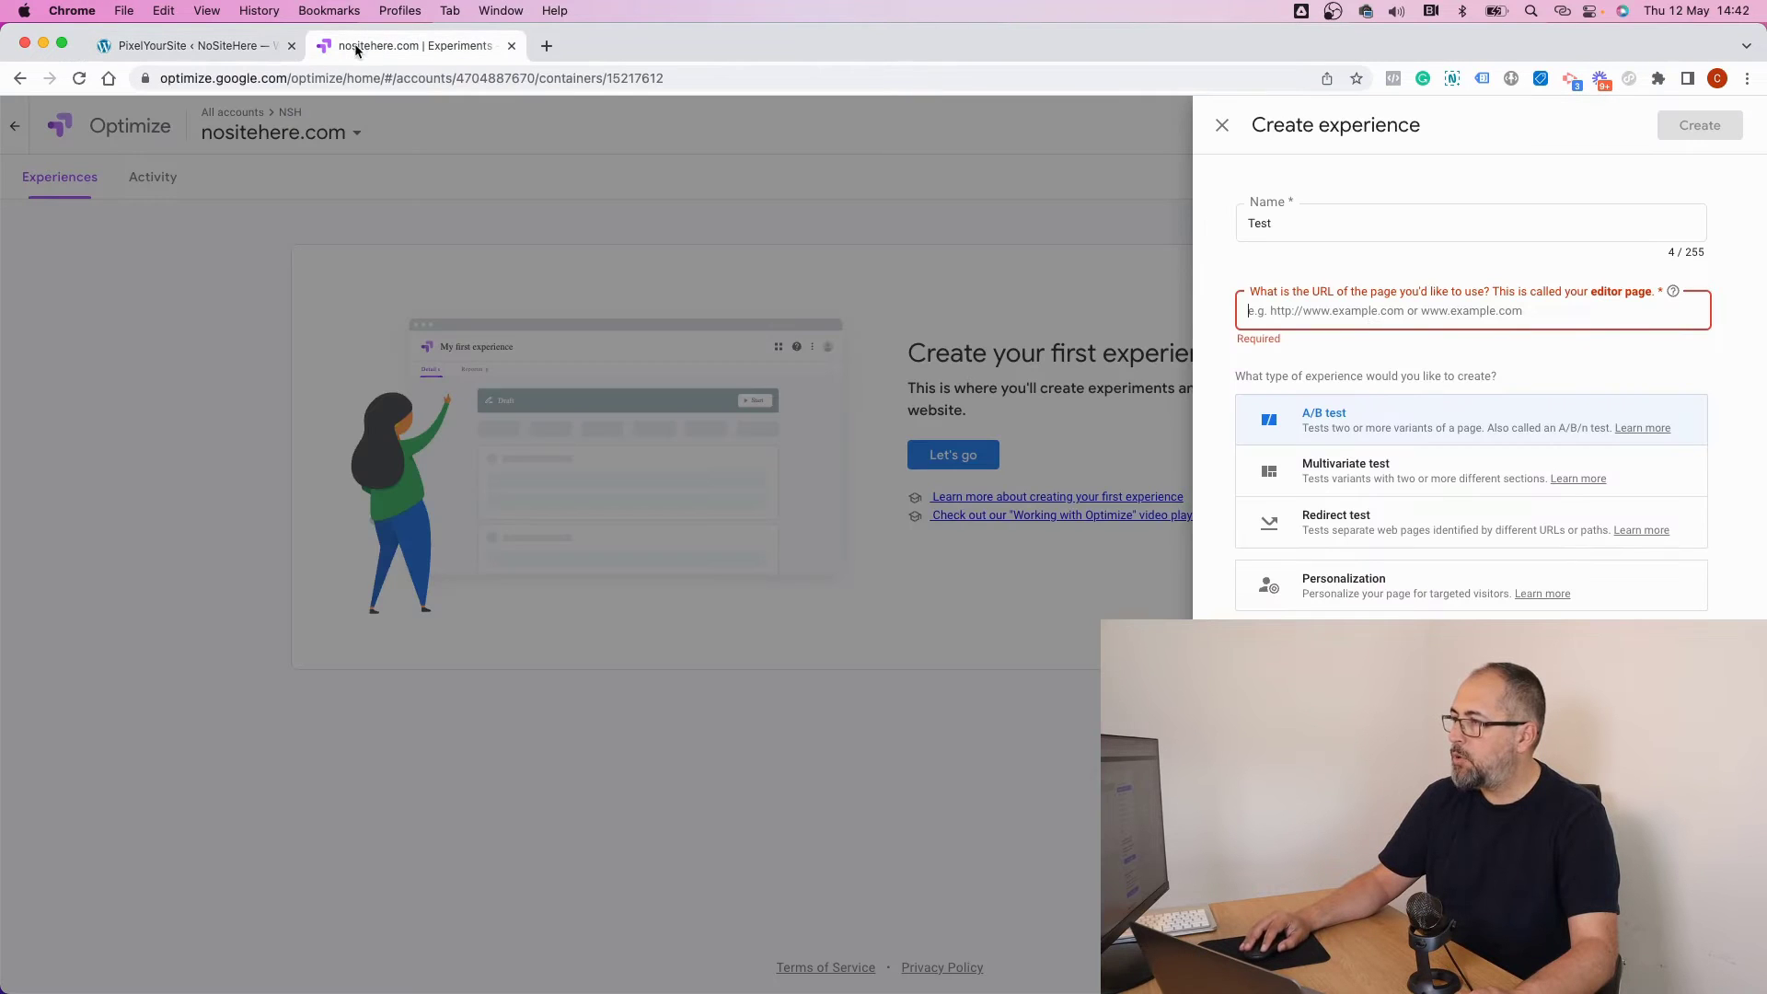
pyautogui.rightClick(1368, 321)
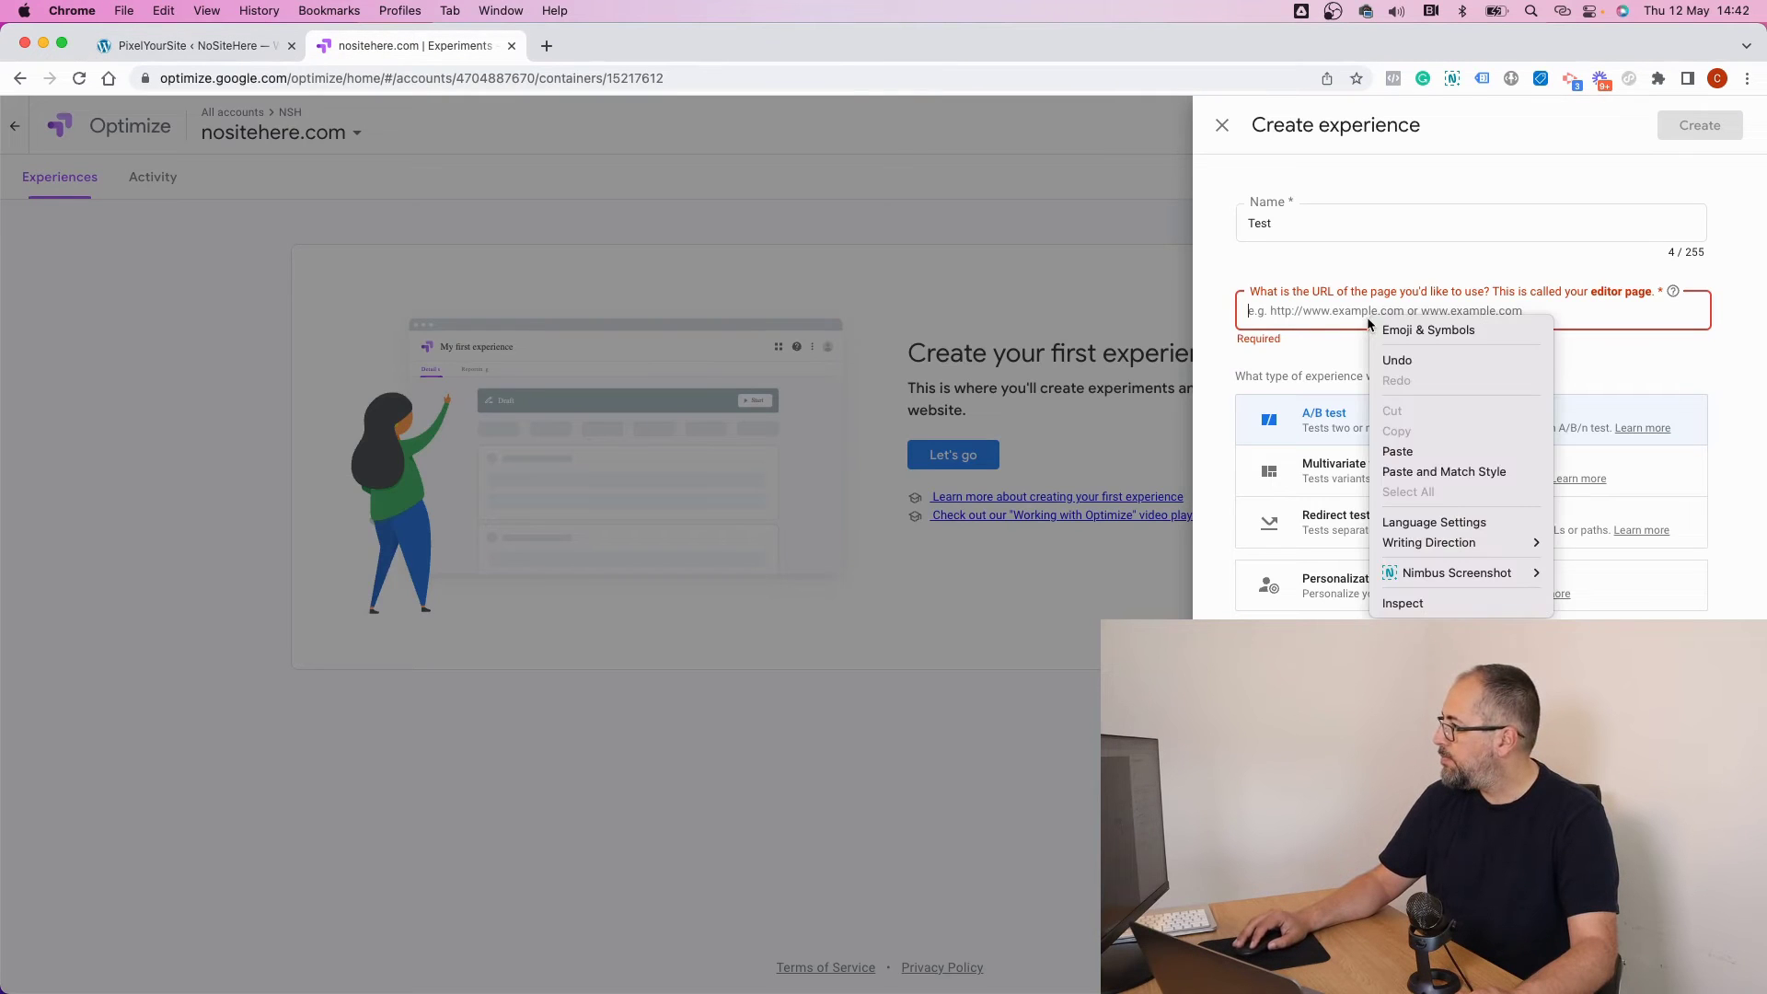
pyautogui.click(1397, 451)
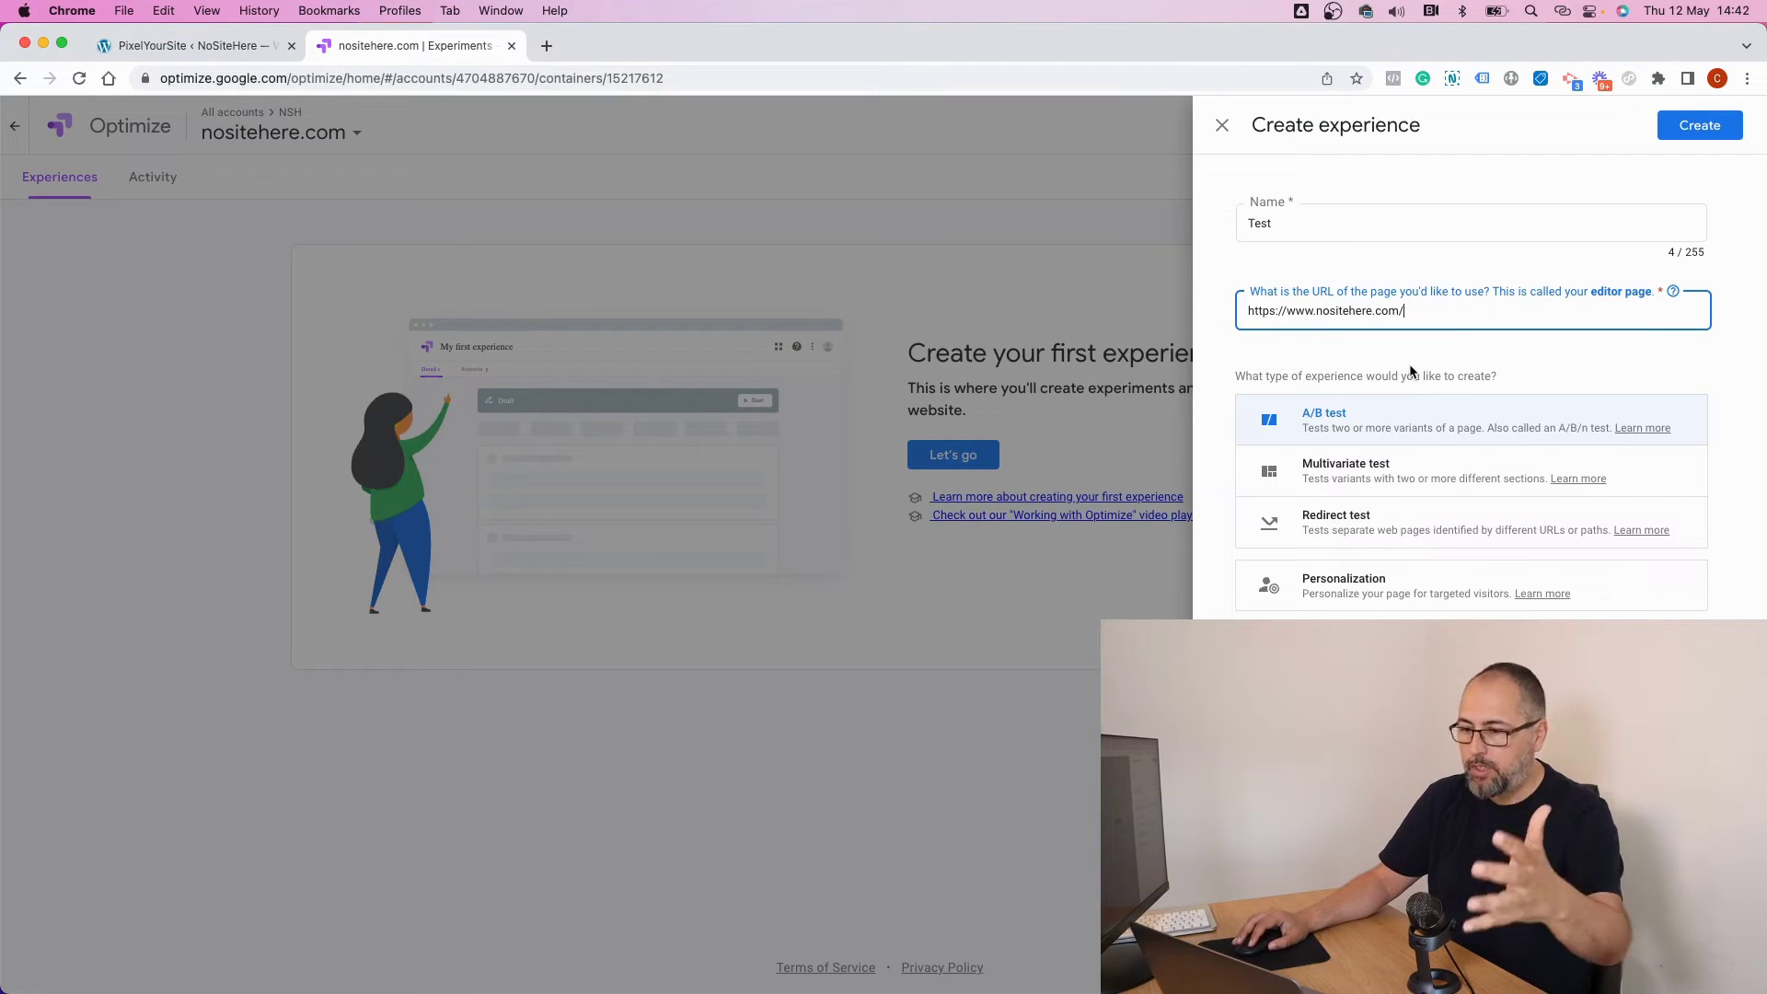
# - Create the Test A/B experience and look over its draft details
pyautogui.click(1710, 126)
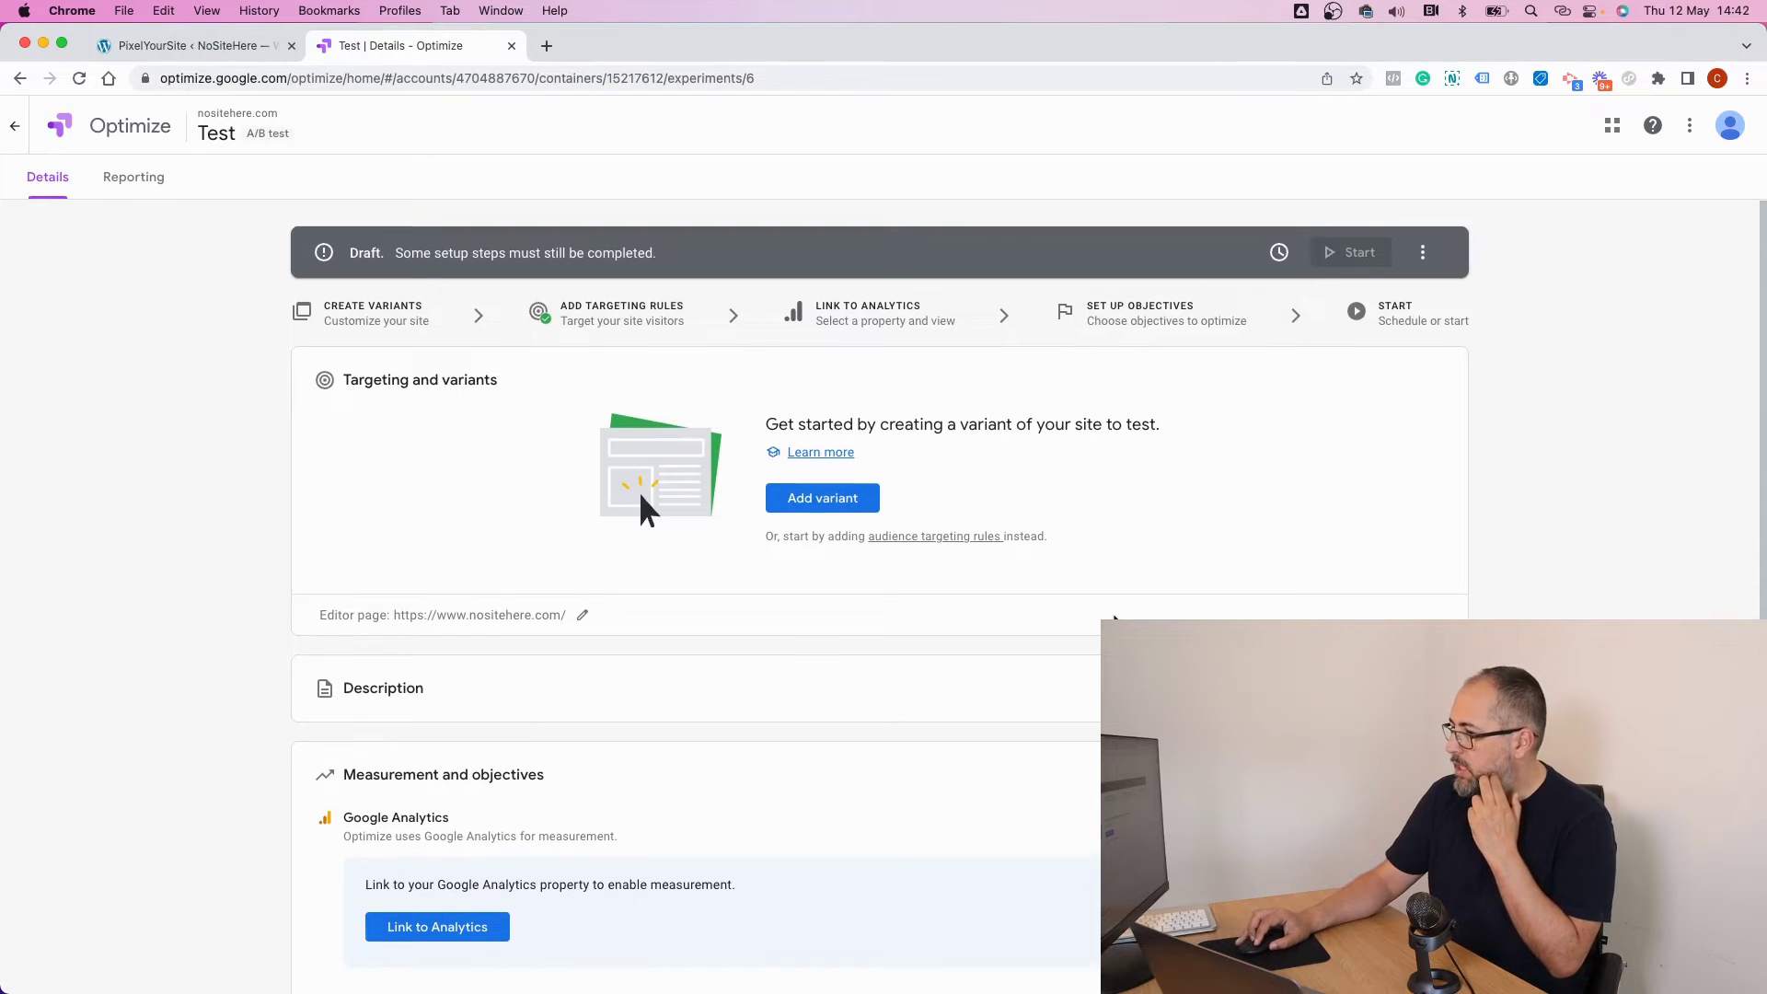
pyautogui.scroll(-6, 1114, 620)
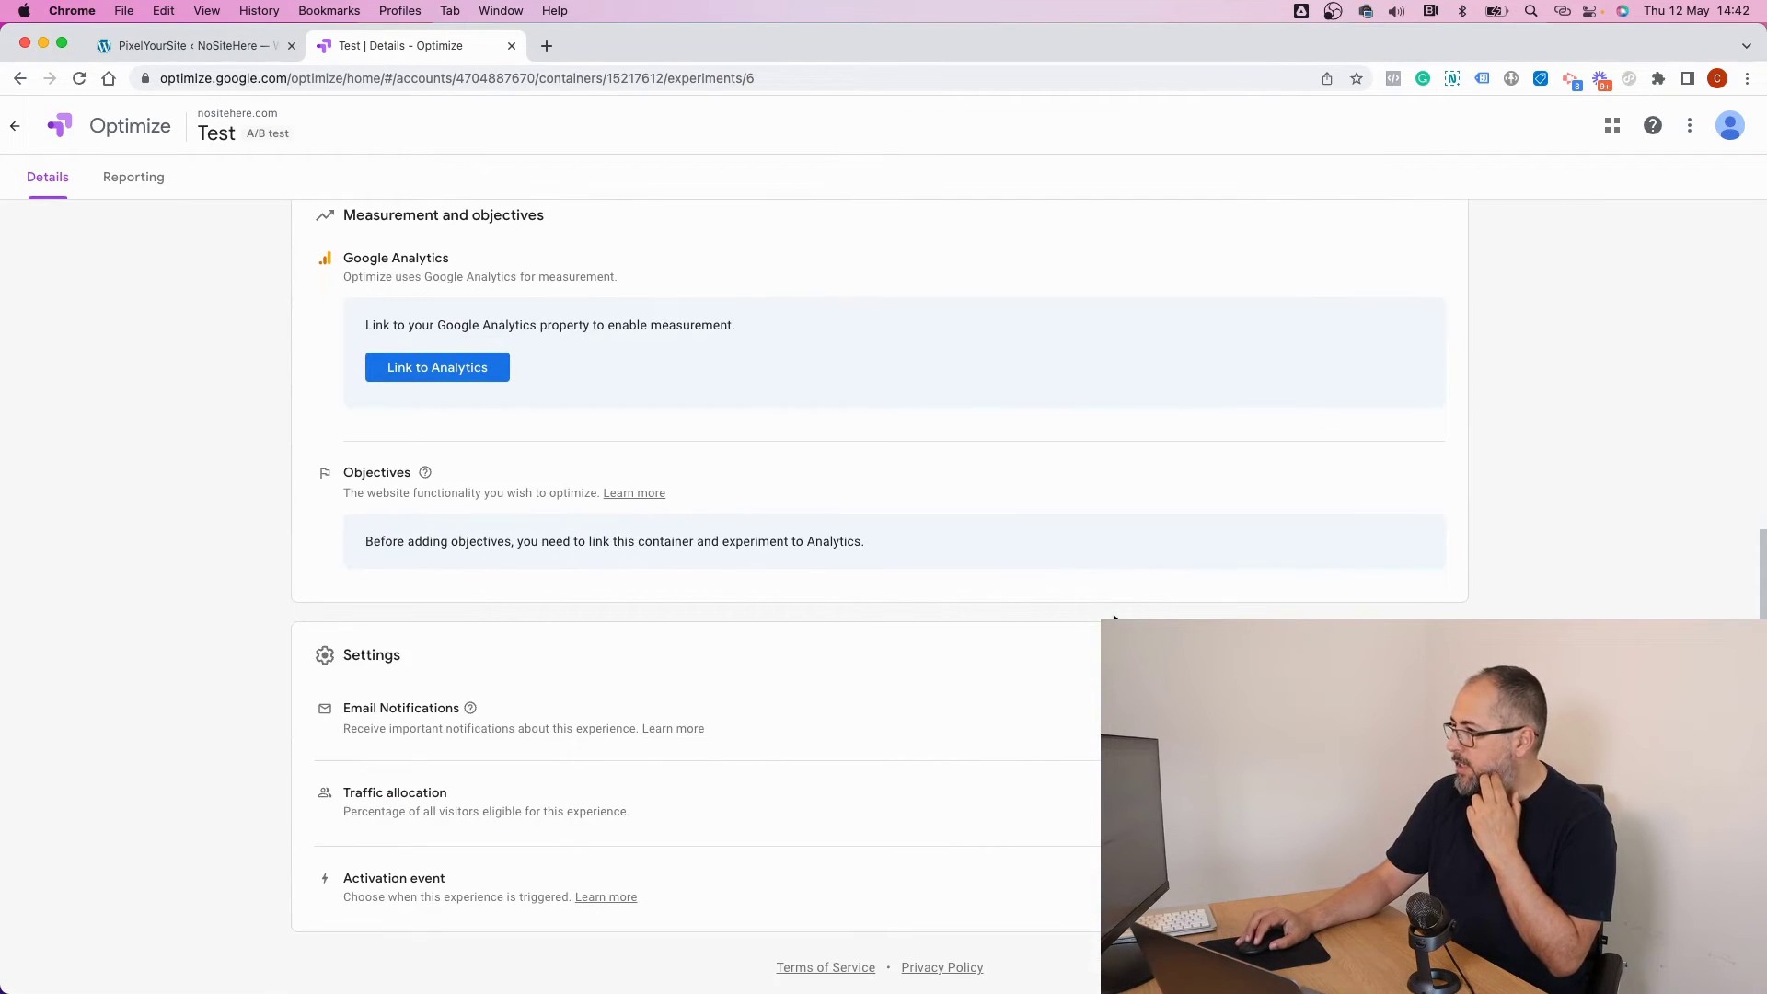
# - Link Test to the NoSiteHere Analytics property with the NoSiteHere Universal Testing stream
pyautogui.scroll(3, 1114, 620)
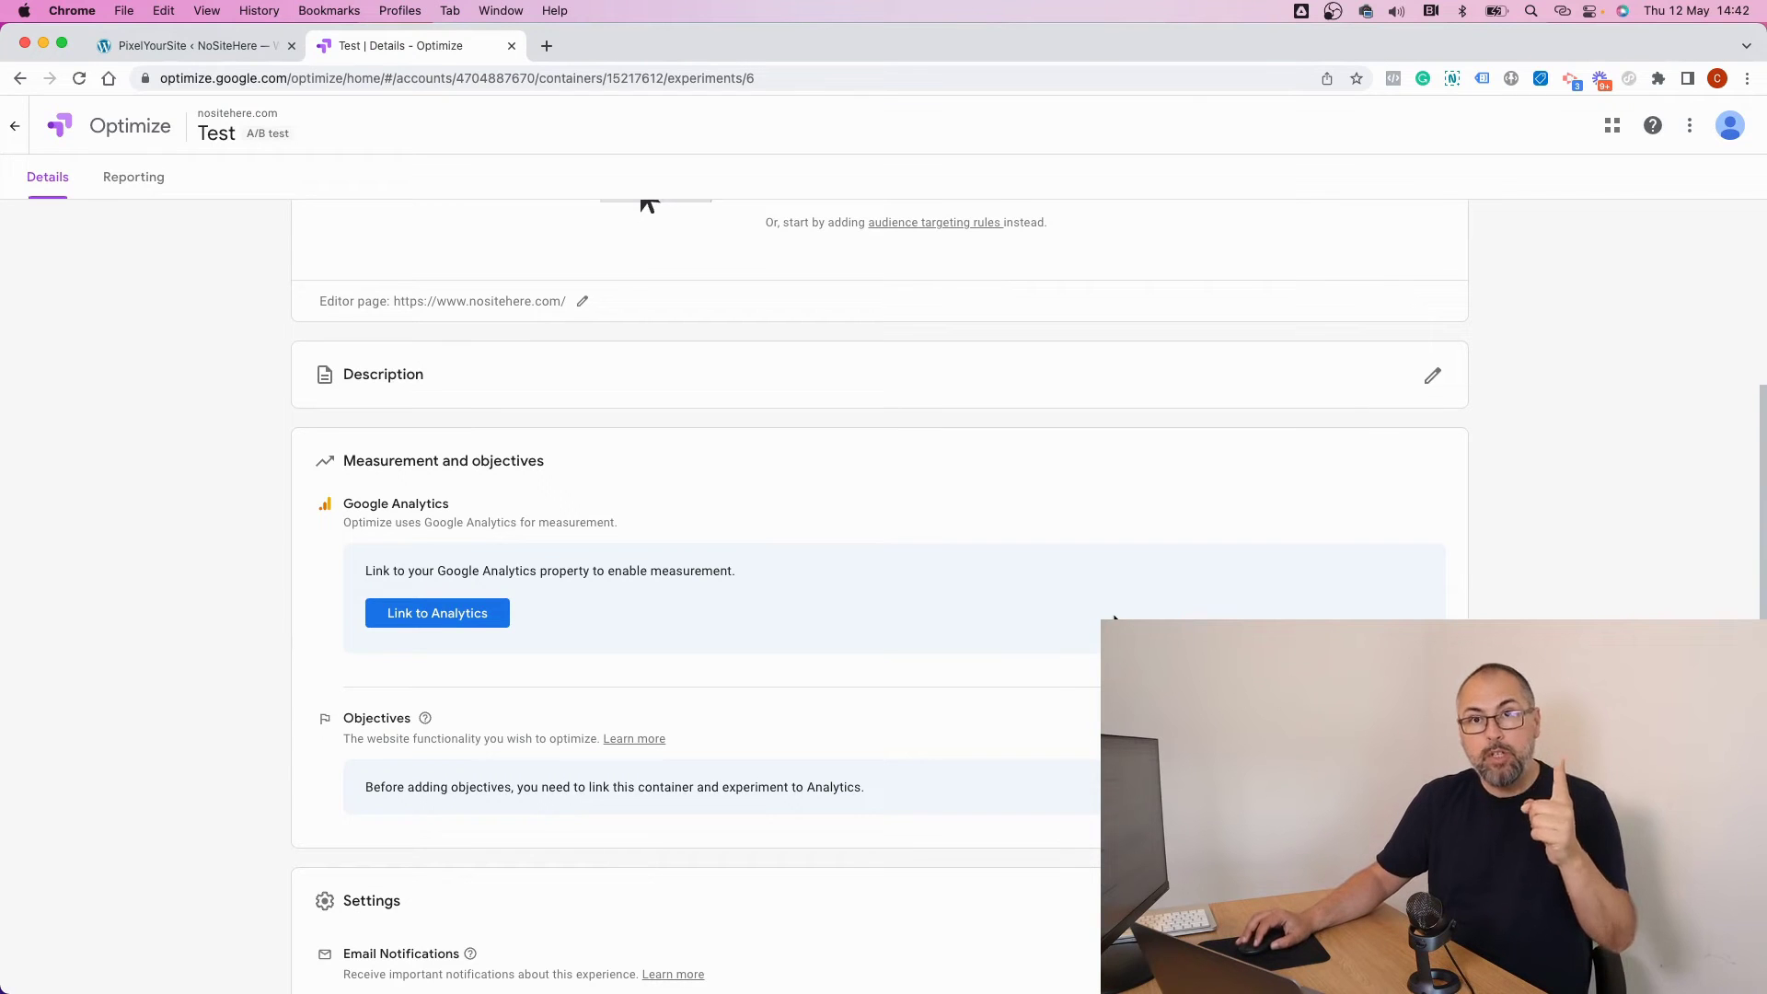
pyautogui.click(444, 609)
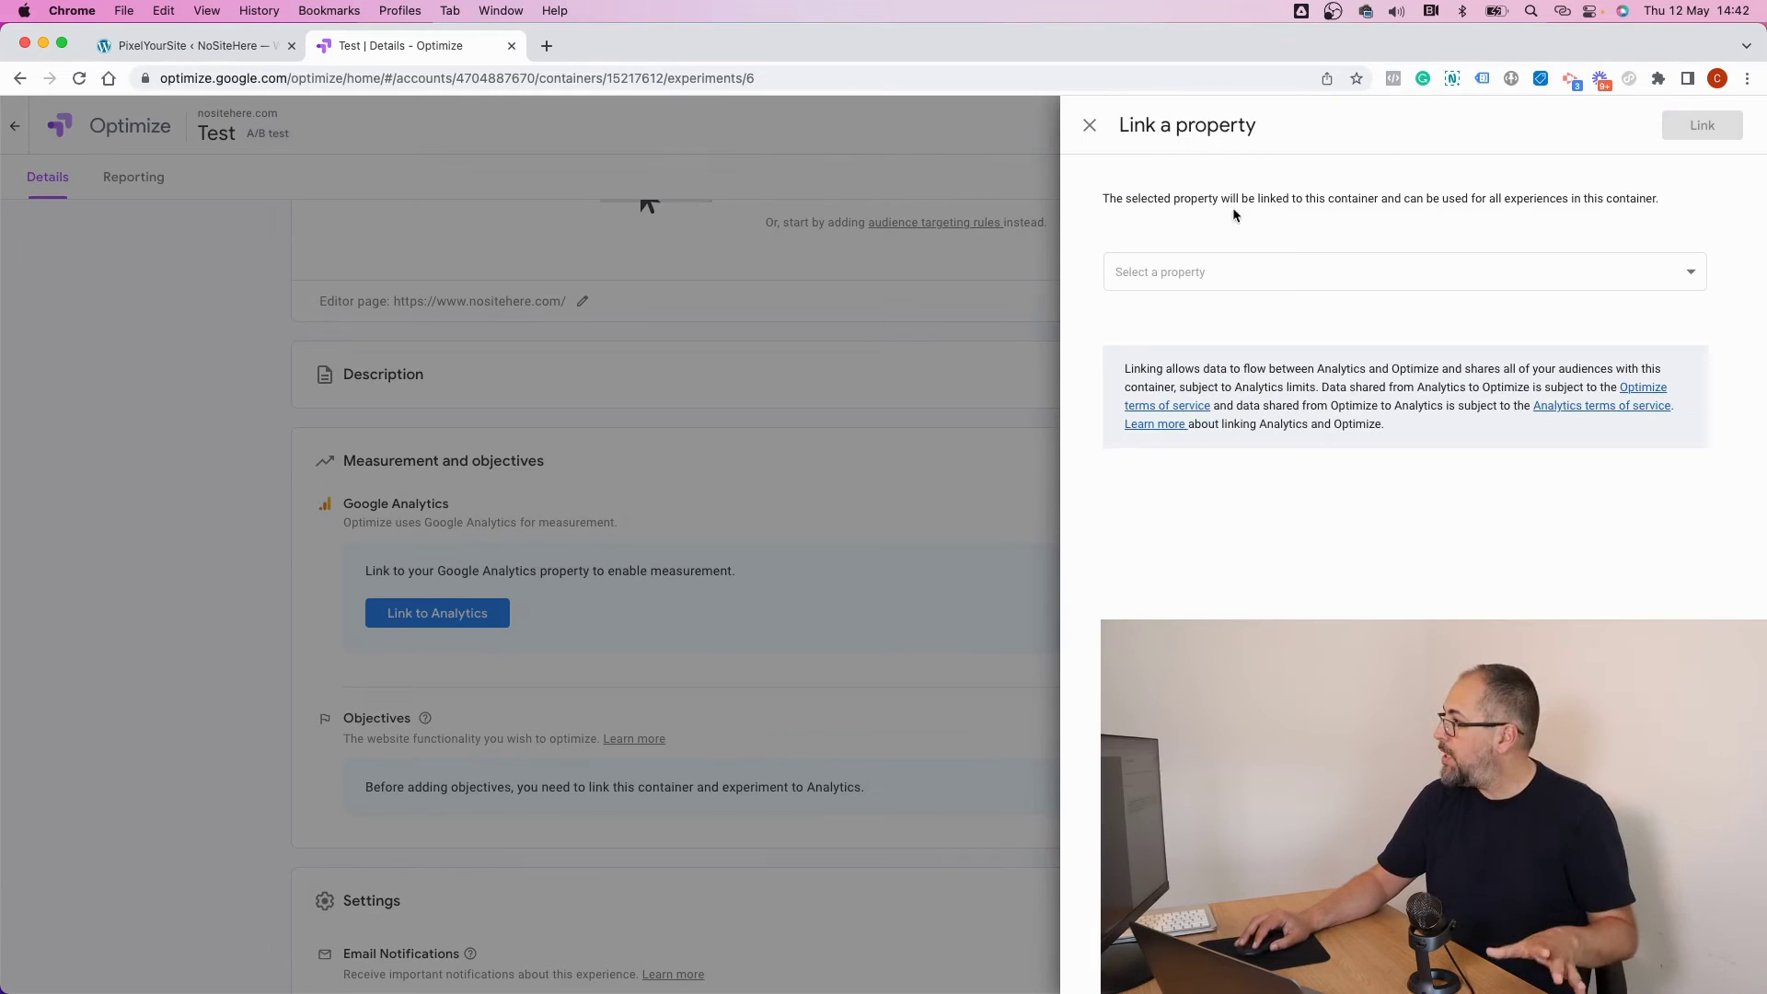
pyautogui.click(1295, 274)
pyautogui.click(1405, 388)
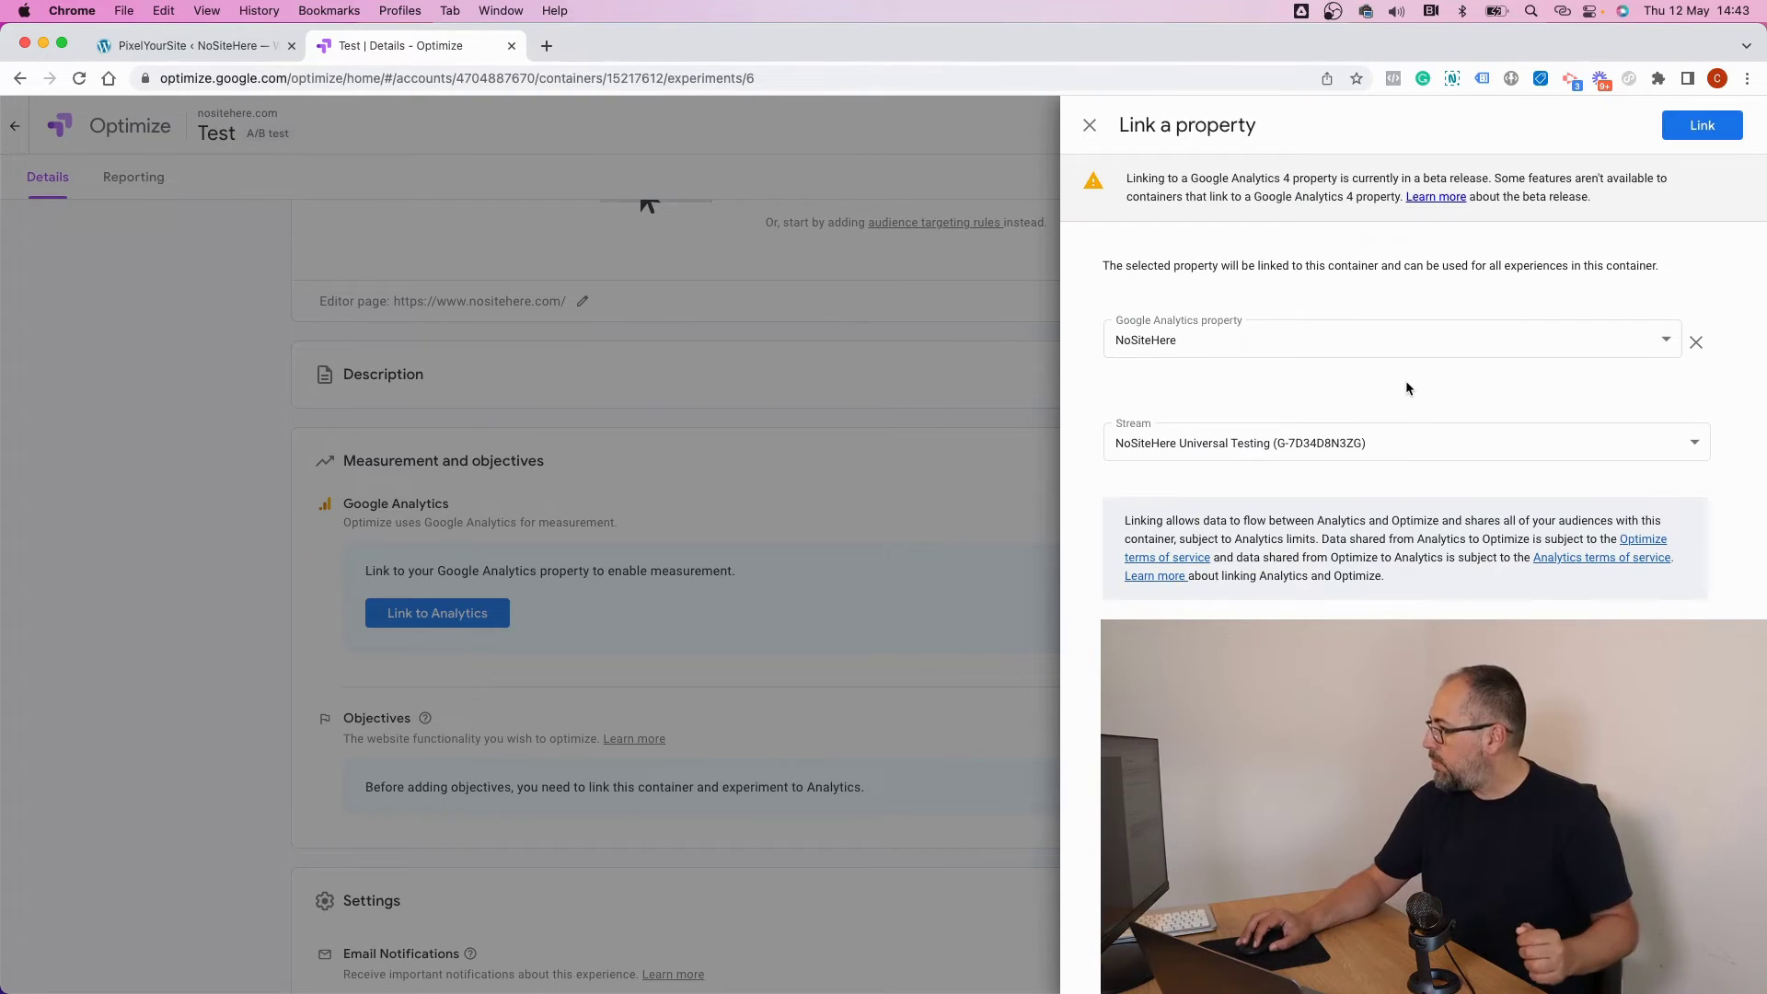
pyautogui.click(1680, 138)
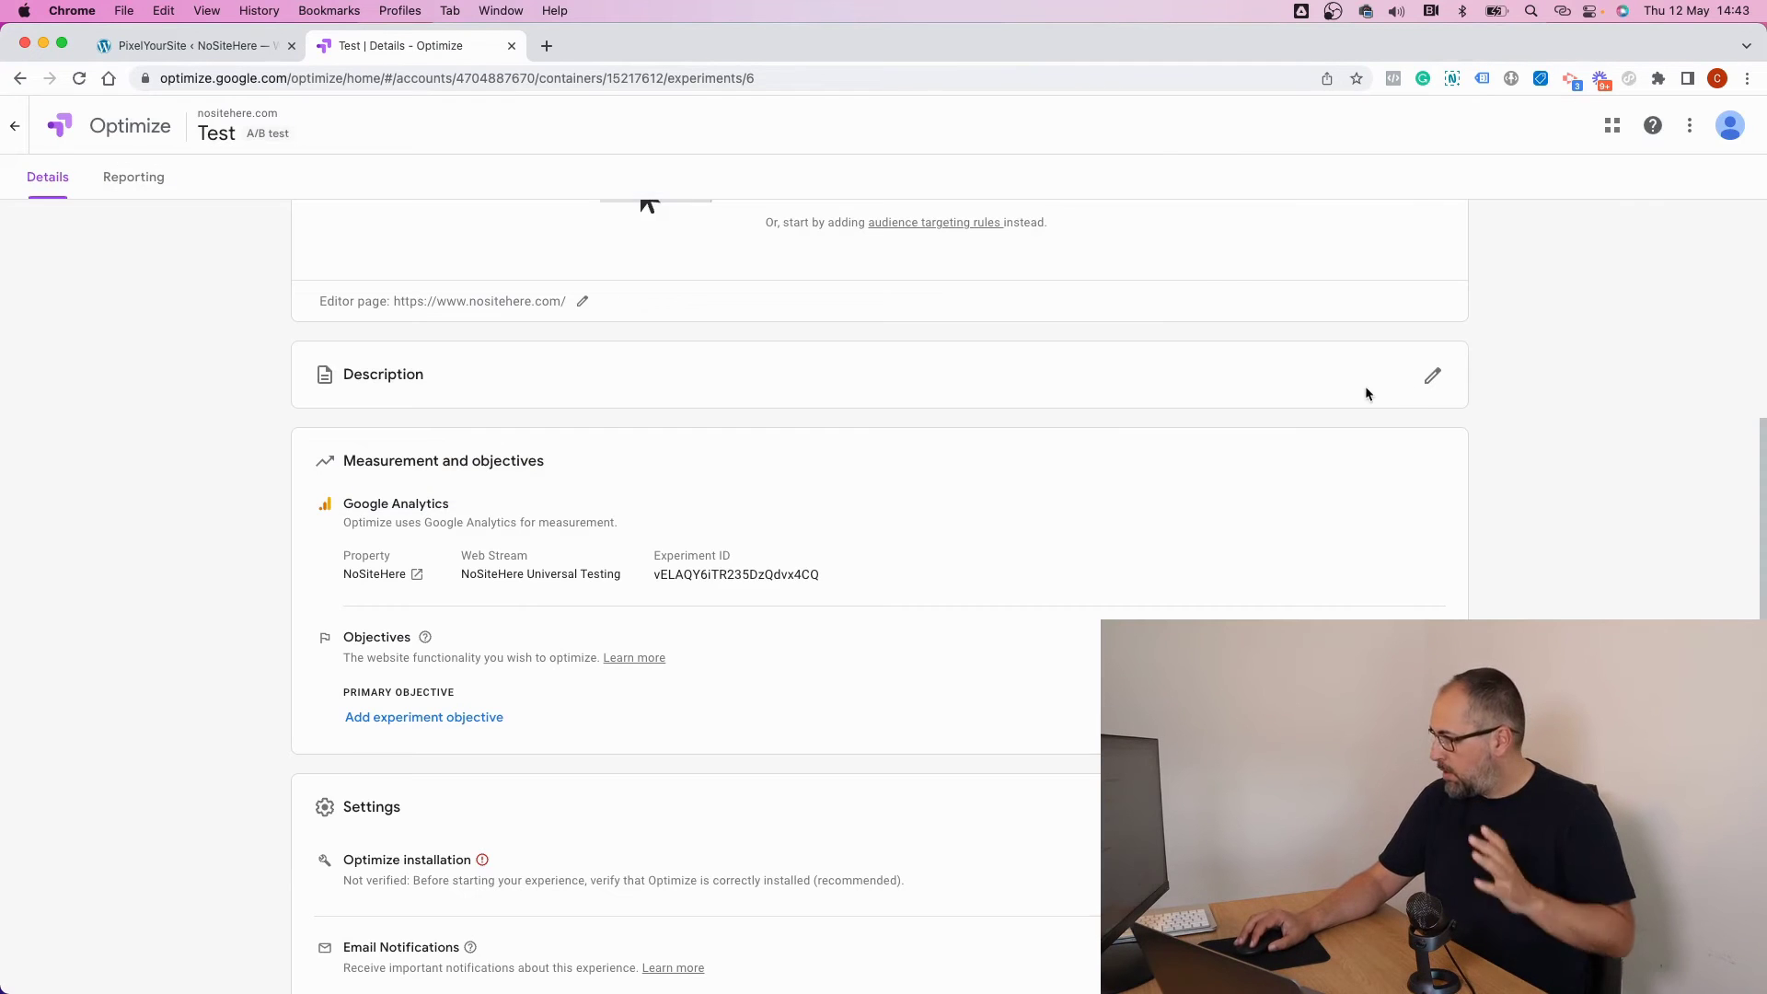
# - Run the Optimize installation check for the nositehere.com homepage
pyautogui.scroll(-3, 990, 465)
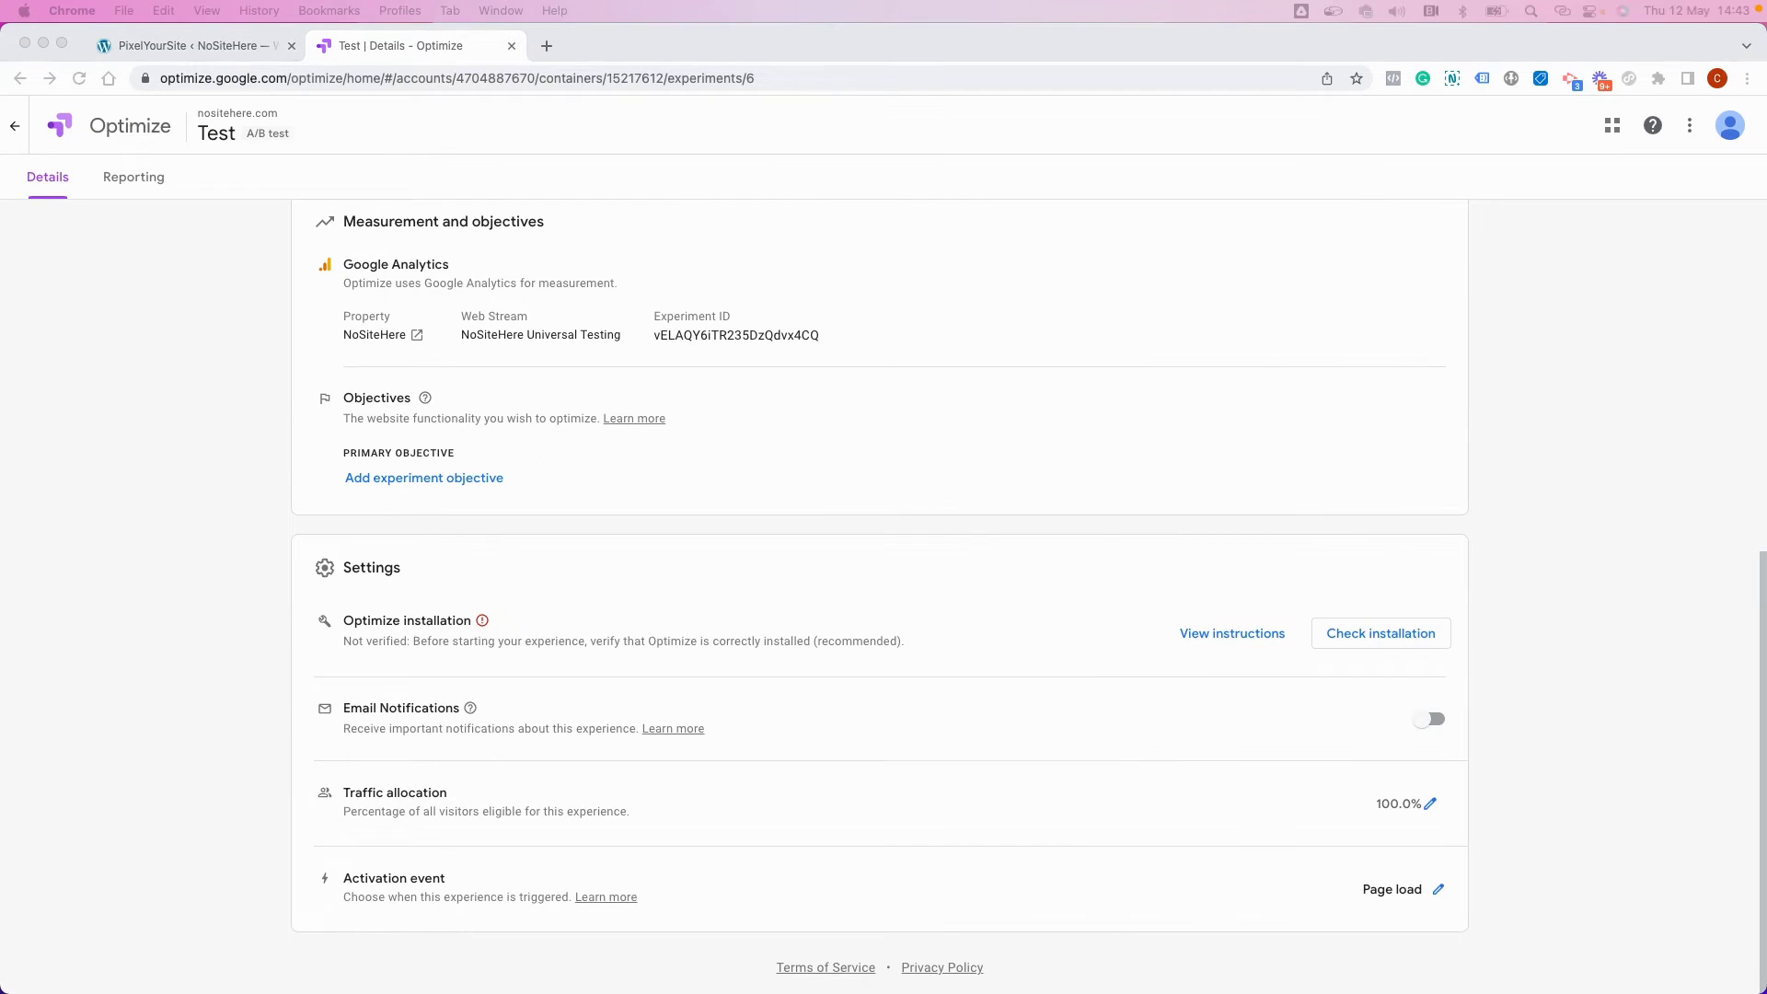
pyautogui.click(1106, 598)
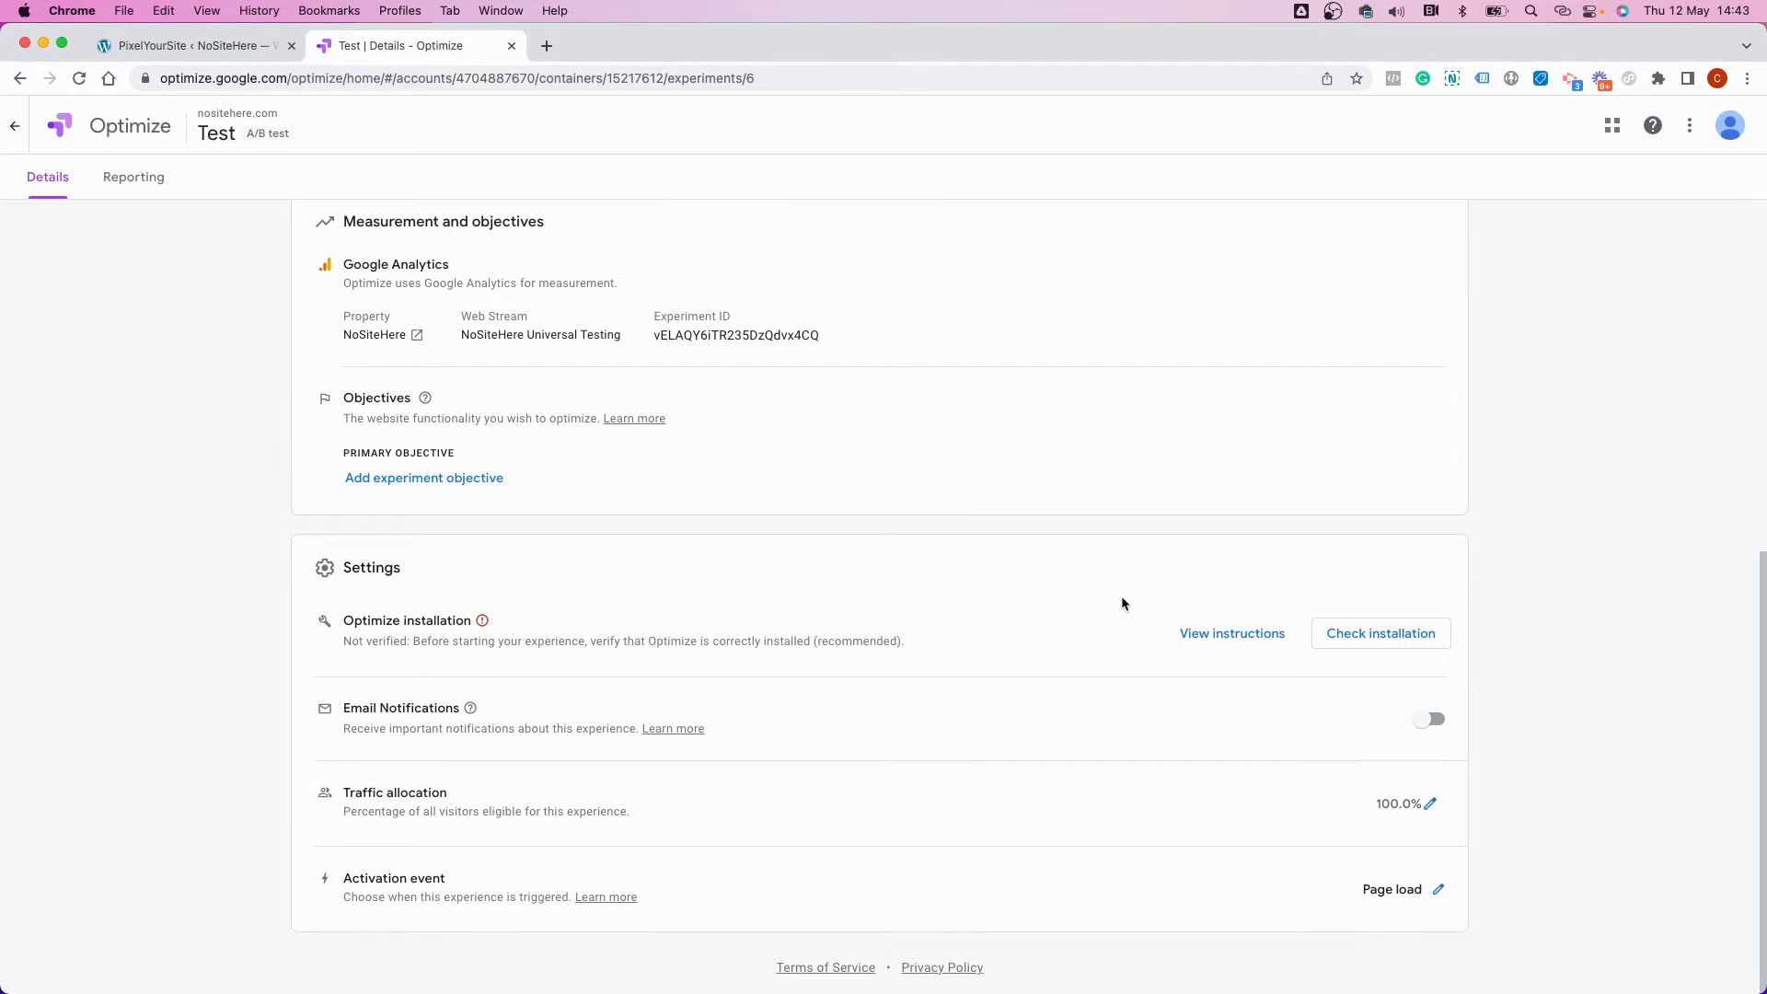
pyautogui.click(1363, 647)
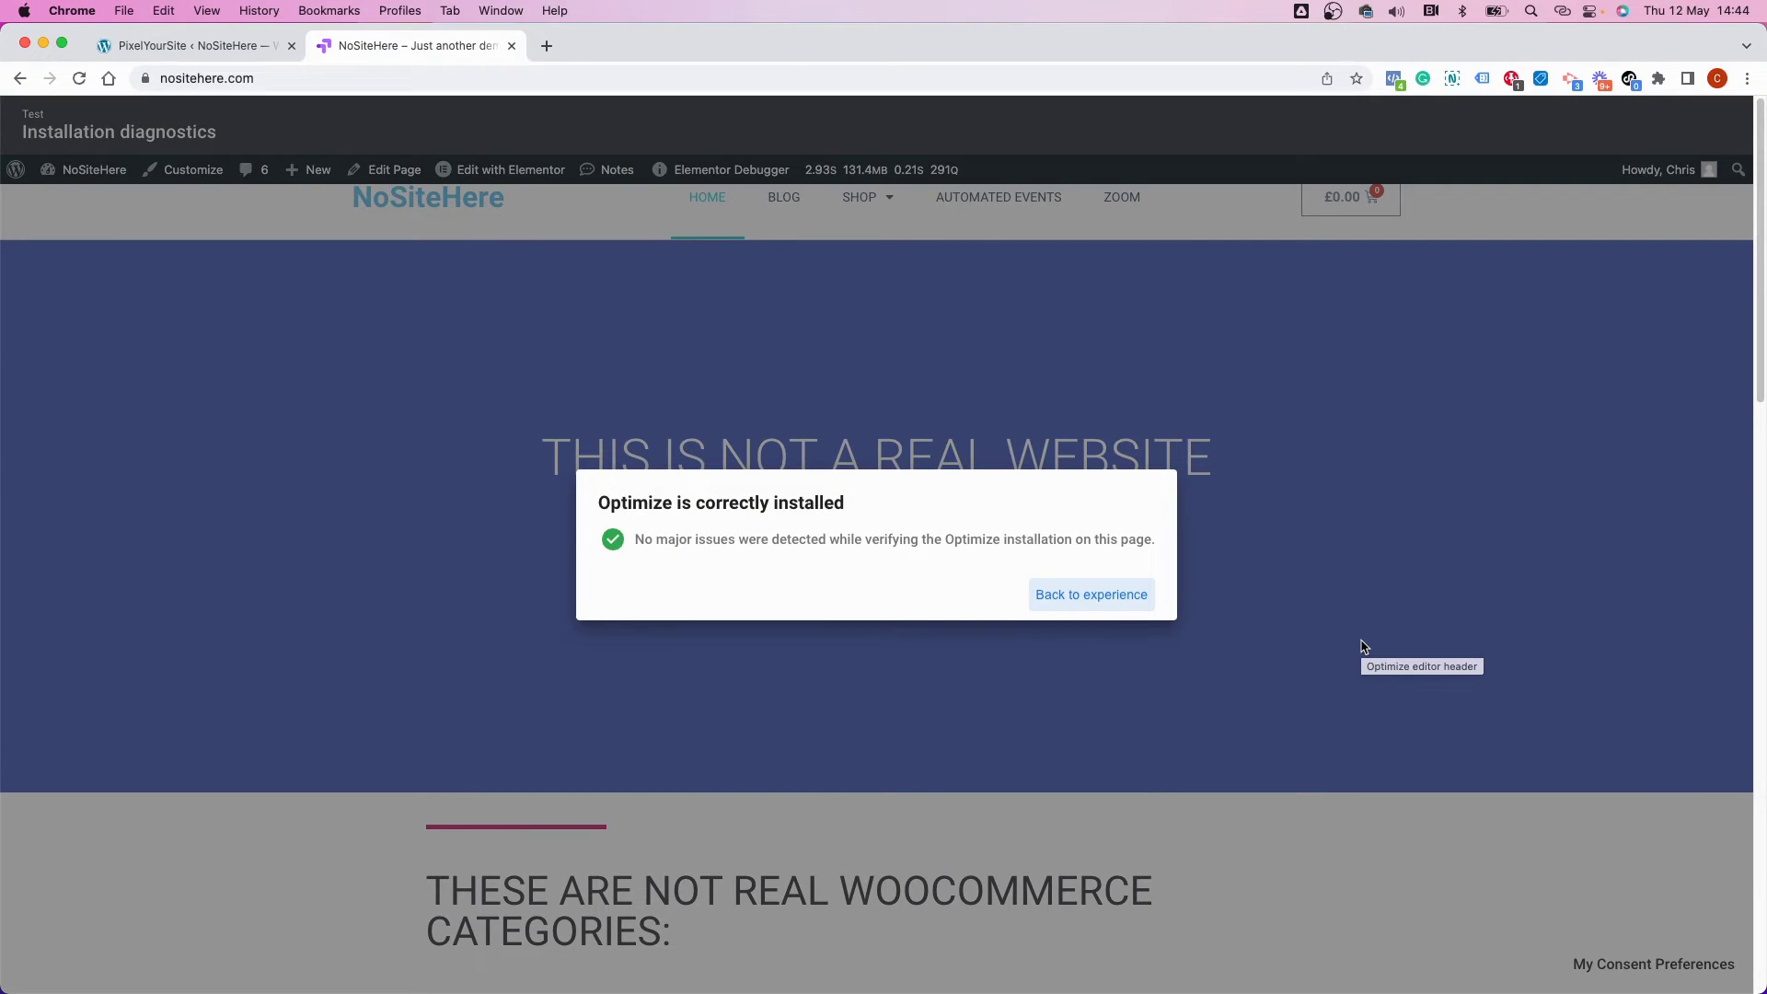
# - Add Variant 1 alongside Original and open it in the visual editor
pyautogui.click(1086, 599)
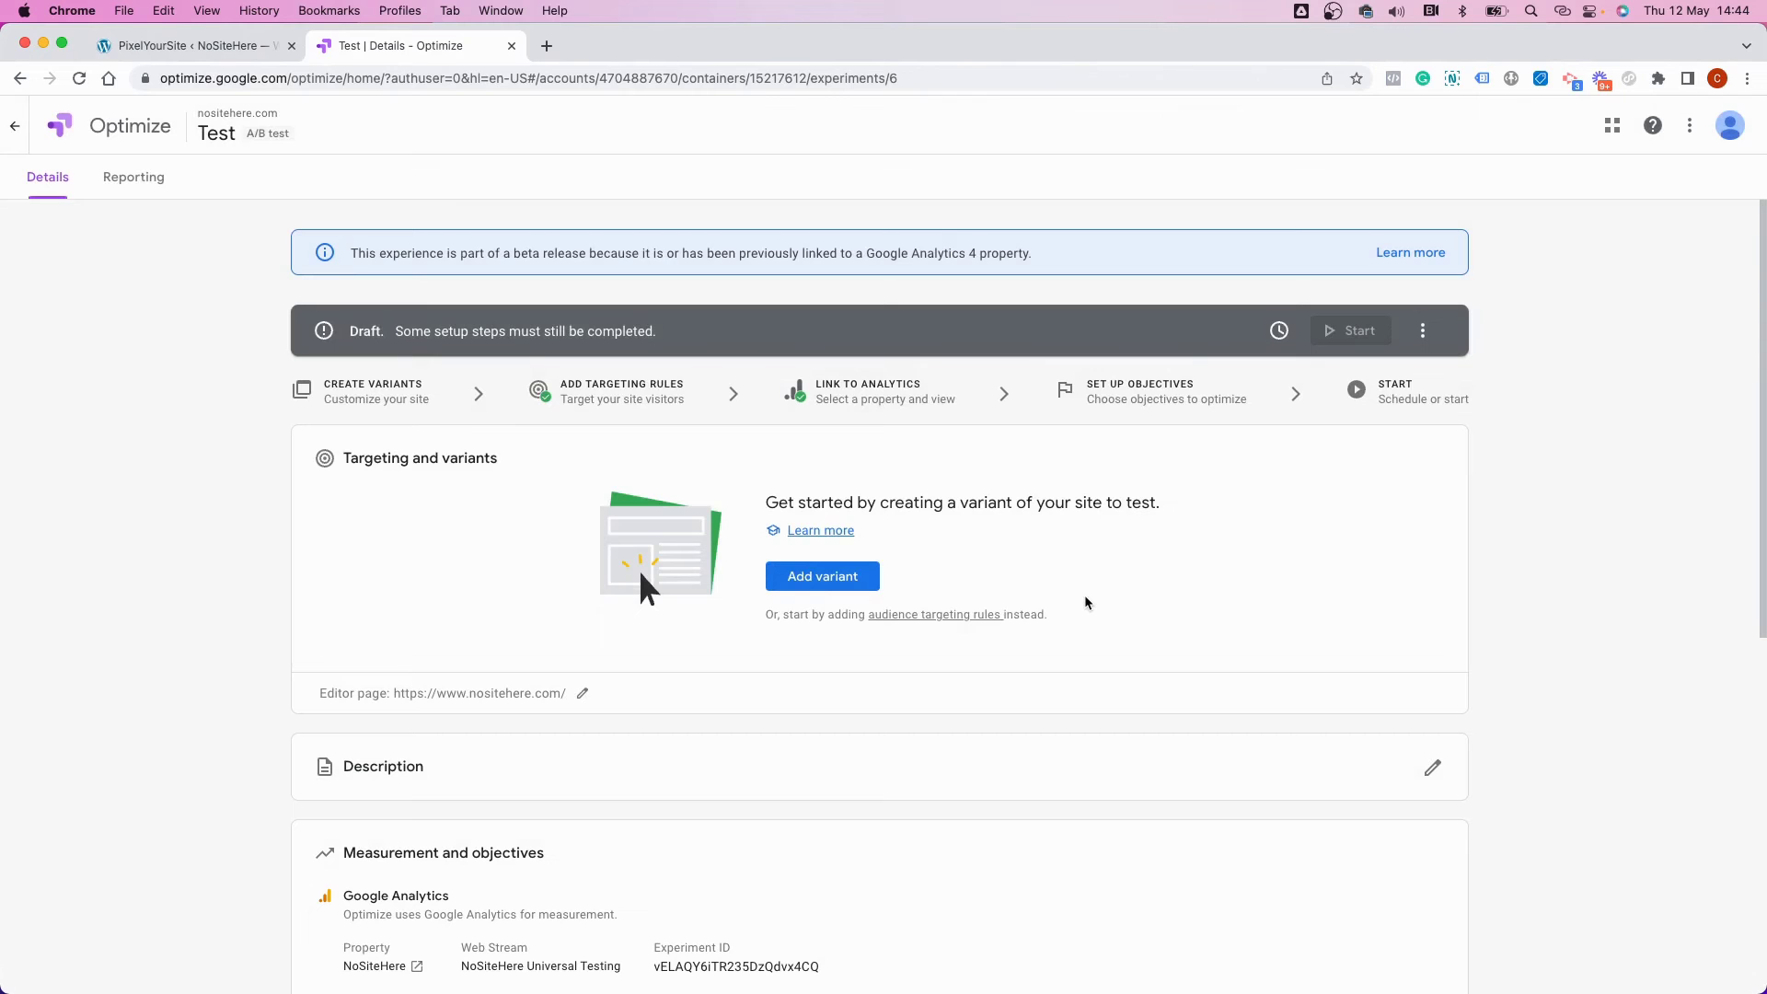
pyautogui.click(808, 582)
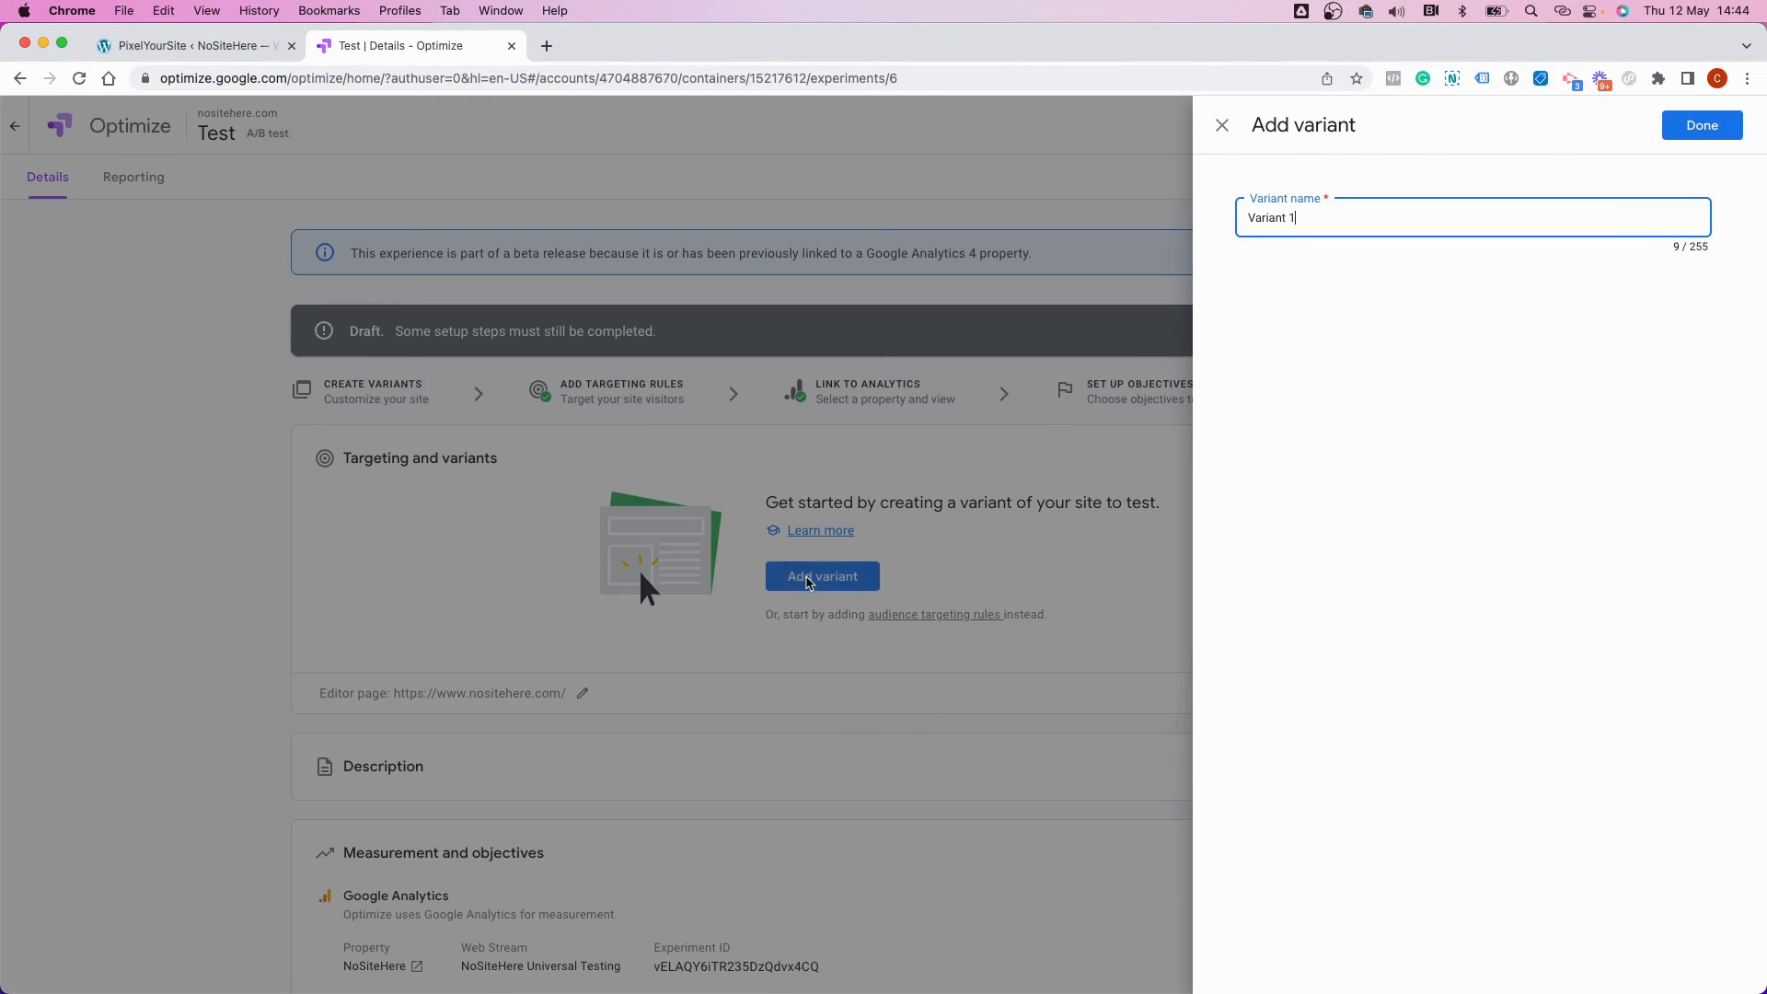
pyautogui.click(1677, 131)
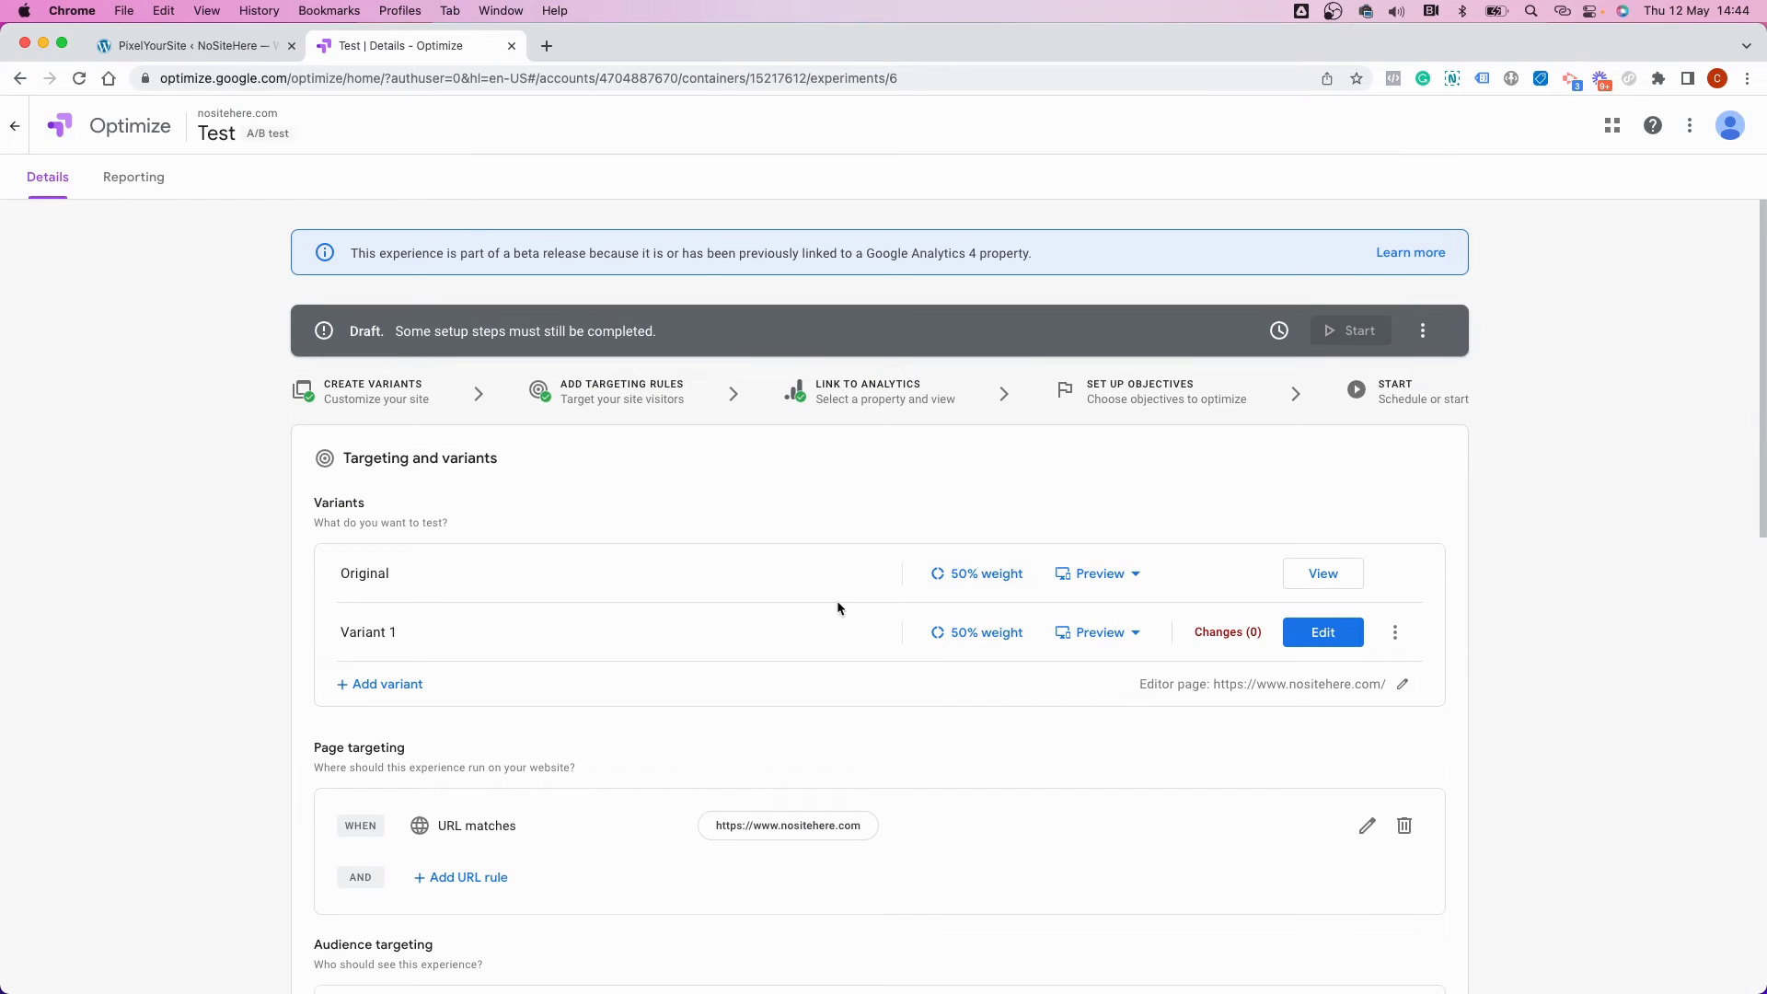
pyautogui.click(1325, 633)
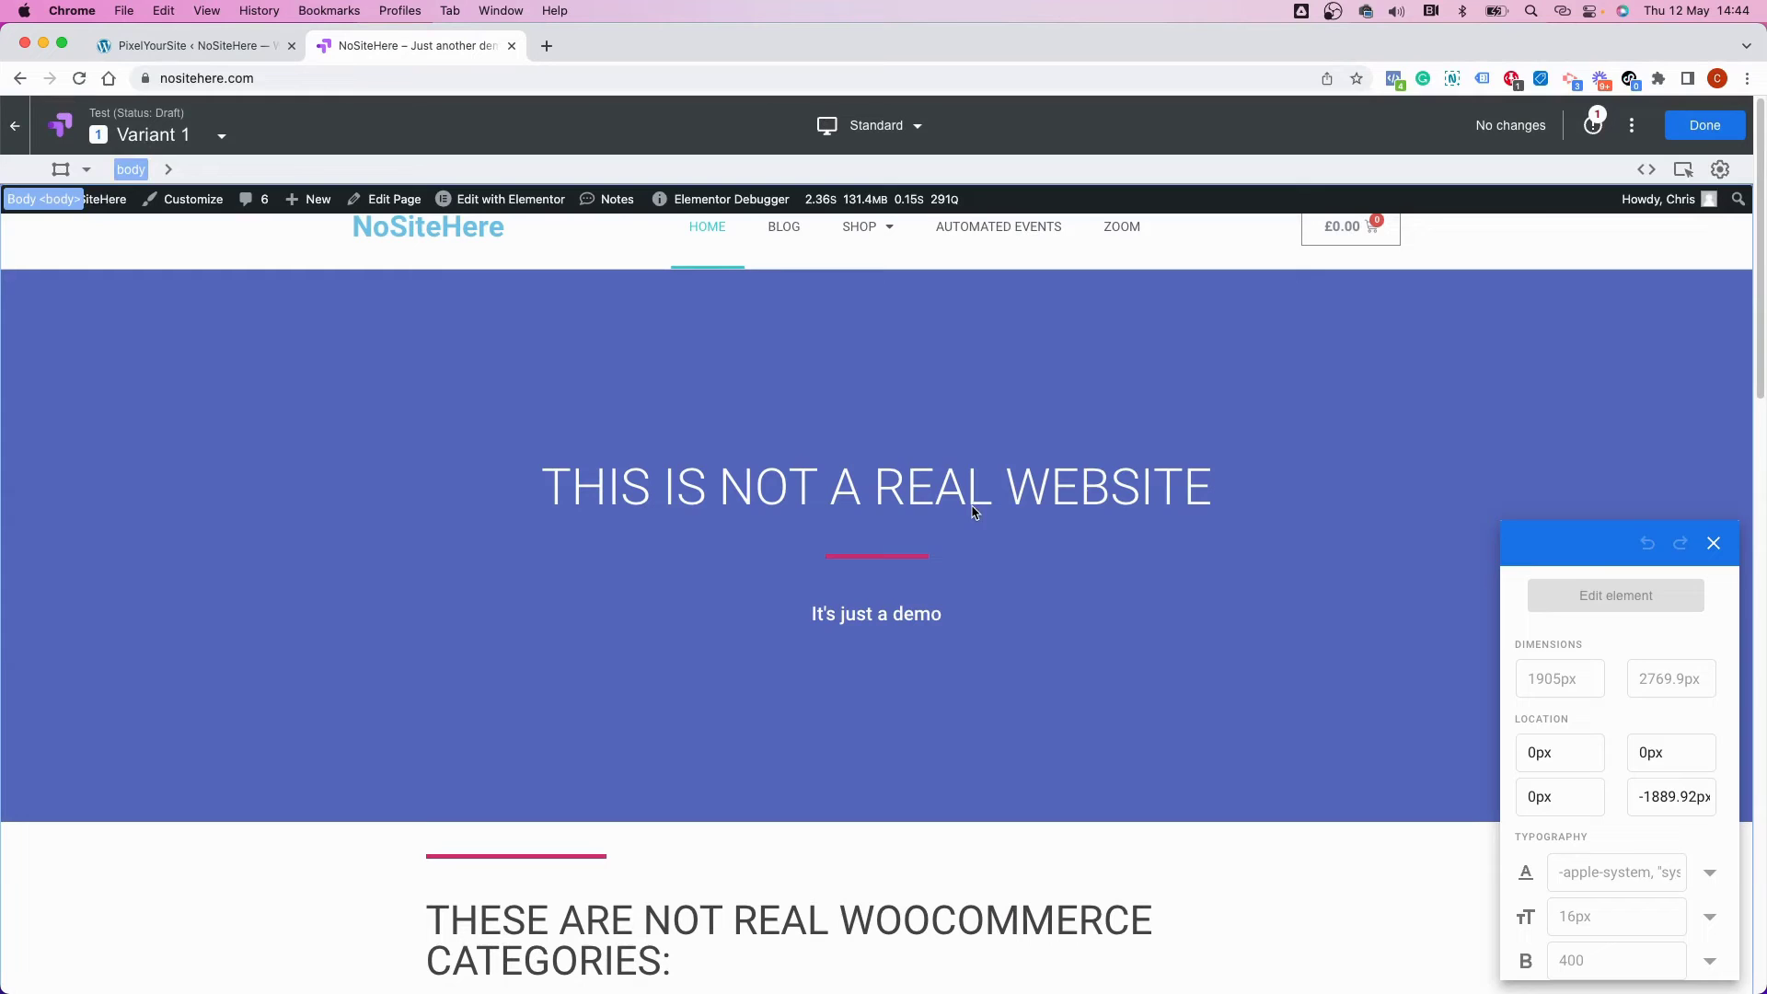
# - Reword the homepage h2 heading to 'THIS IS A VERY REAL WEBSITE' and save Variant 1
pyautogui.click(915, 495)
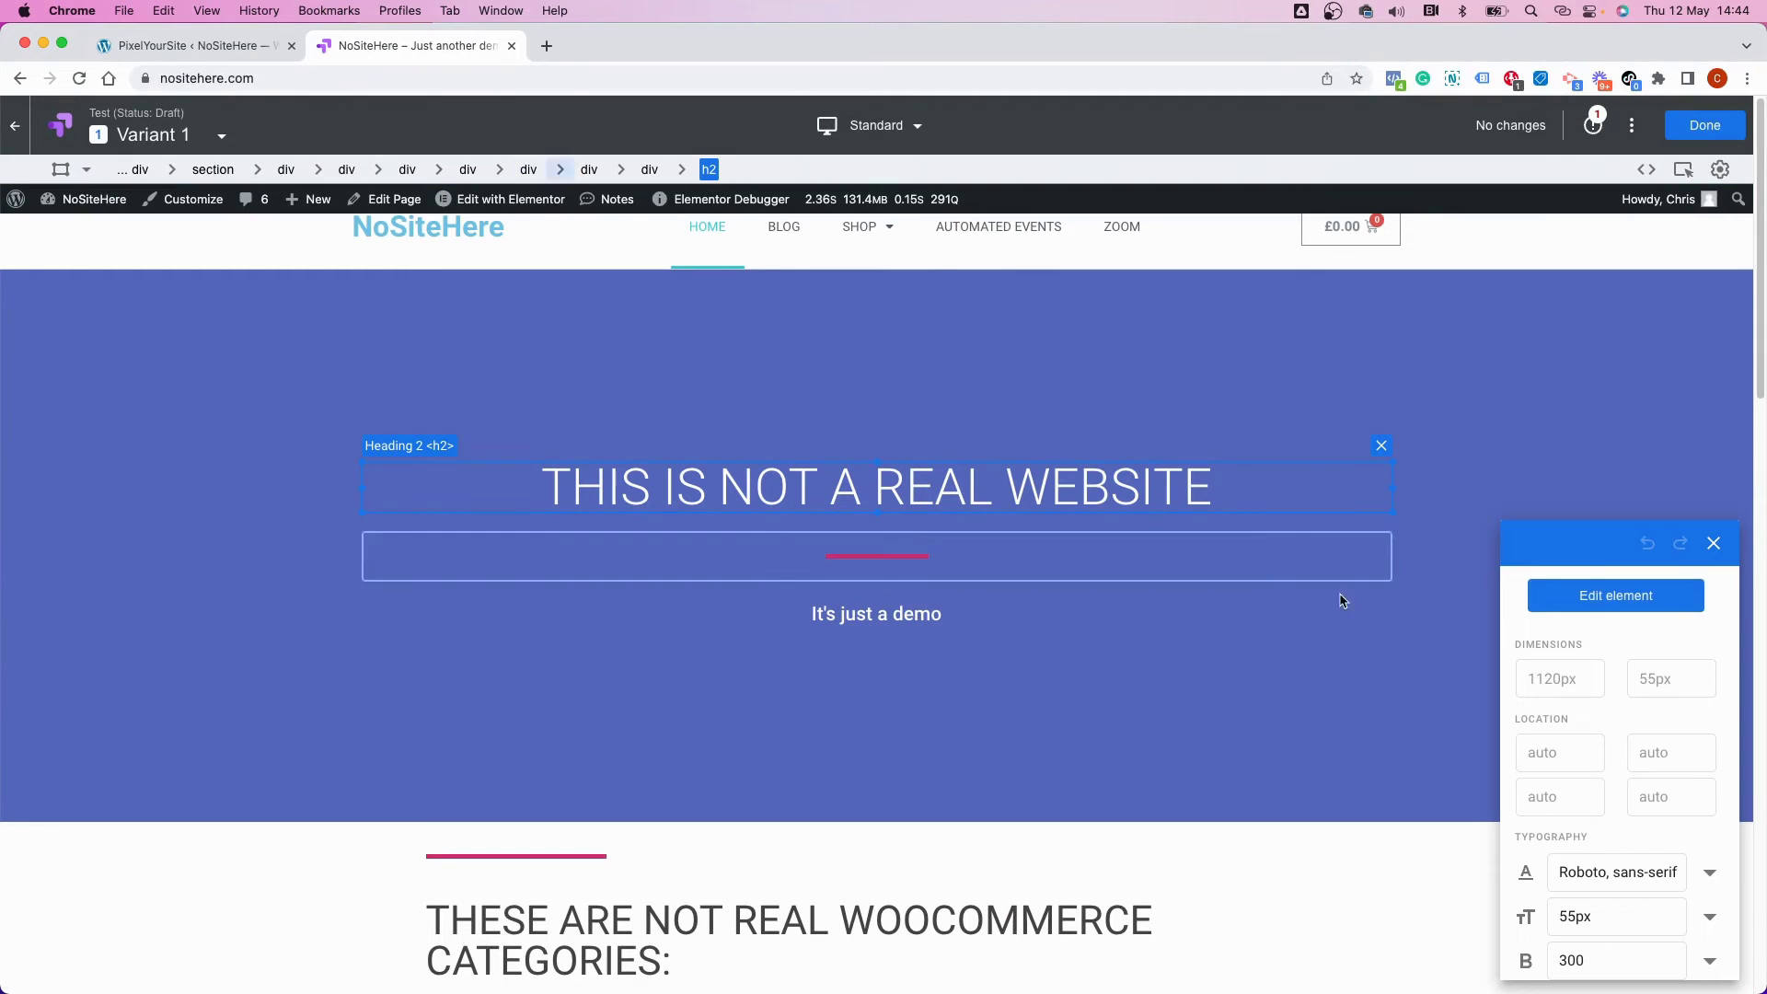
pyautogui.click(1586, 598)
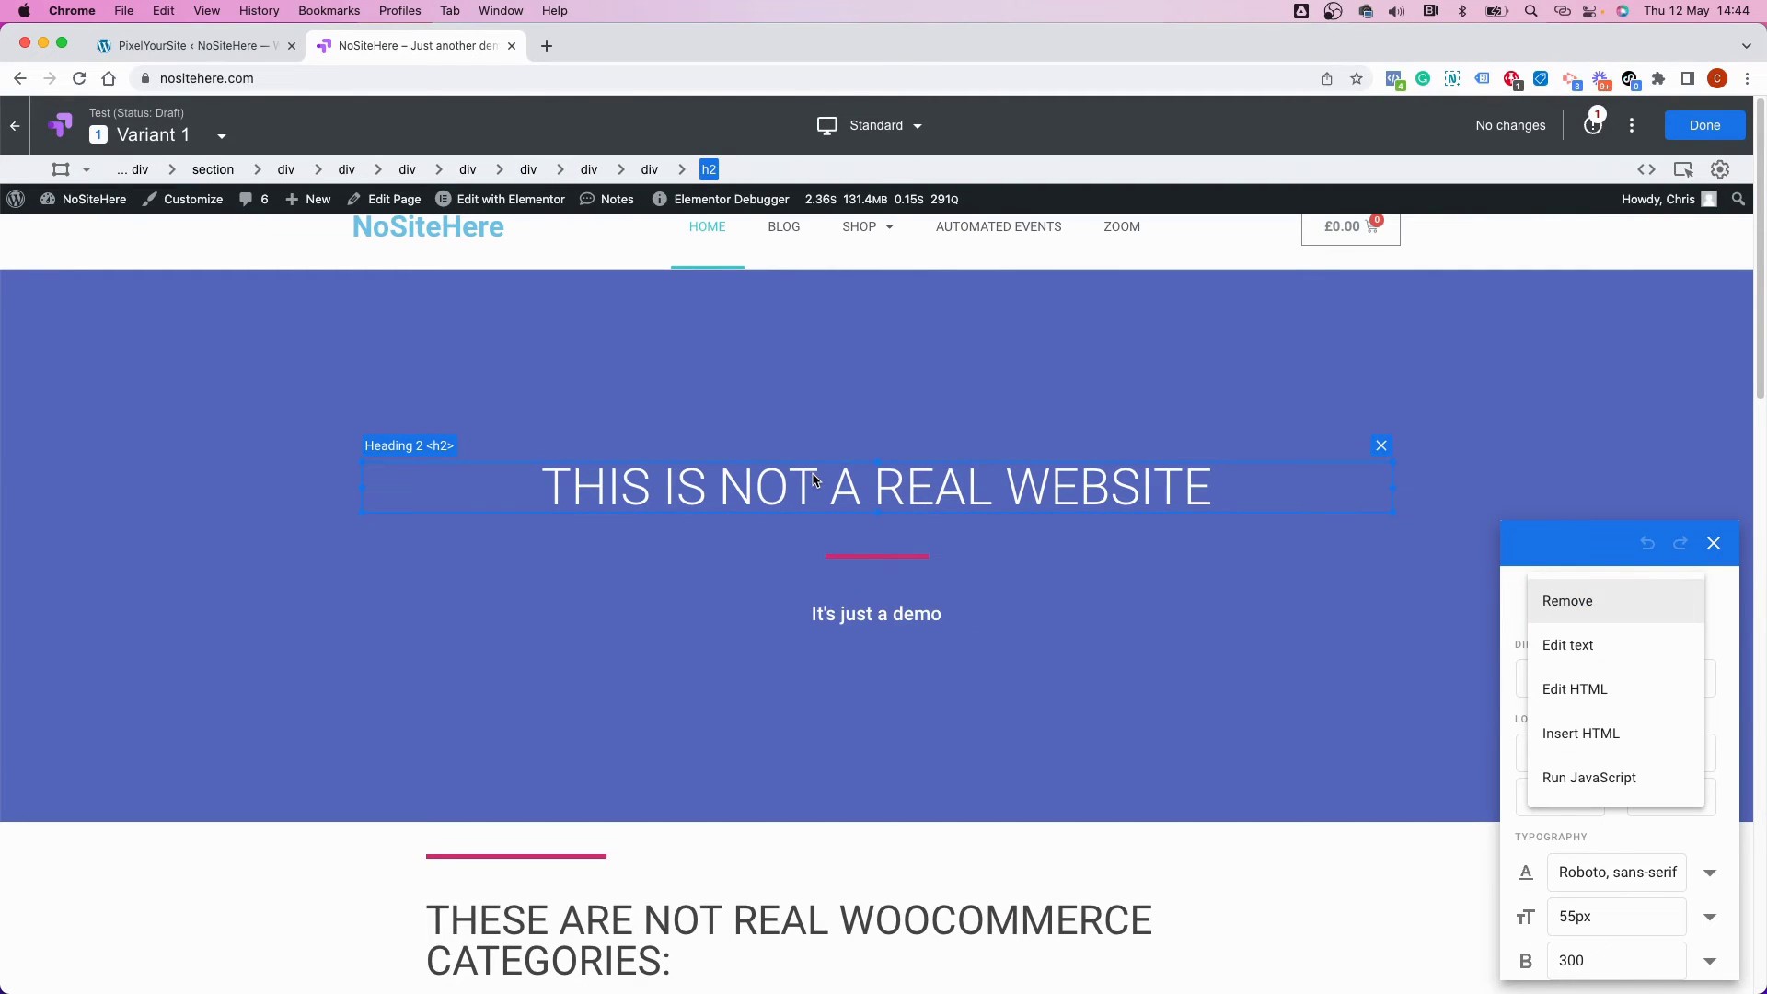
pyautogui.click(1567, 645)
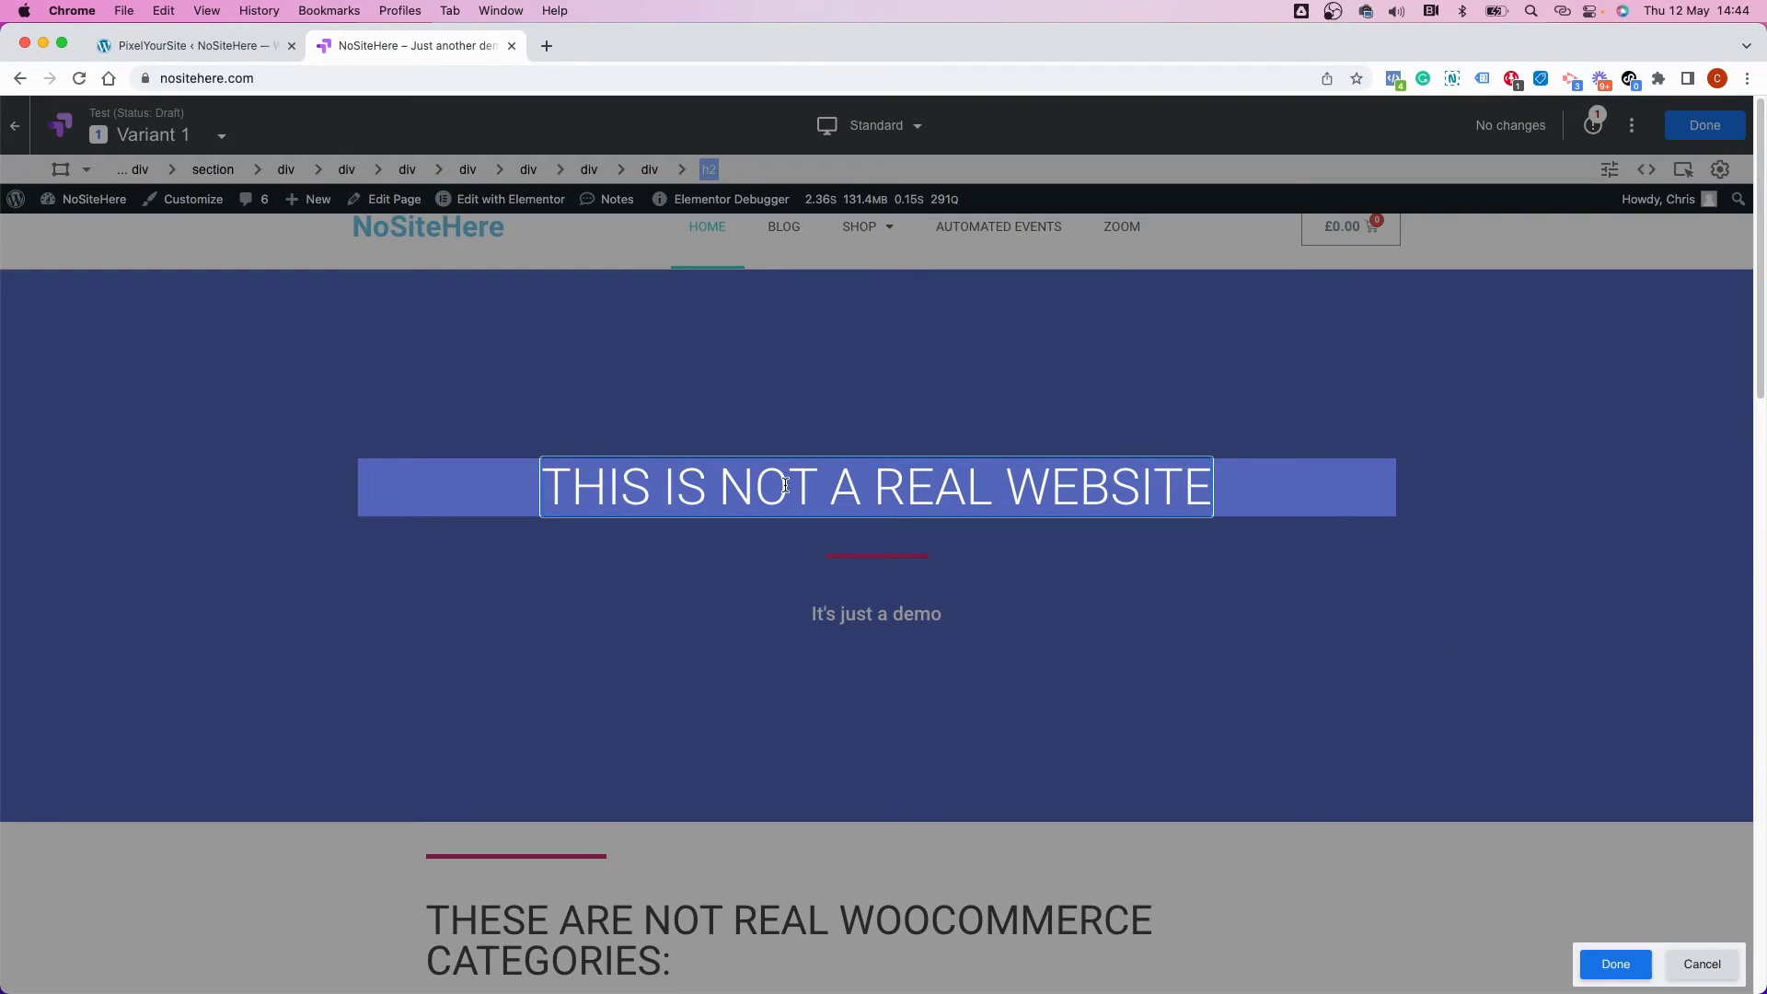
pyautogui.write('THIS IS A VERY REAL WEBSITE')
pyautogui.click(1615, 964)
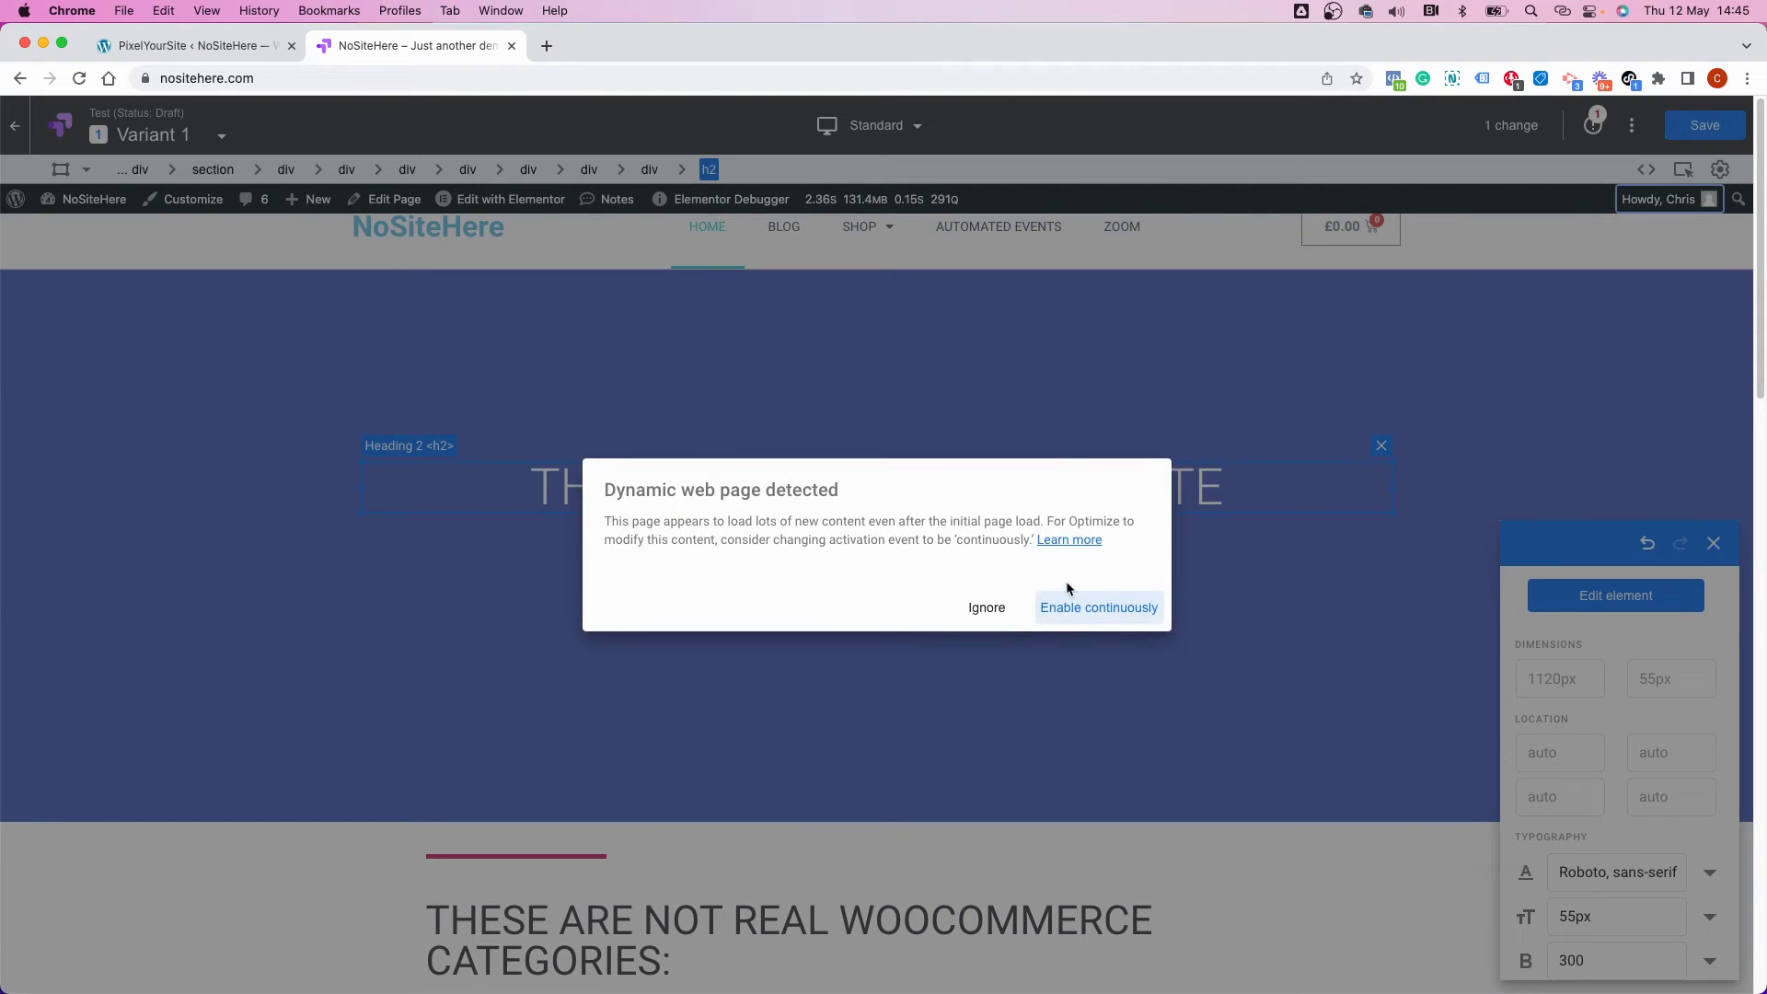
pyautogui.click(1070, 608)
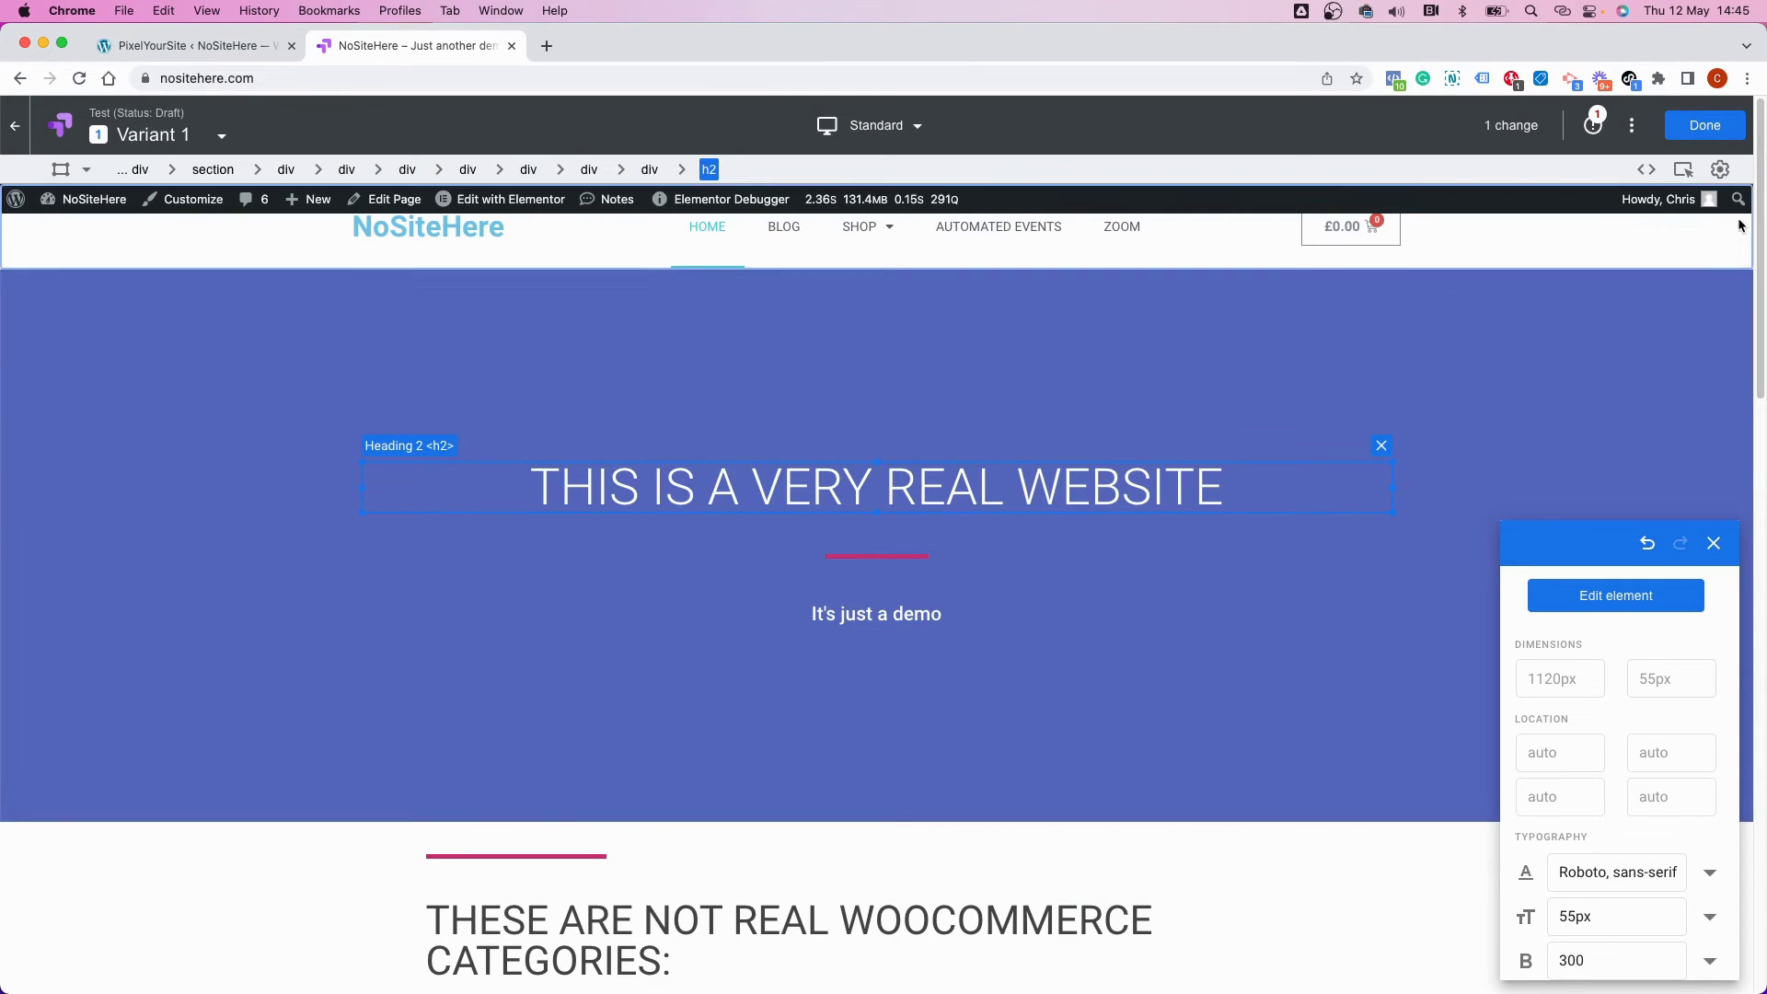
pyautogui.click(1705, 125)
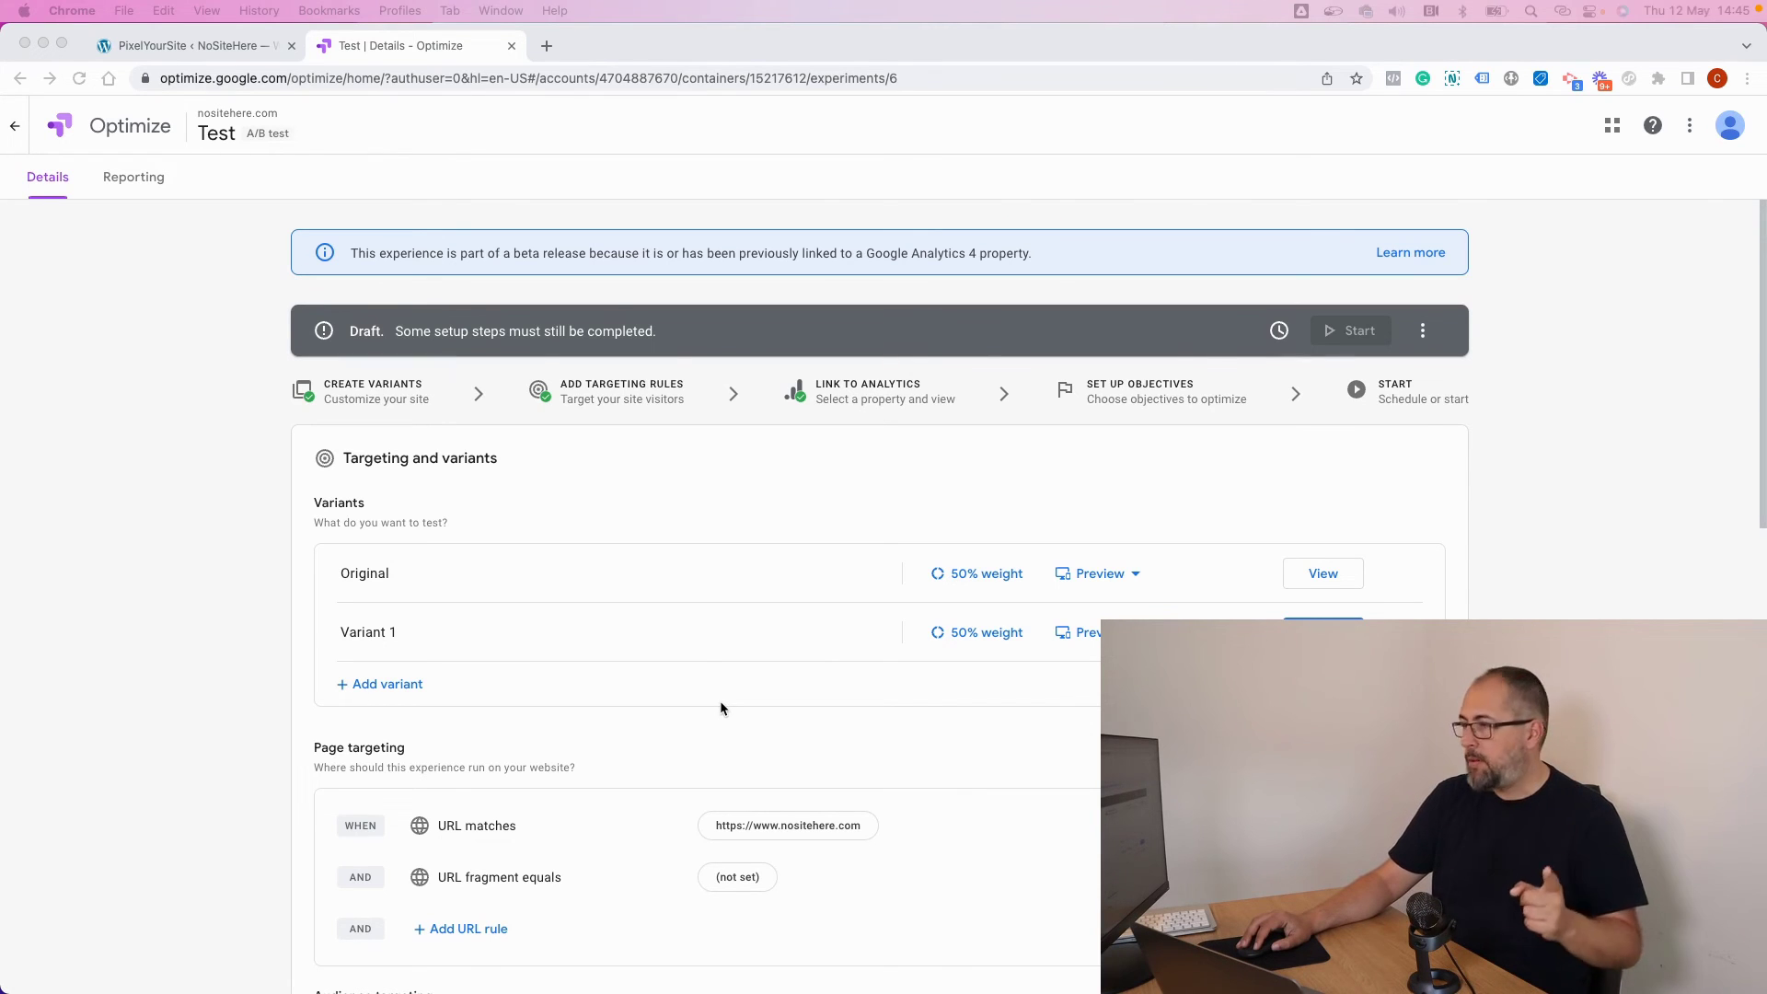
# - Show the Select Objective list (Purchases, Purchase revenue, Pageviews) for the Test experiment
pyautogui.click(720, 606)
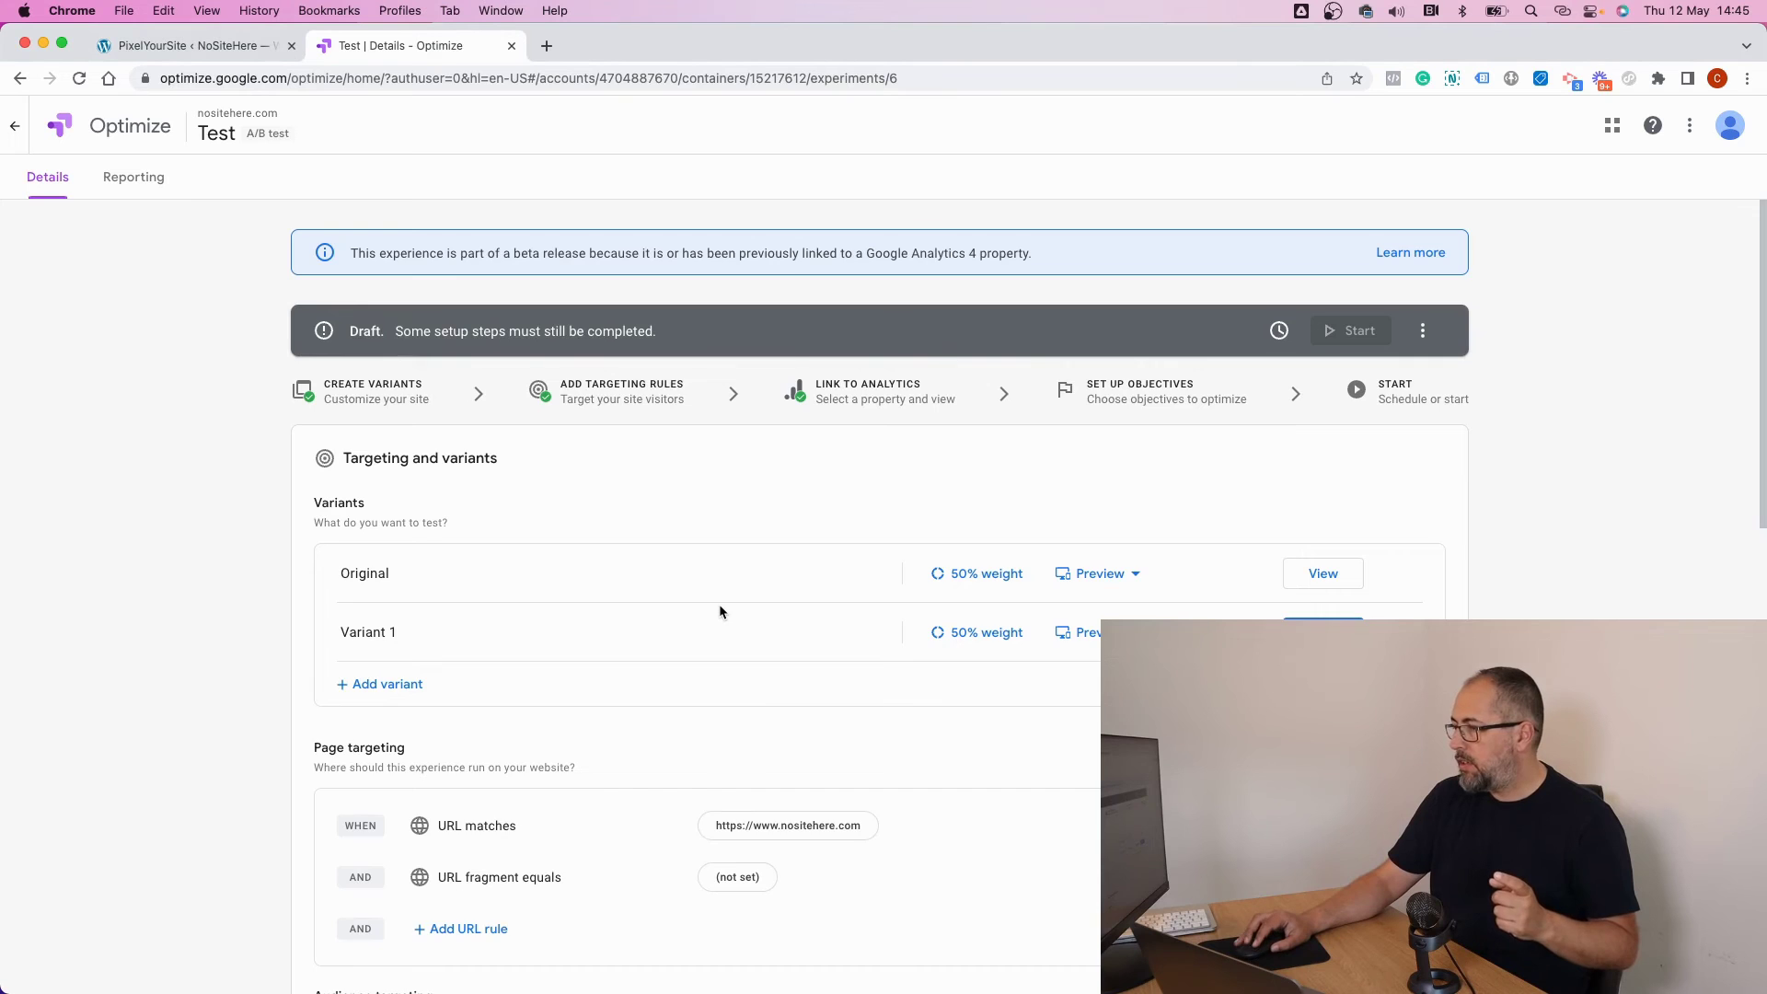
pyautogui.scroll(-7, 720, 608)
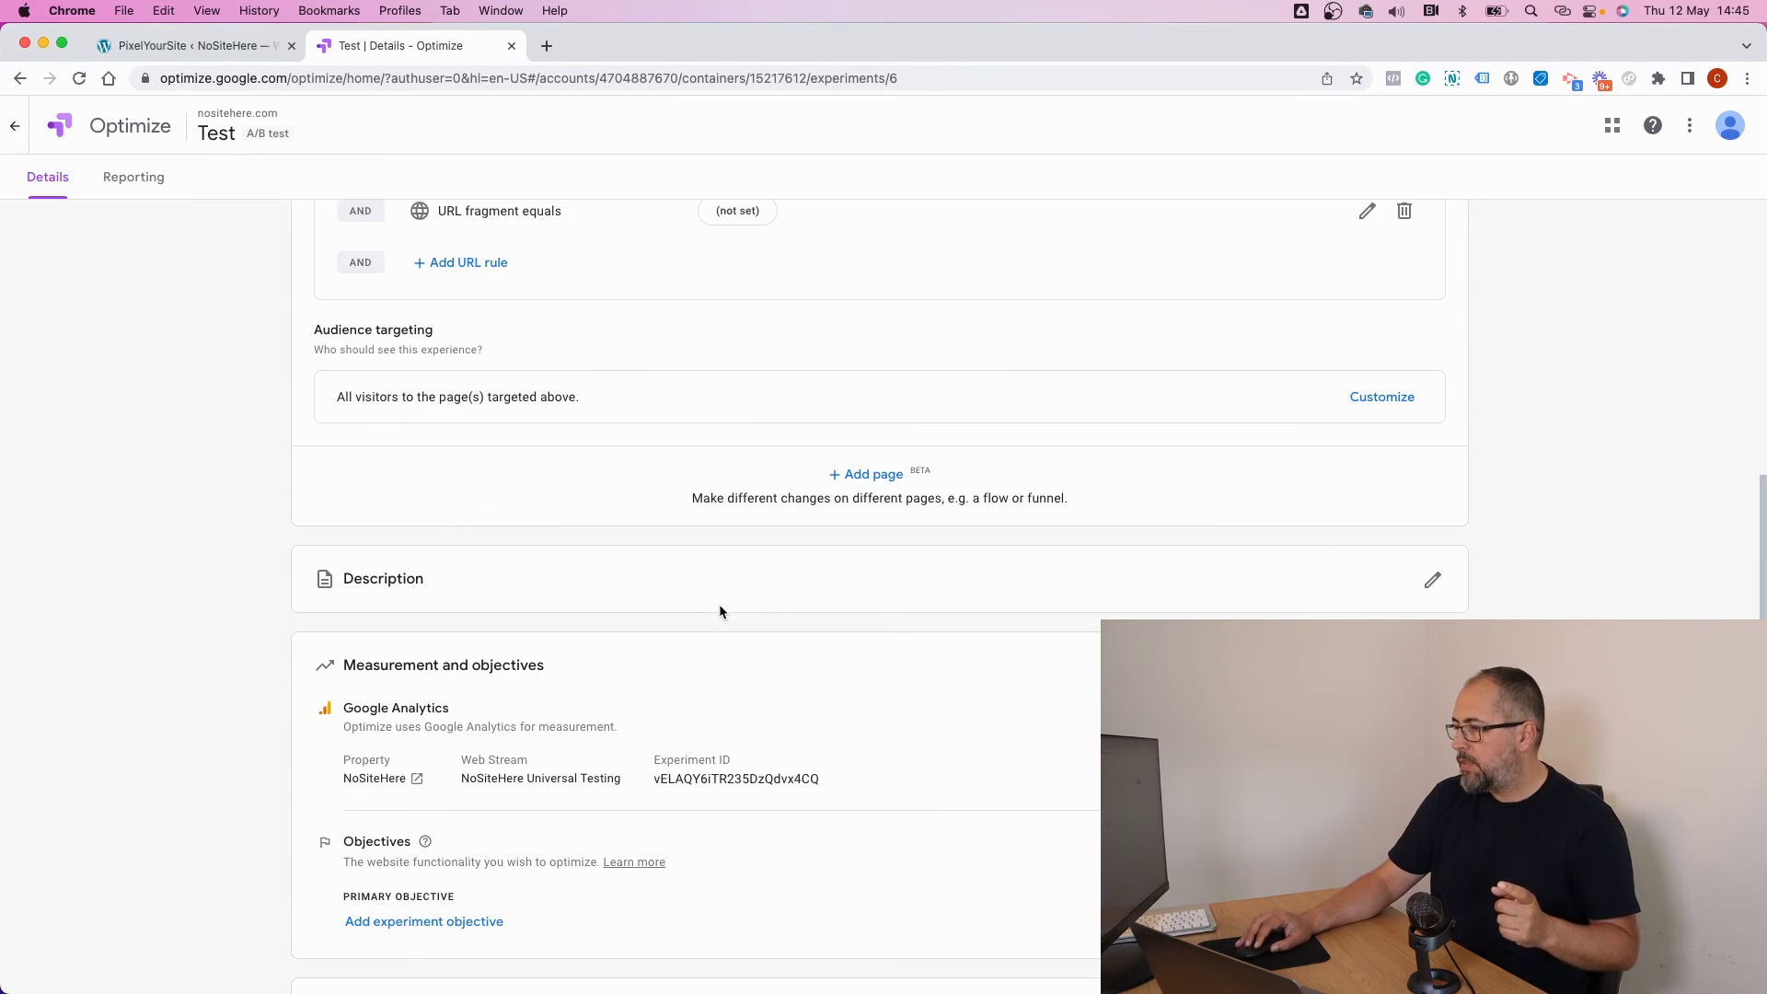
pyautogui.scroll(7, 720, 608)
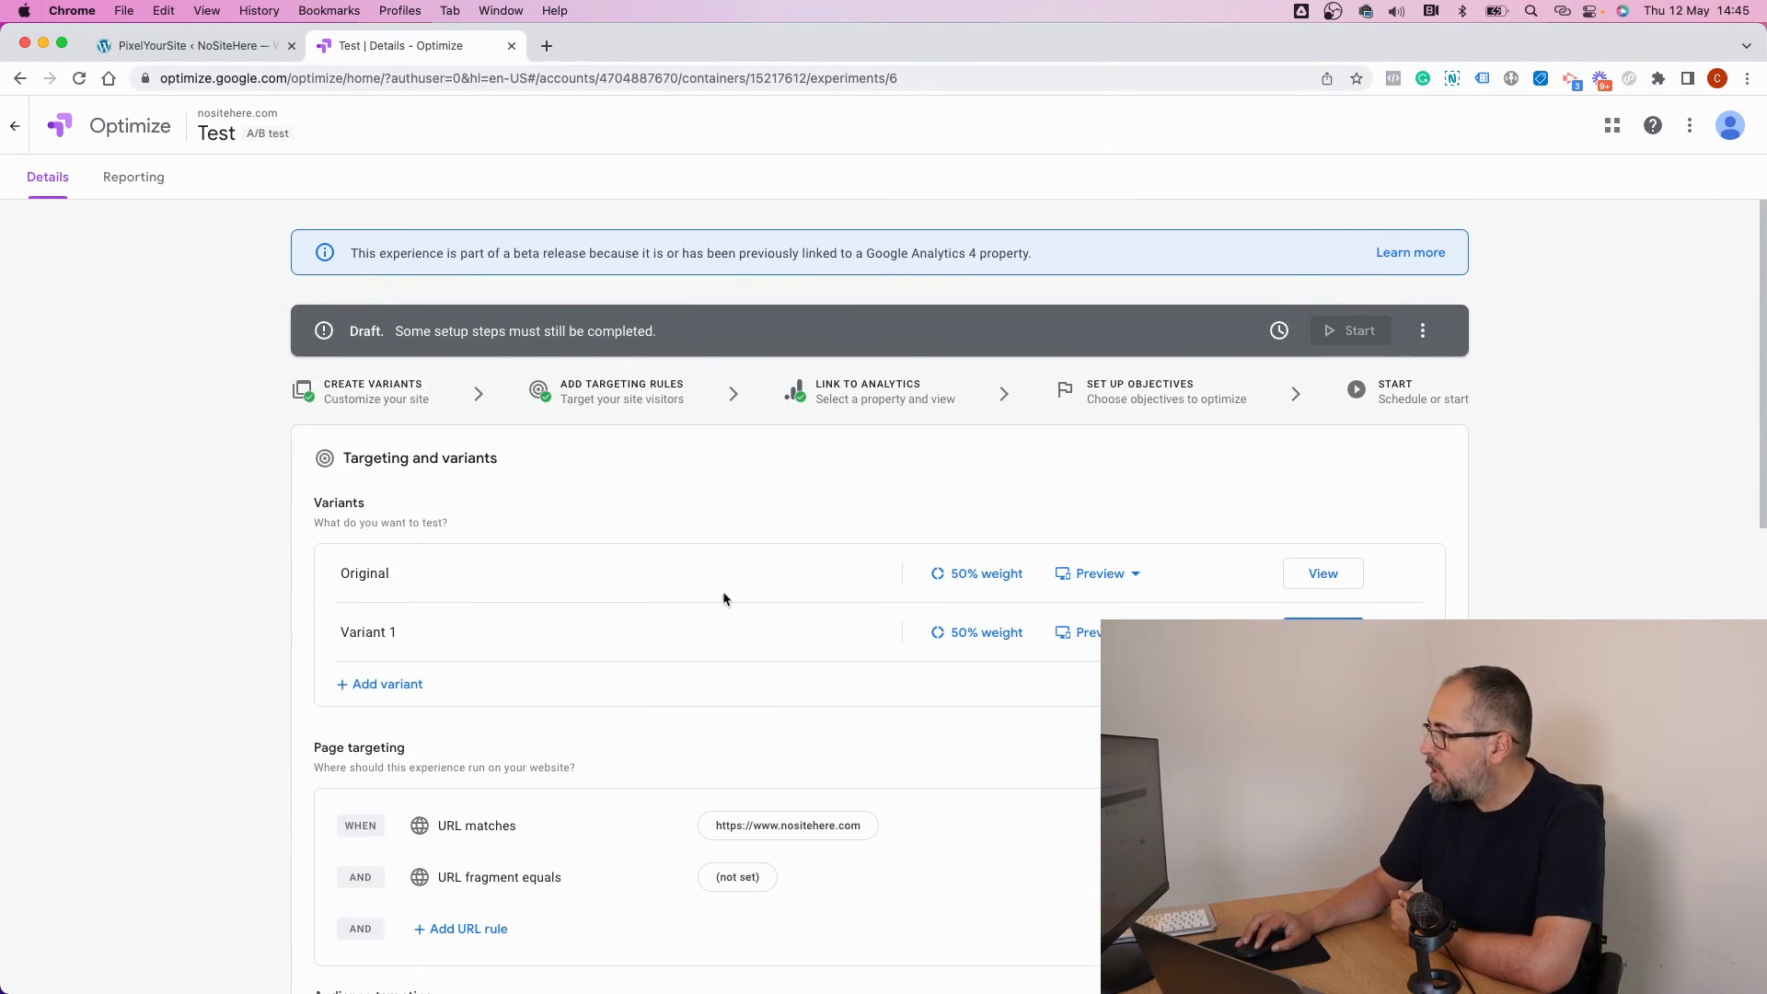
pyautogui.click(1104, 398)
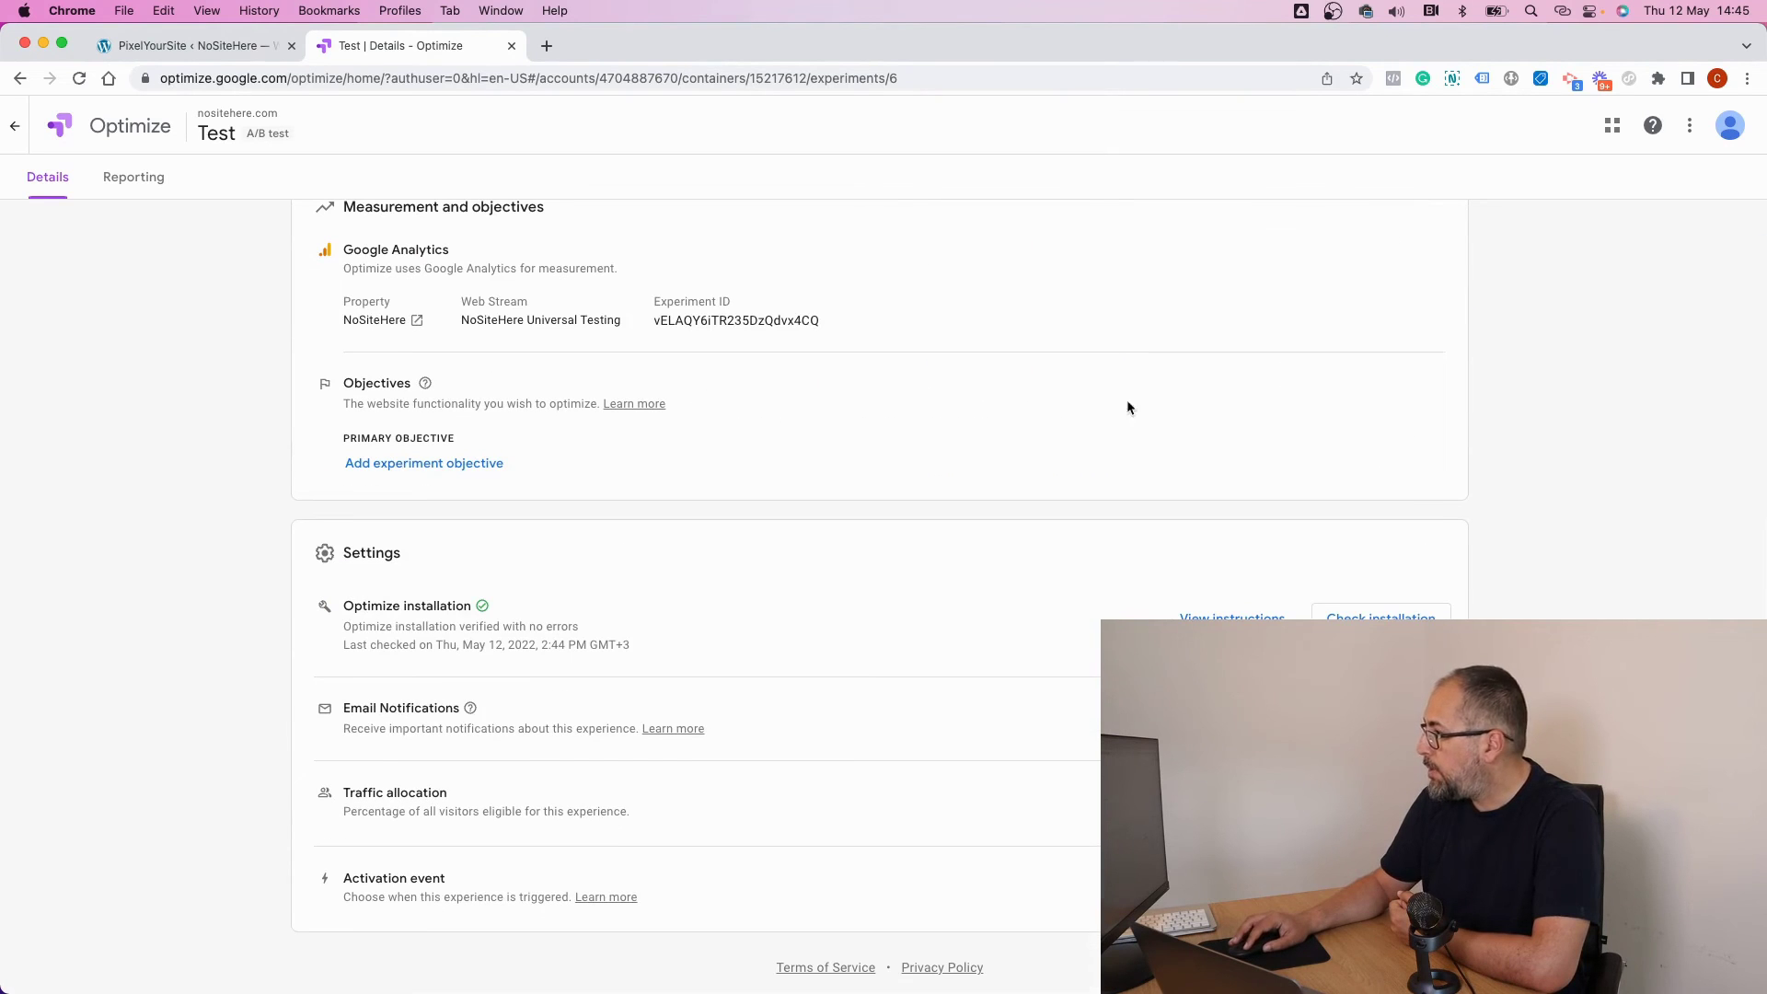
pyautogui.click(421, 462)
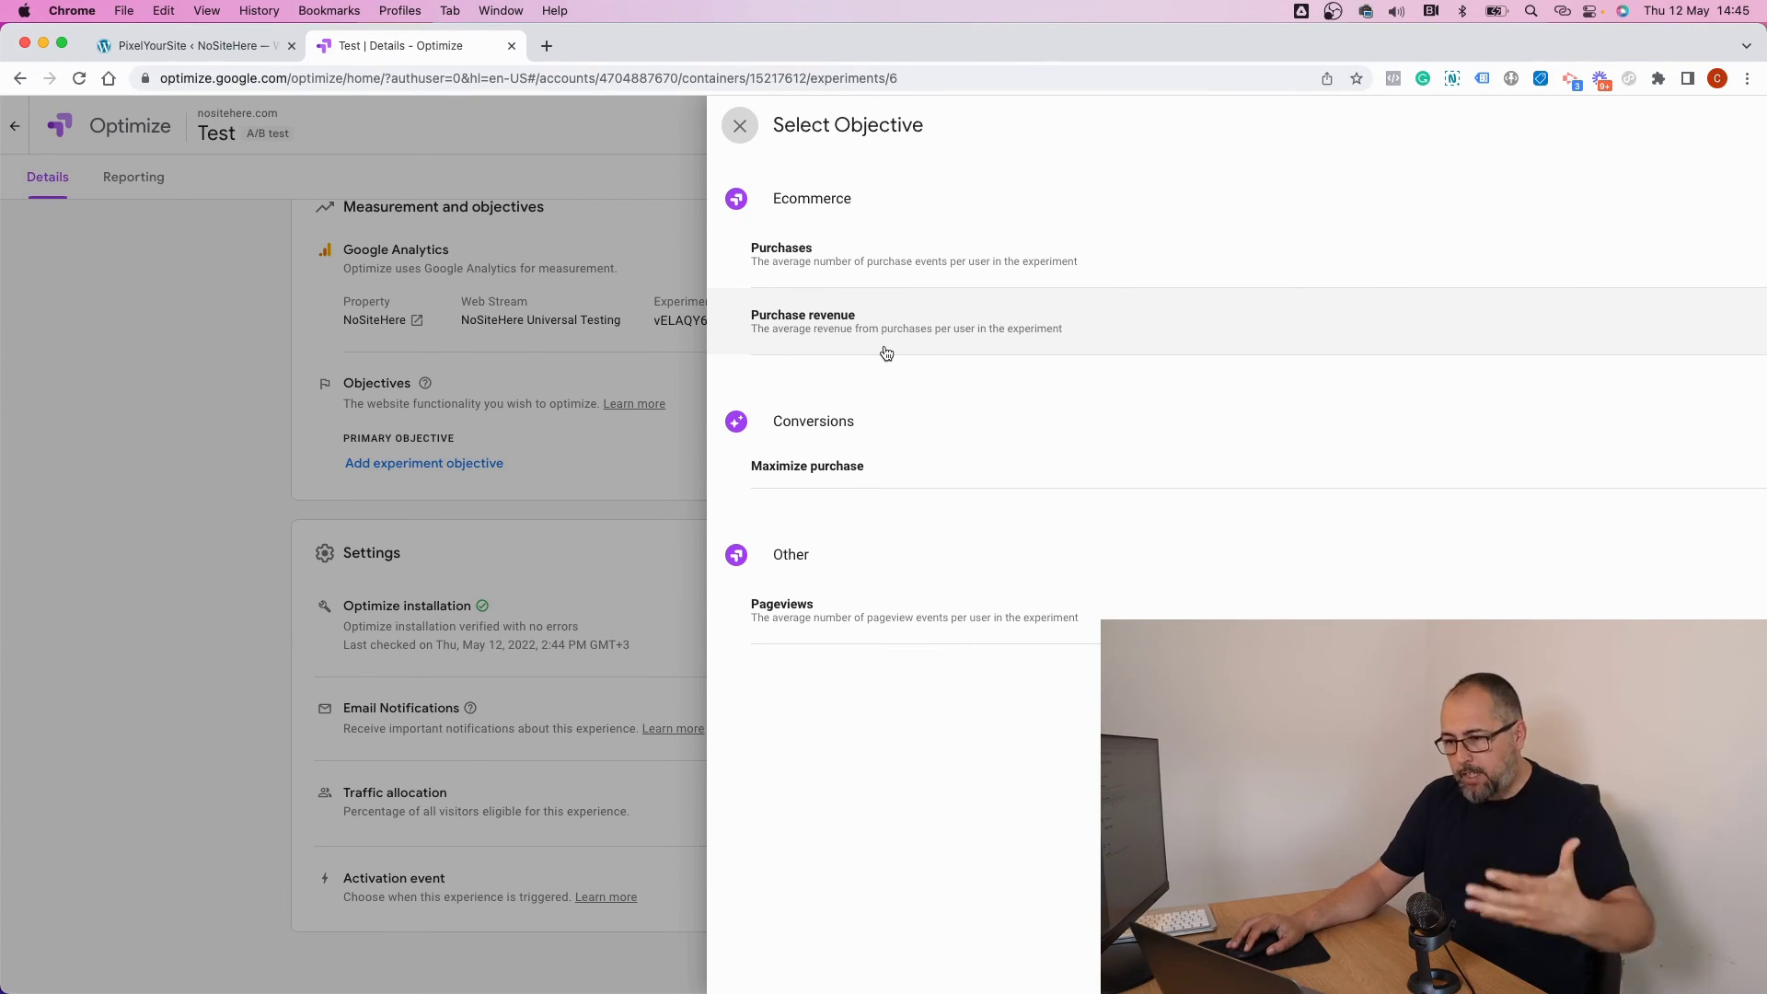
# - Set Pageviews as the primary objective and start the Test experiment, running until Jun 16, 2022
pyautogui.click(816, 612)
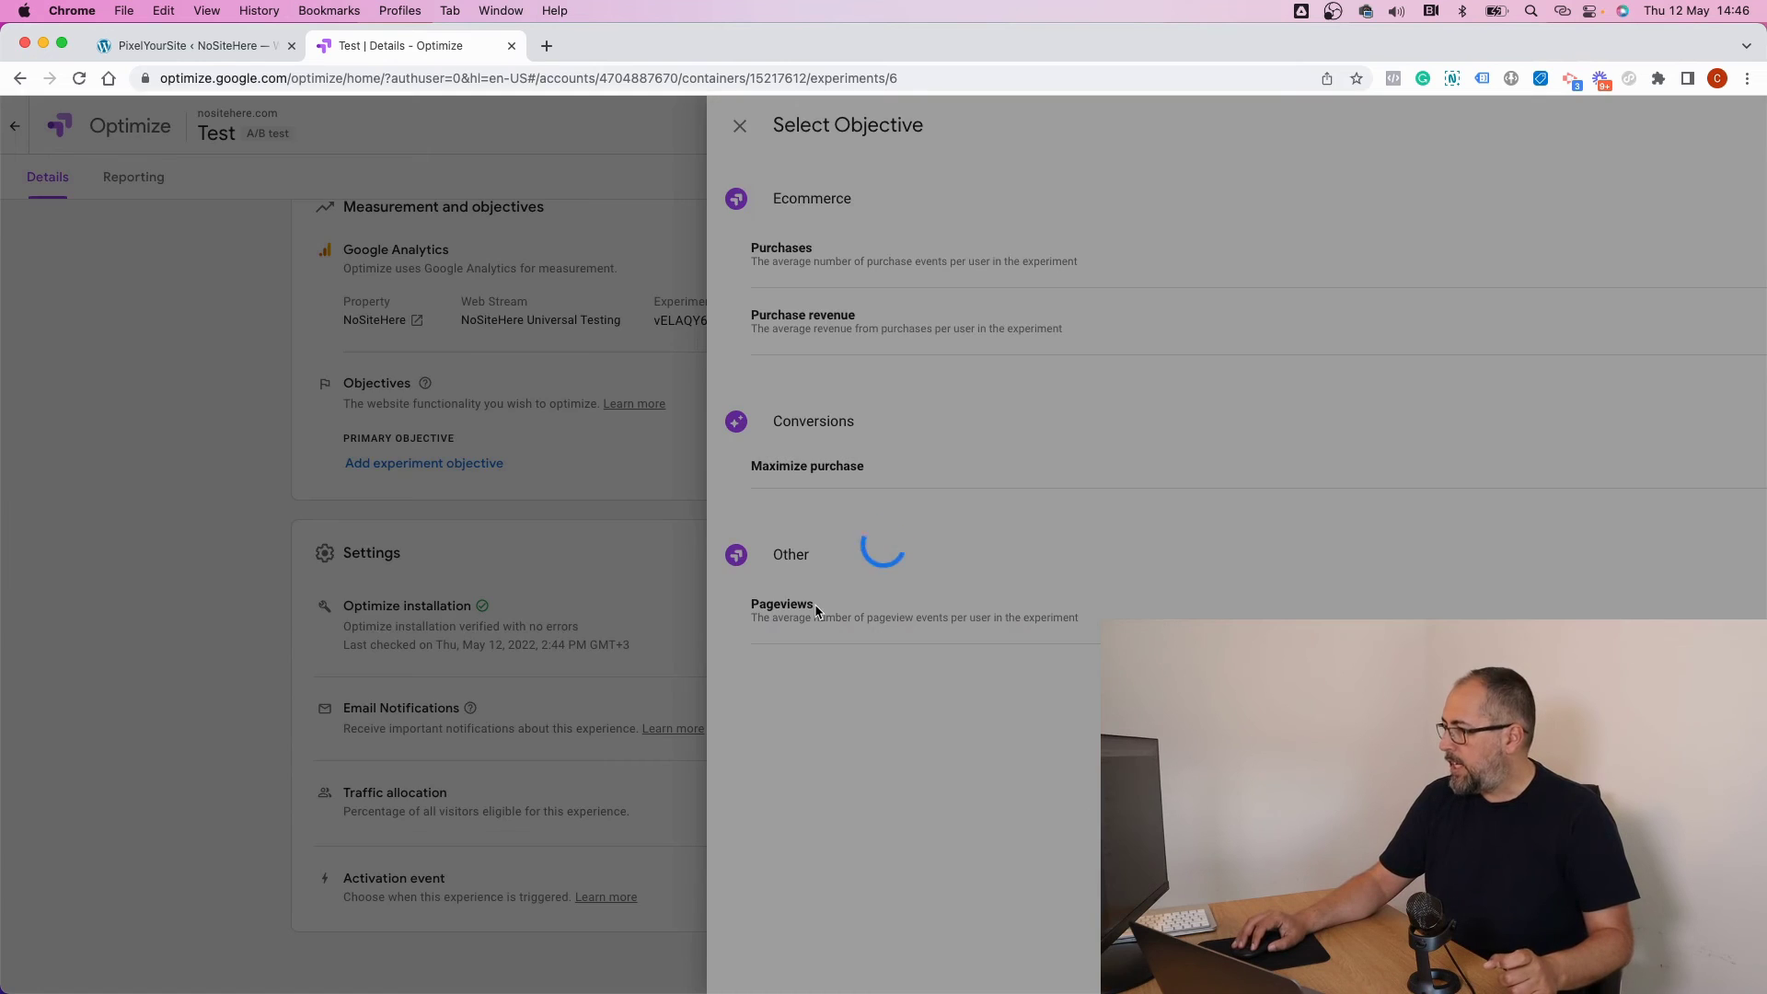
pyautogui.scroll(10, 1196, 462)
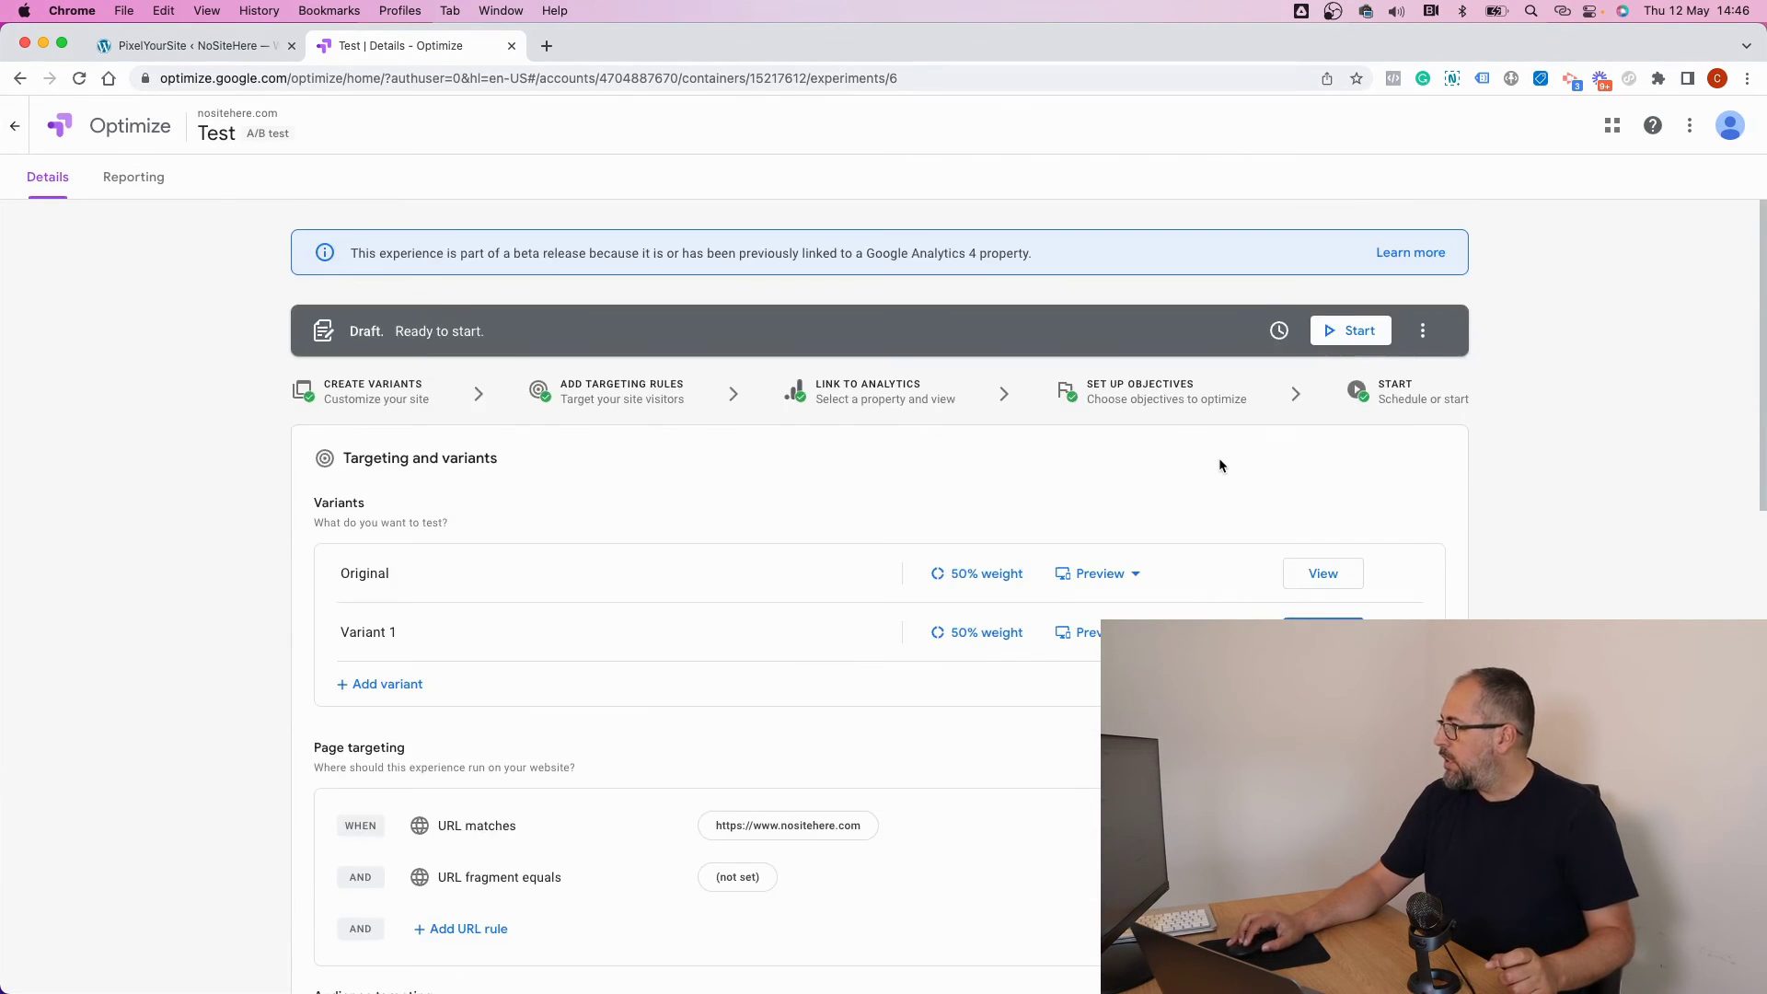
pyautogui.click(1346, 331)
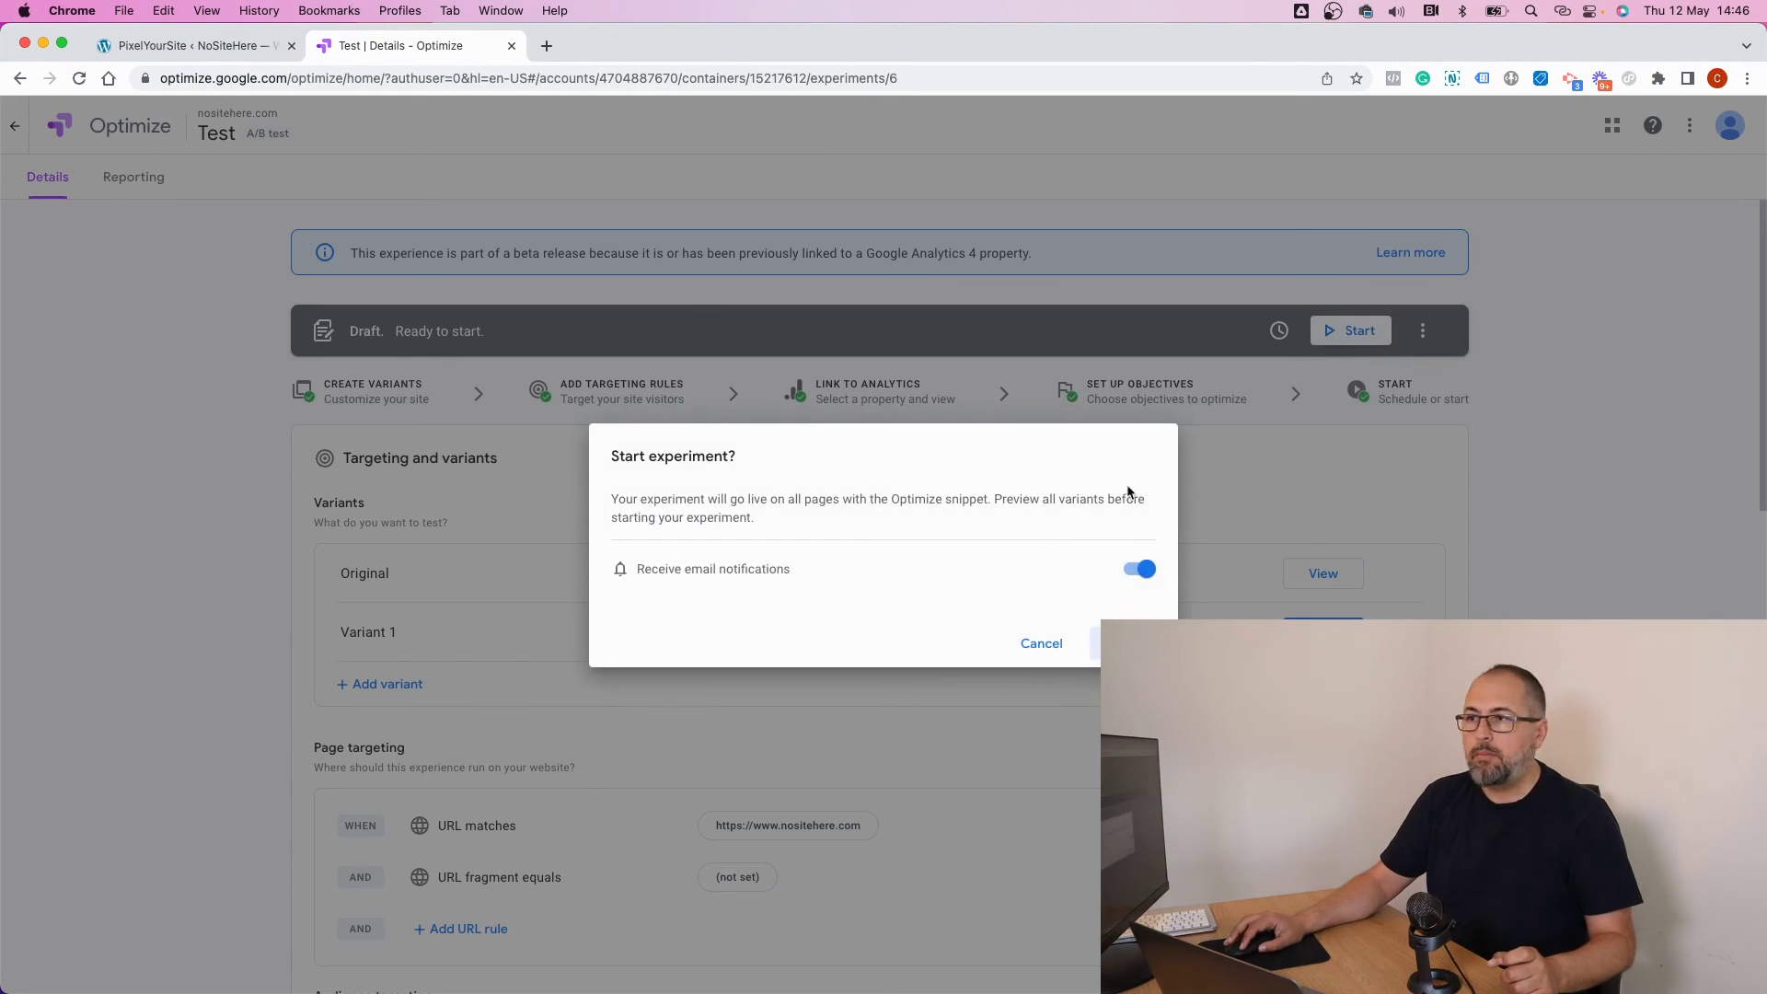
pyautogui.click(1109, 639)
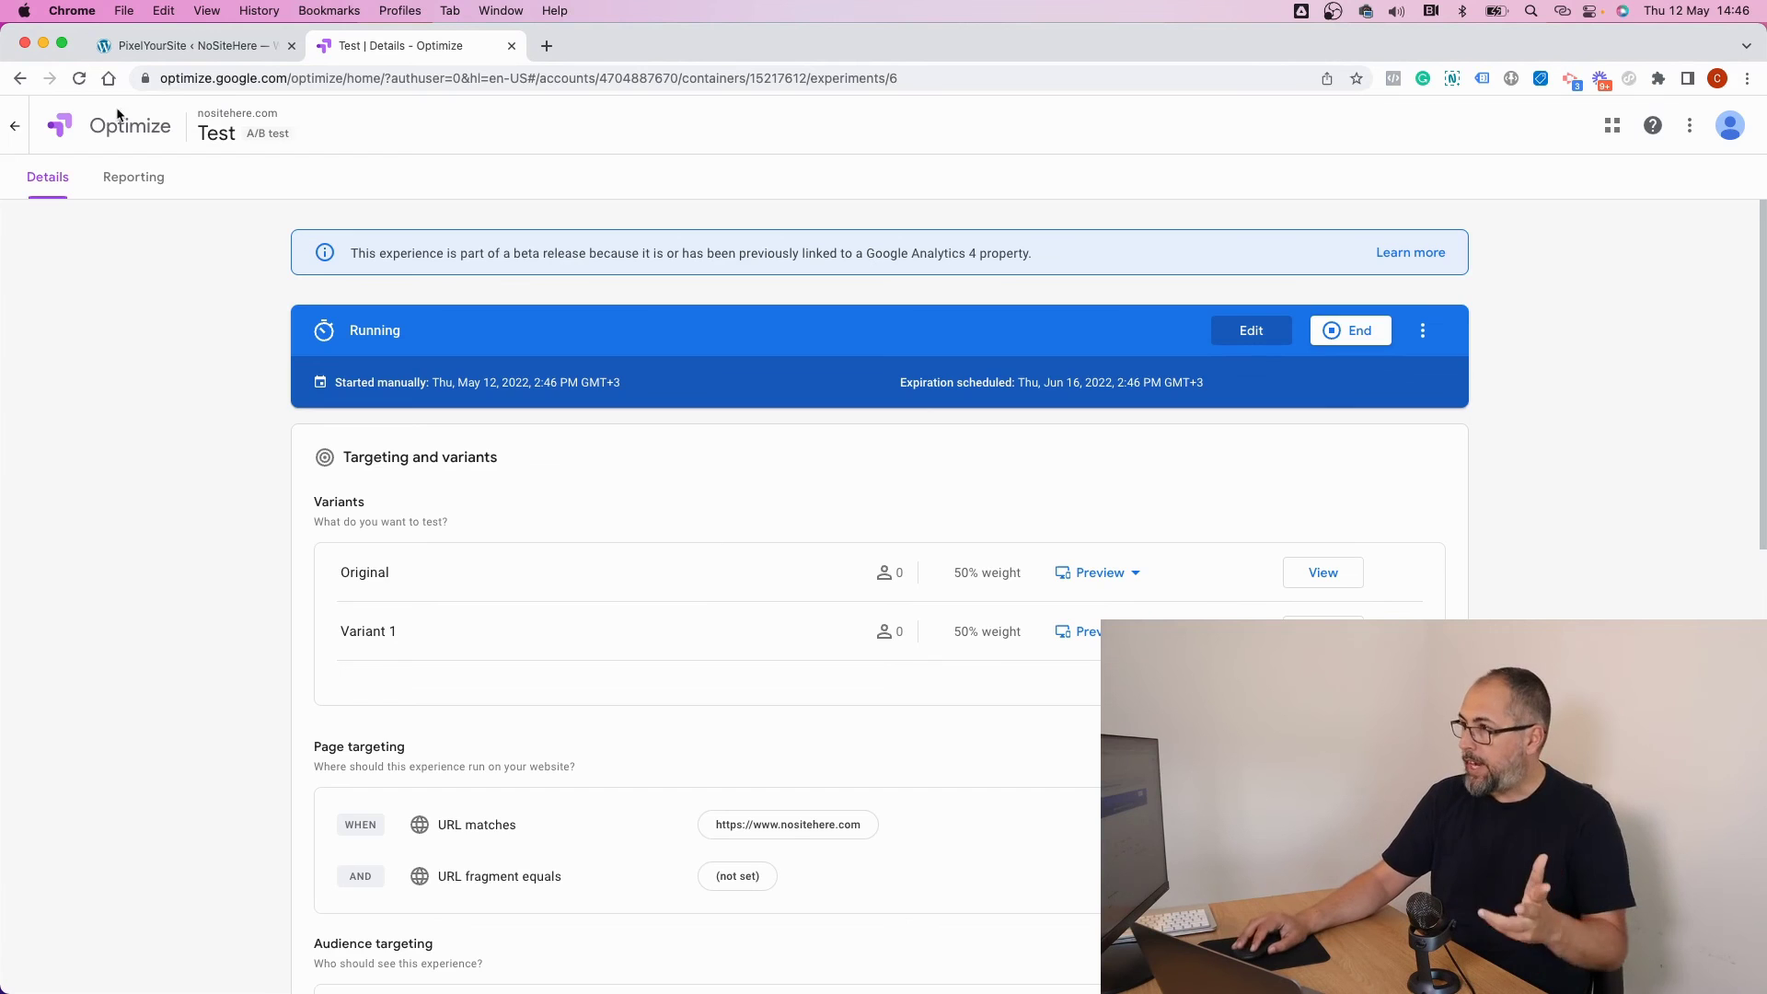
pyautogui.click(134, 51)
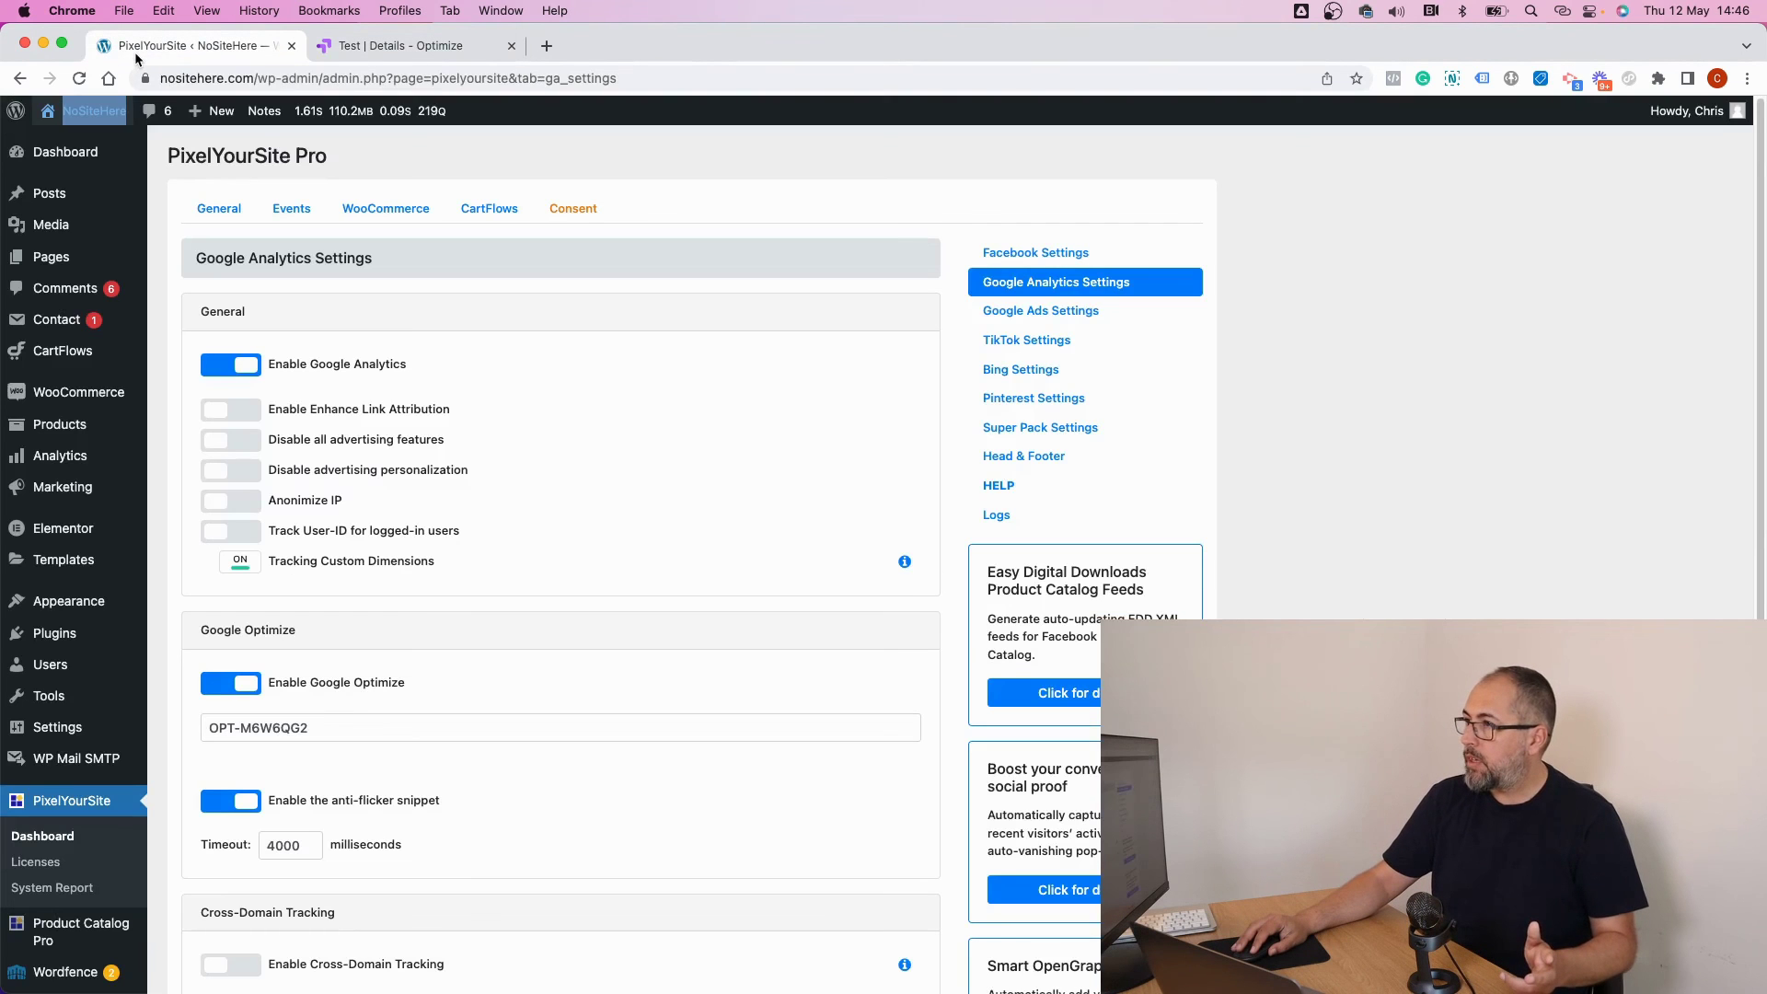
# - Open the live nositehere.com homepage in a new tab, showing the heading 'THIS IS A VERY REAL WEBSITE'
pyautogui.rightClick(81, 116)
pyautogui.click(138, 129)
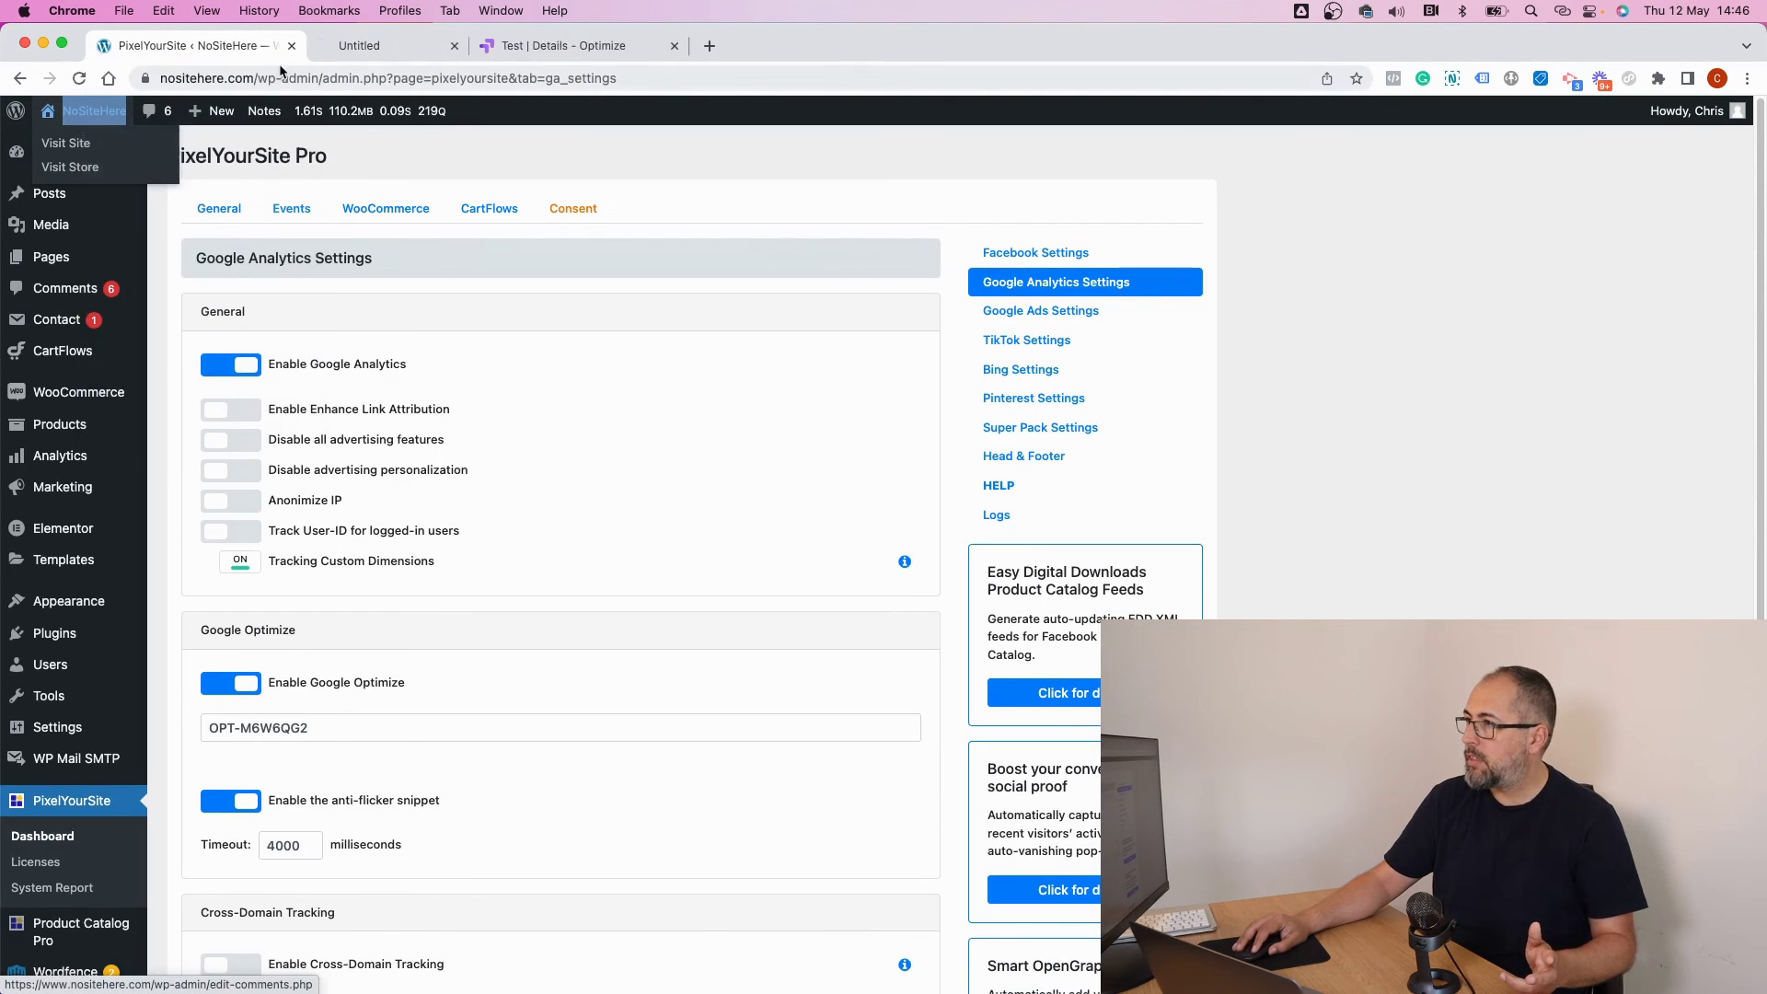
pyautogui.click(368, 52)
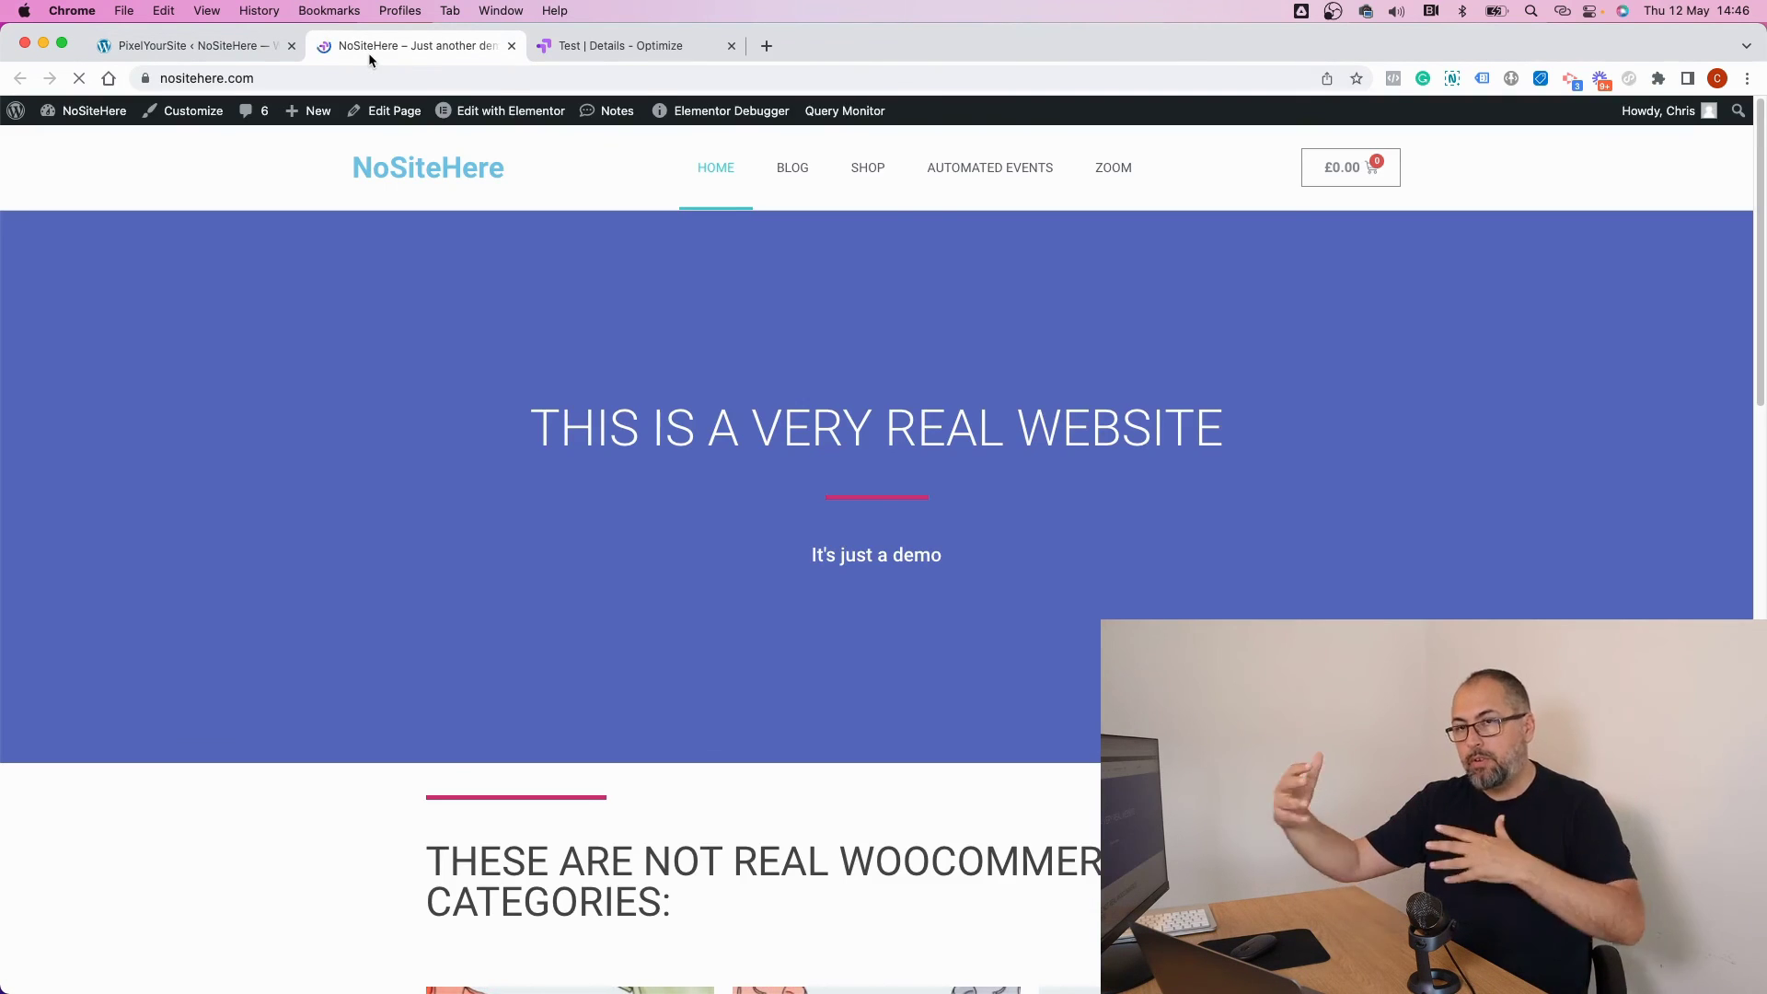
pyautogui.doubleClick(368, 167)
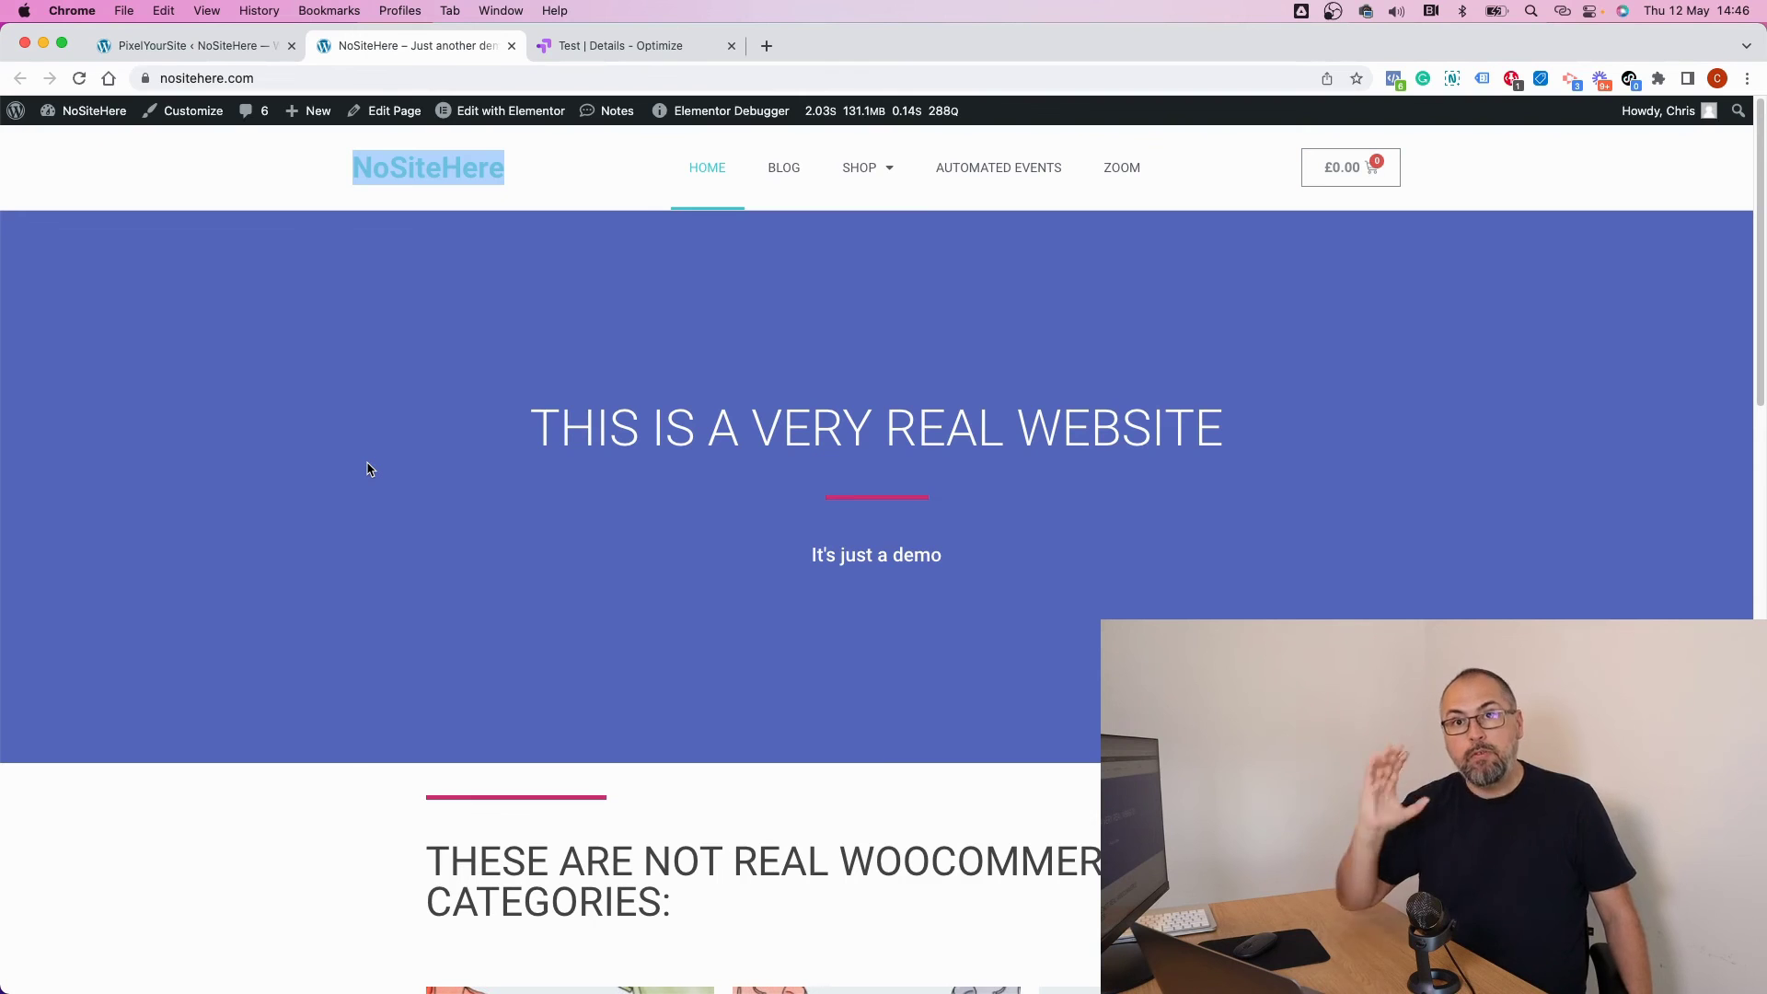